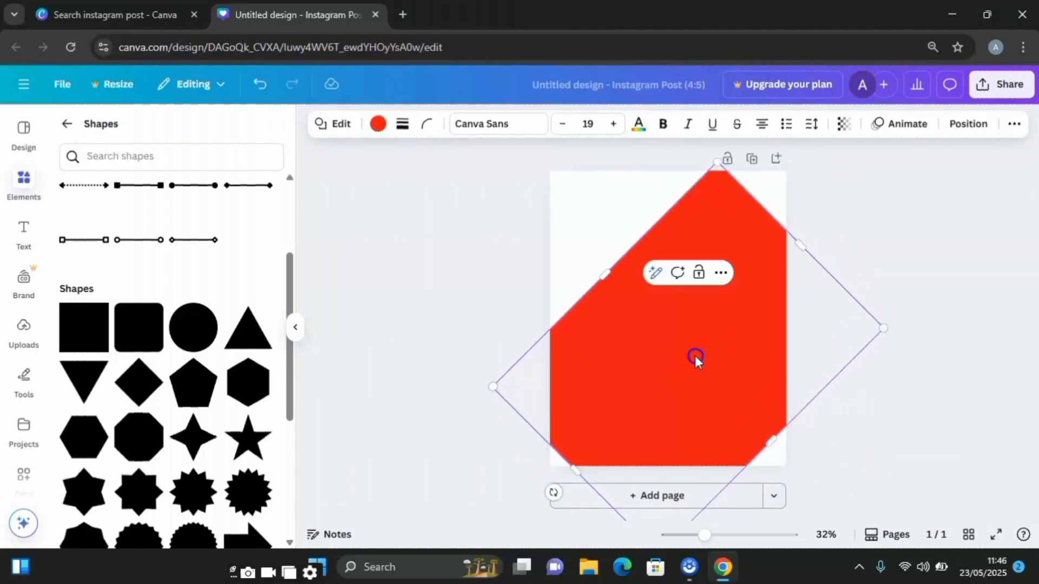
# - Move, enlarge and rotate the red square so its edge runs diagonally from the page's bottom-left corner to its top-right corner
pyautogui.moveTo(696, 359); pyautogui.dragTo(775, 356)
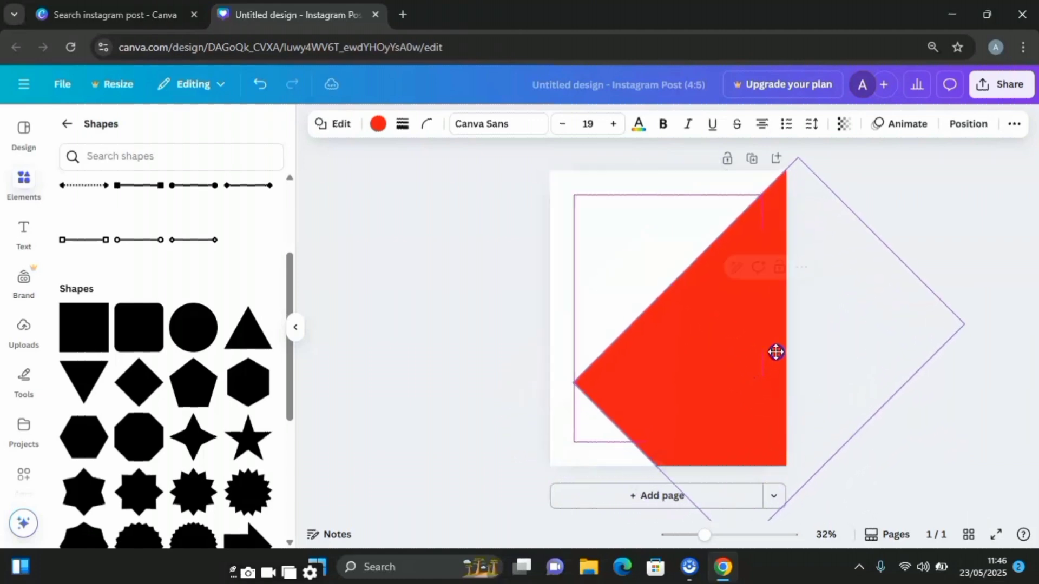
pyautogui.moveTo(656, 467); pyautogui.dragTo(527, 537)
pyautogui.moveTo(664, 375); pyautogui.dragTo(681, 407)
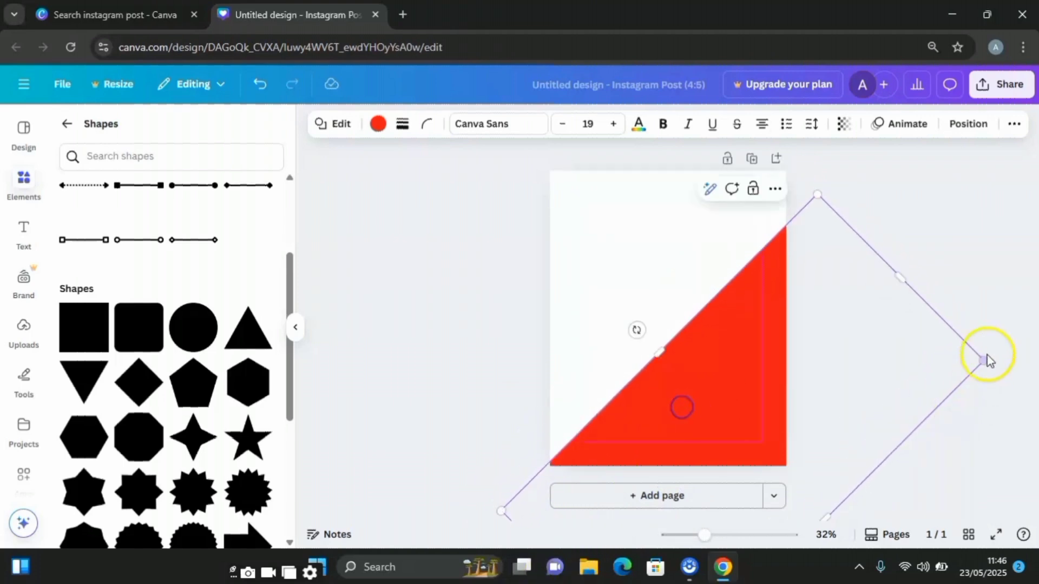
pyautogui.moveTo(793, 383); pyautogui.dragTo(797, 336)
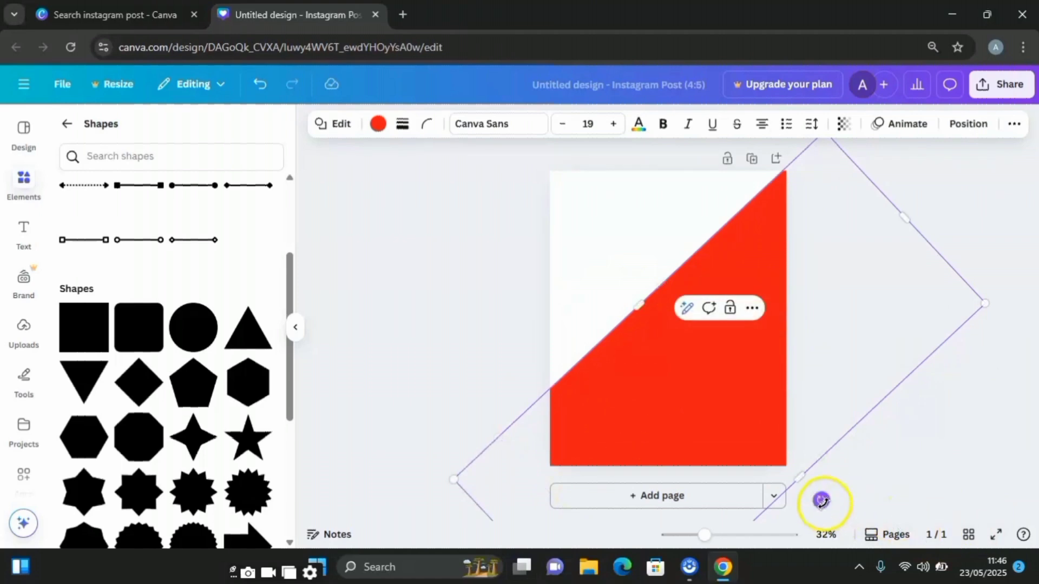
pyautogui.moveTo(823, 502); pyautogui.dragTo(840, 481)
pyautogui.moveTo(810, 415); pyautogui.dragTo(852, 444)
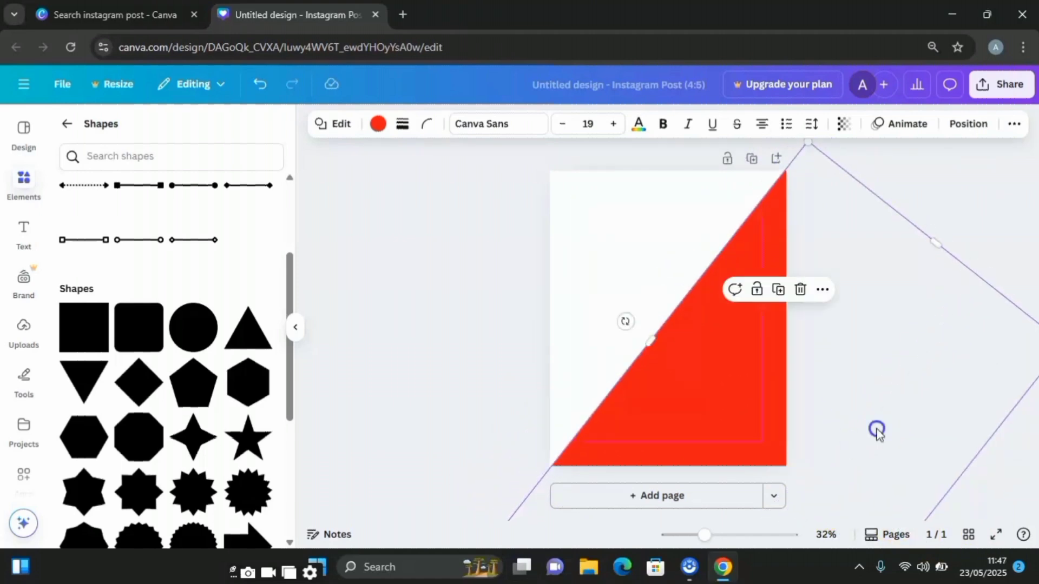
pyautogui.click(877, 430)
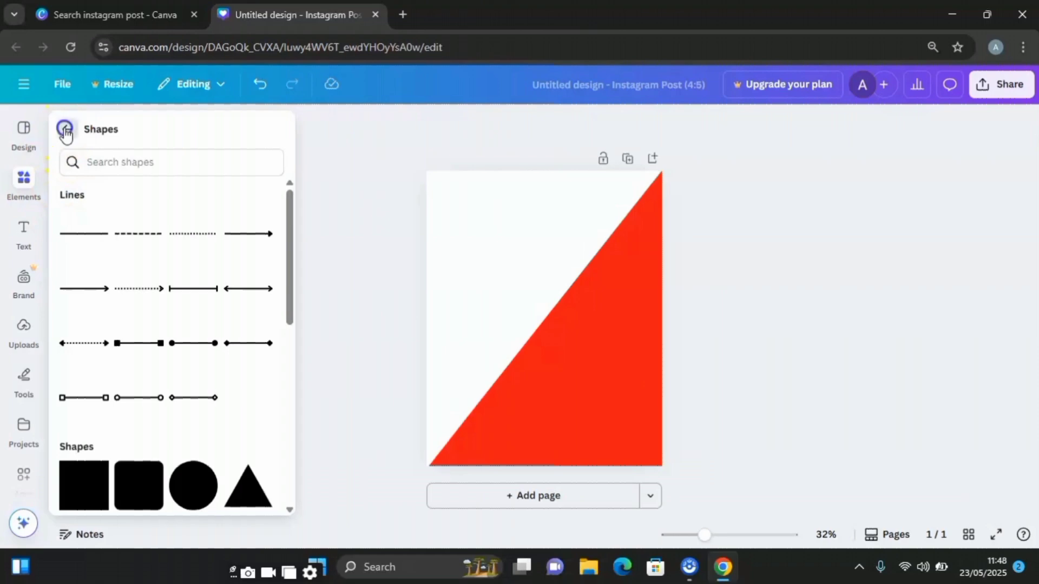
# - Search the elements for phones, limit the results to graphics and refine the search to Mobile phone
pyautogui.click(65, 134)
pyautogui.click(119, 139)
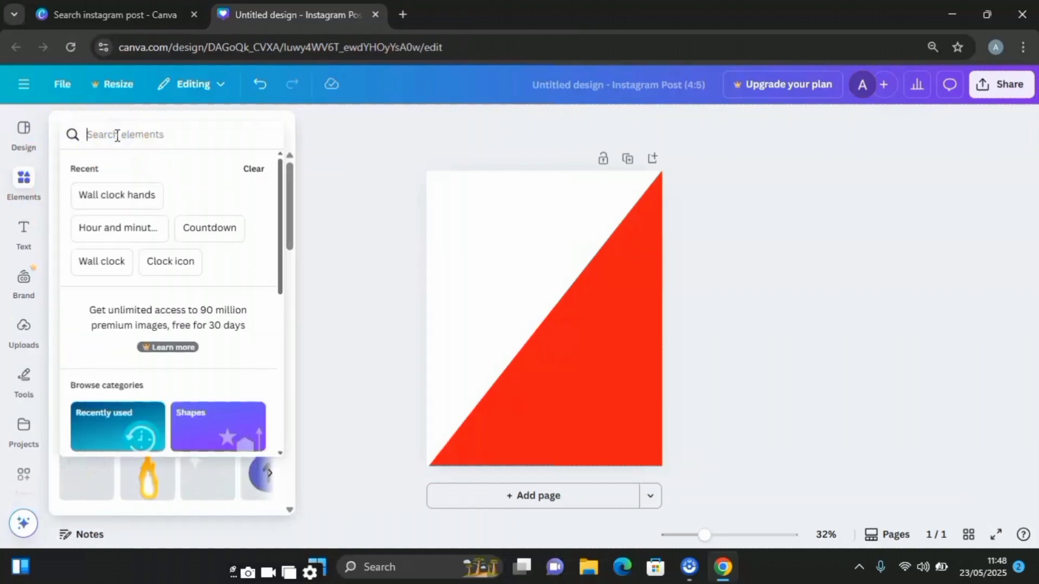
pyautogui.write('pj')
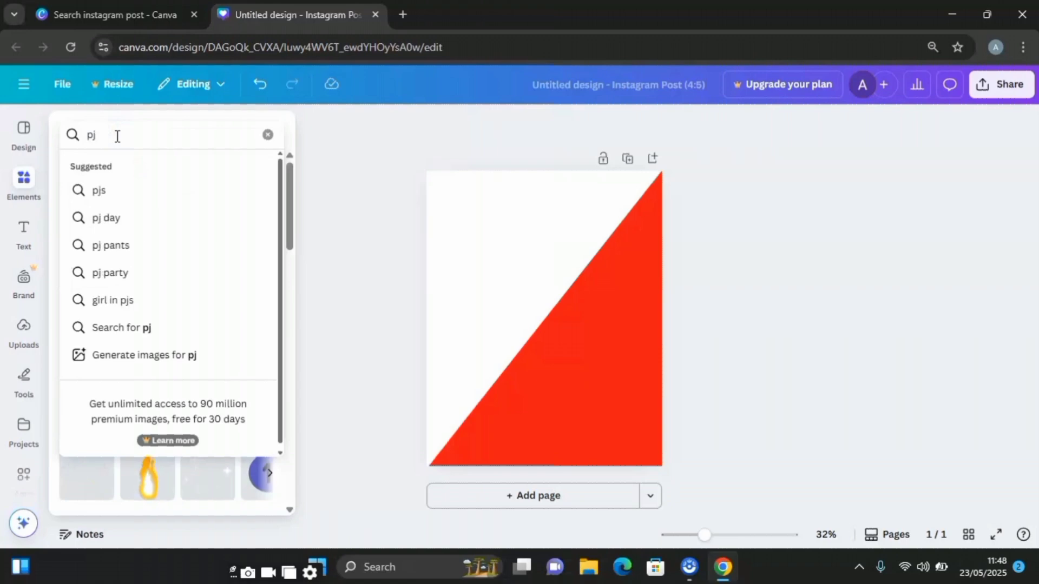
pyautogui.press('BackSpace')
pyautogui.write('hones')
pyautogui.press('Return')
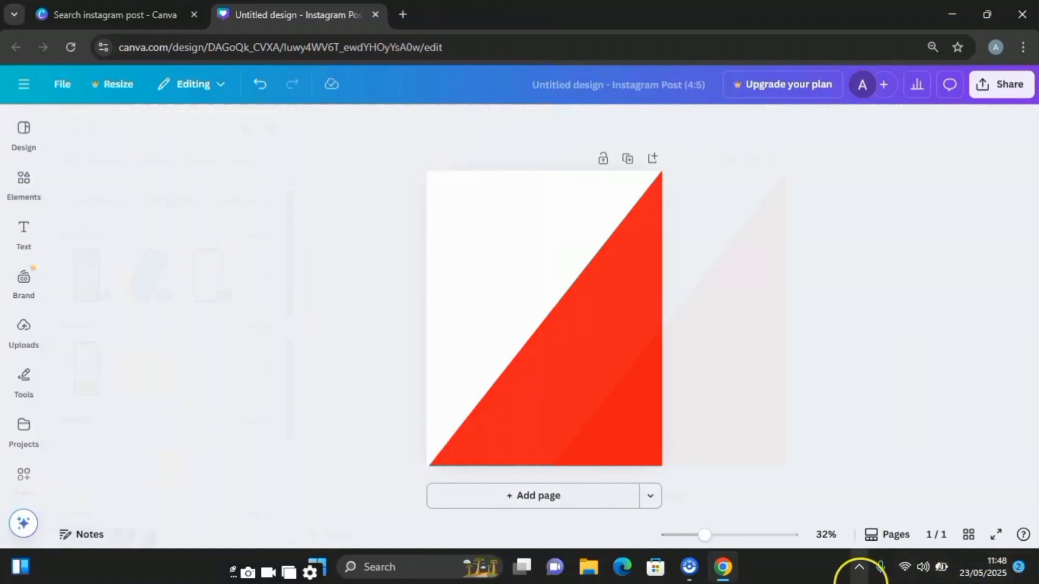
pyautogui.click(114, 163)
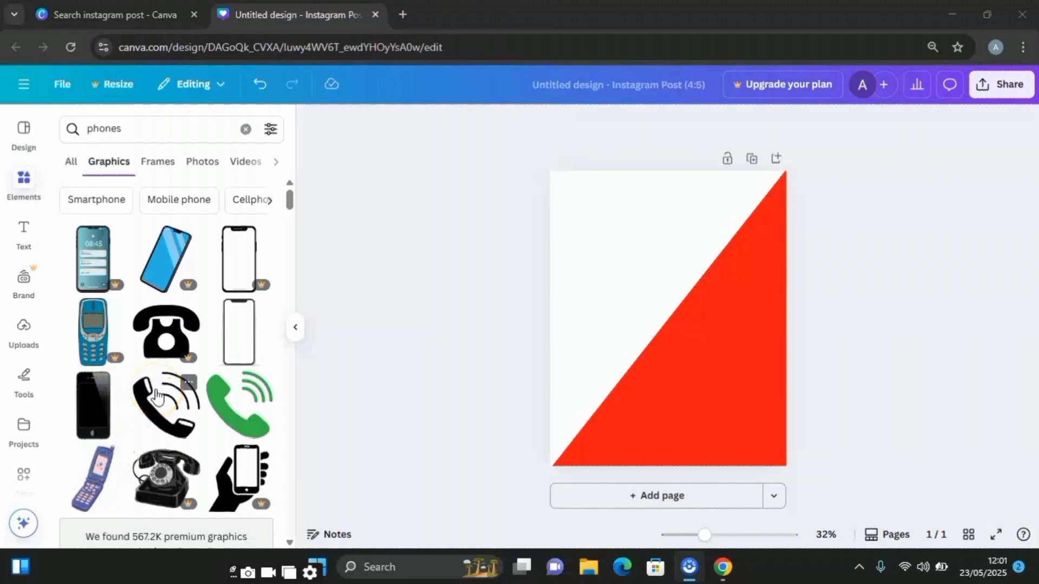
pyautogui.click(191, 204)
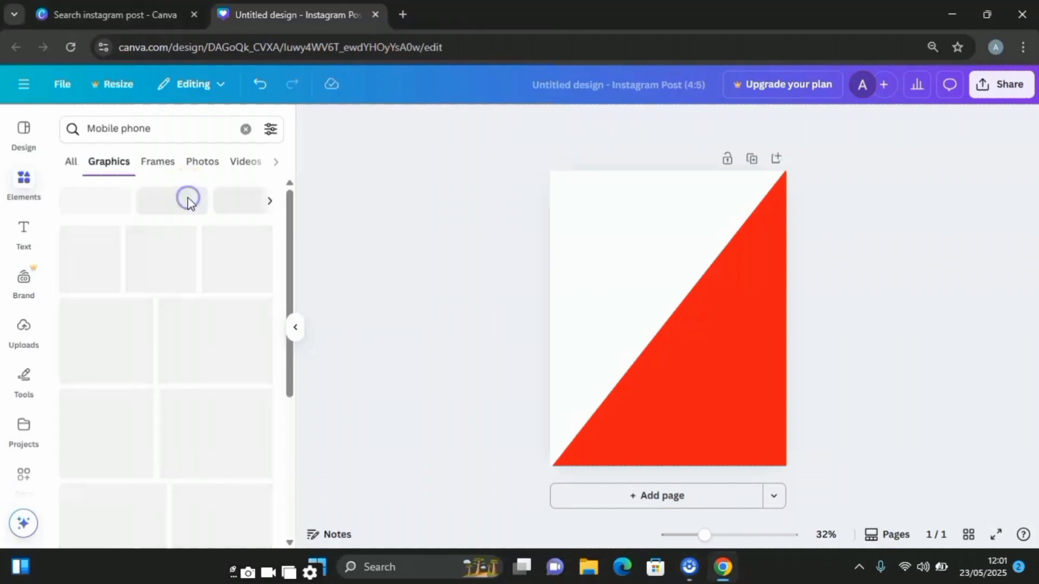
# - Add the tilted dark grey phone with a blank screen and size it to stand in the right half of the page
pyautogui.scroll(-5, 209, 287)
pyautogui.scroll(-5, 211, 295)
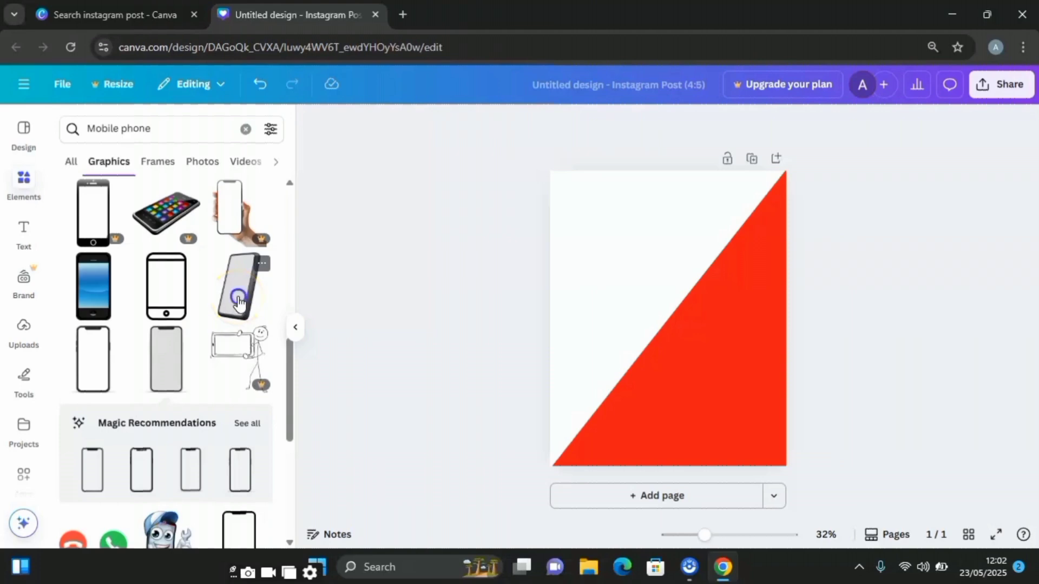
pyautogui.click(238, 301)
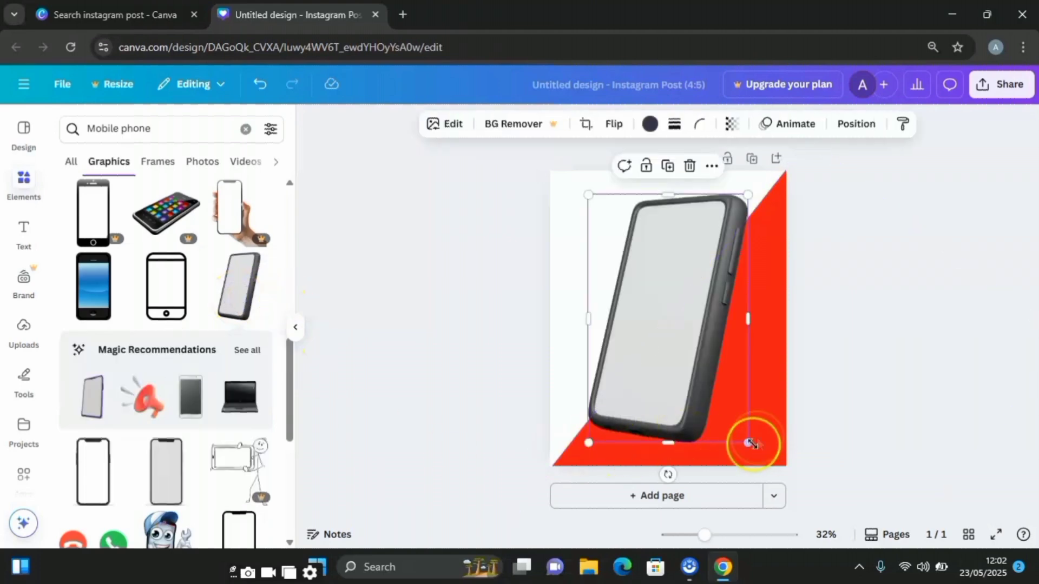
pyautogui.moveTo(749, 444); pyautogui.dragTo(678, 337)
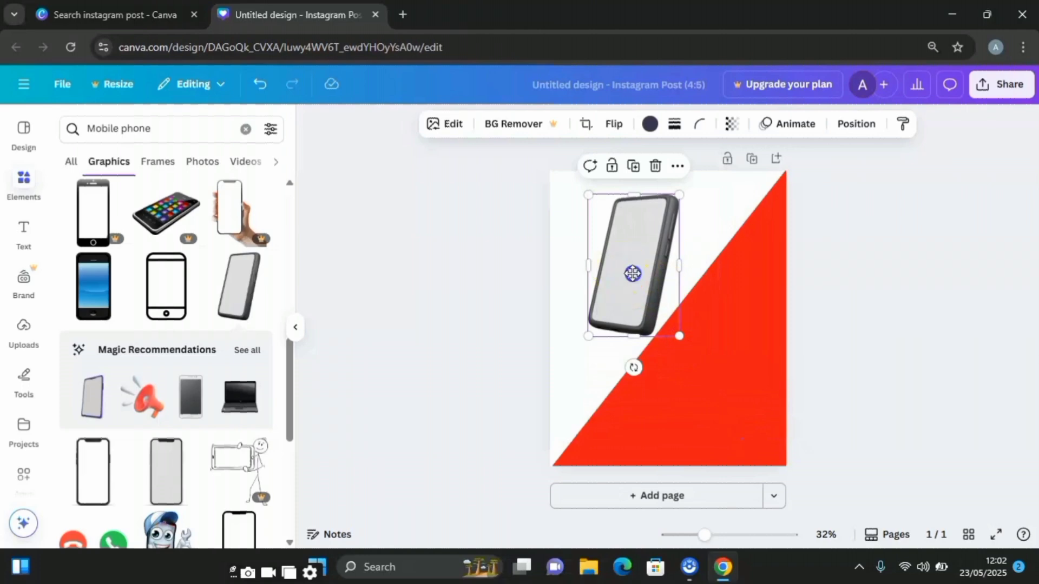
pyautogui.moveTo(632, 273); pyautogui.dragTo(688, 299)
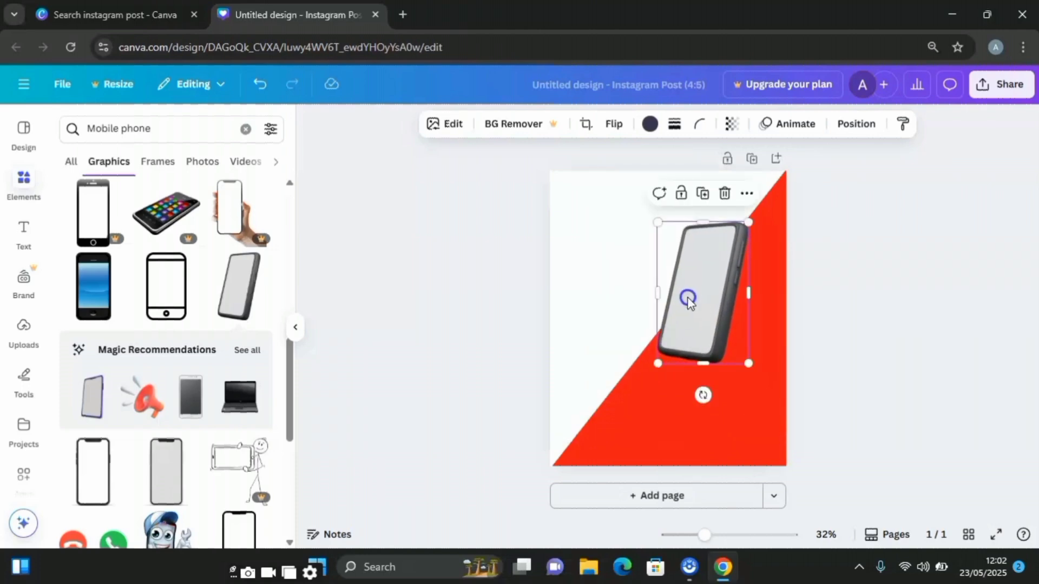
pyautogui.moveTo(658, 364); pyautogui.dragTo(661, 408)
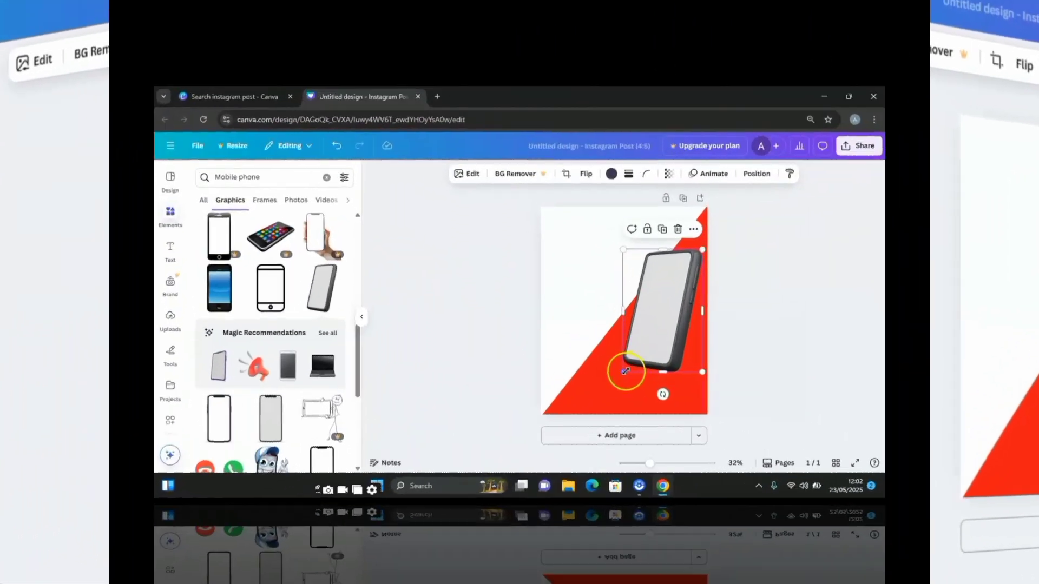
pyautogui.moveTo(625, 371); pyautogui.dragTo(625, 379)
pyautogui.moveTo(668, 417); pyautogui.dragTo(667, 417)
pyautogui.click(599, 336)
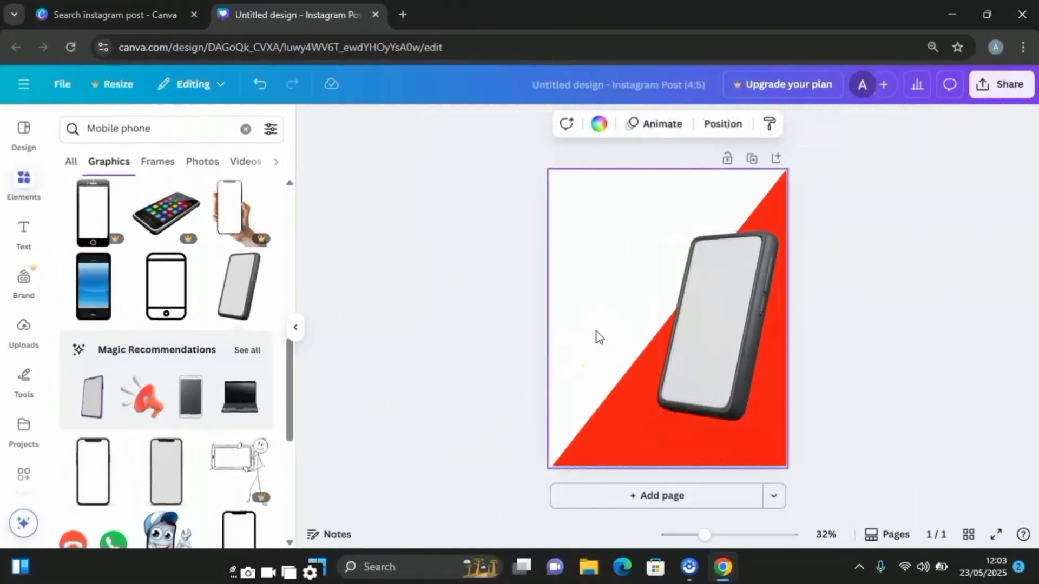
# - Search the graphics for shadow and add the long, thin horizontal shadow to the page
pyautogui.click(245, 130)
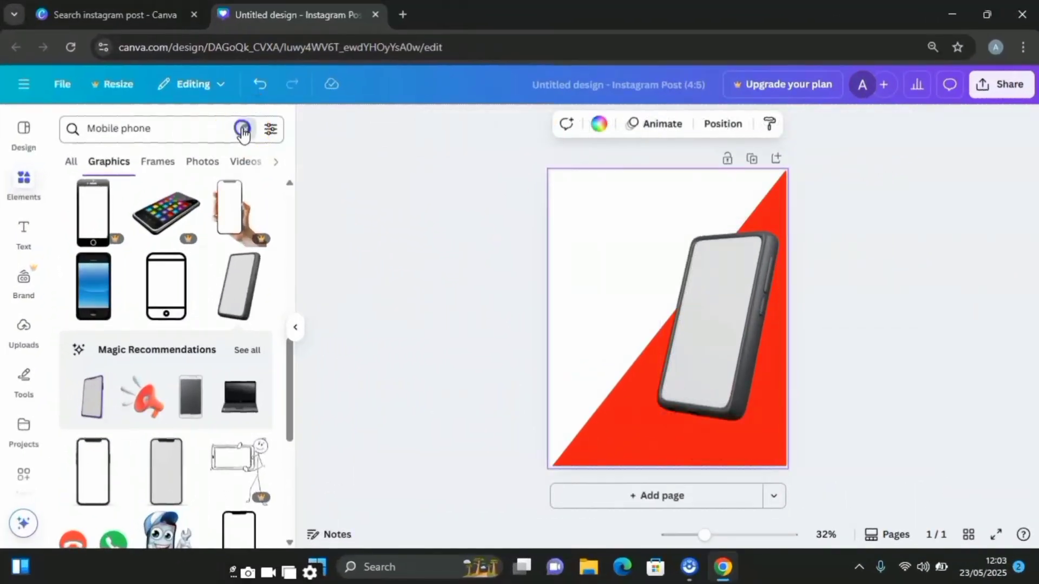
pyautogui.click(198, 128)
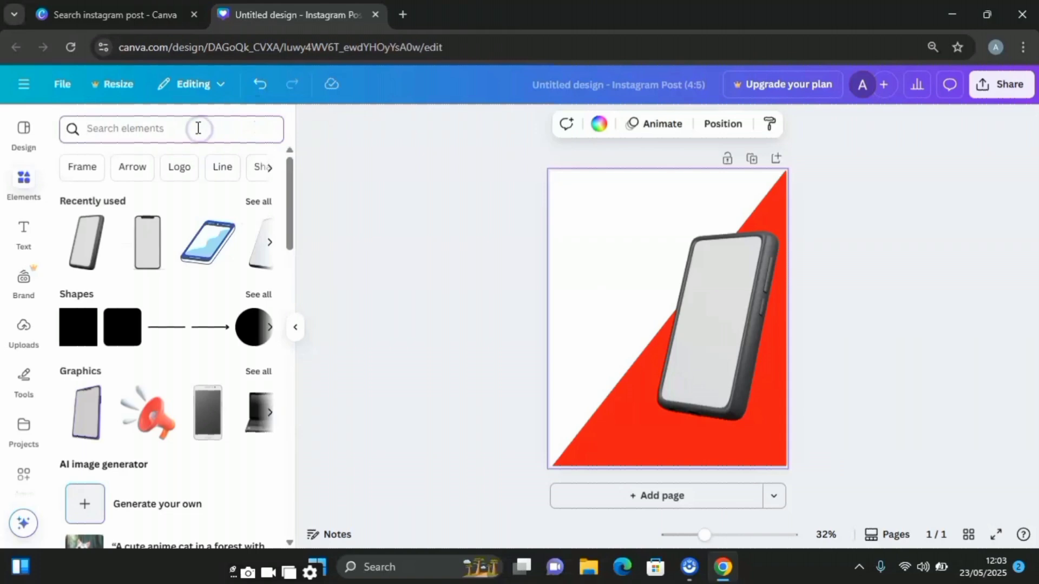
pyautogui.write('shadow')
pyautogui.press('Return')
pyautogui.click(116, 171)
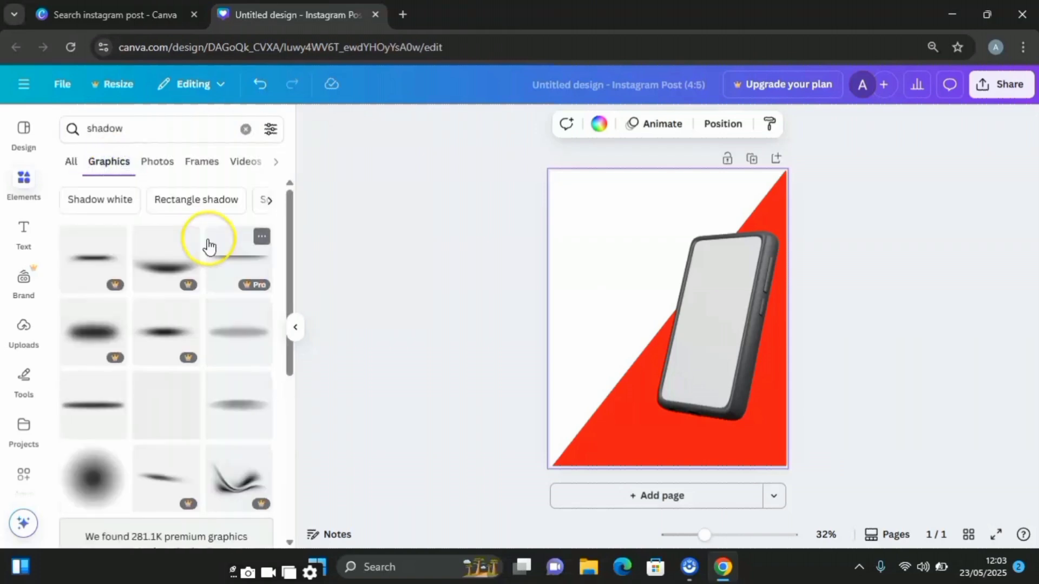
pyautogui.scroll(-2, 103, 328)
pyautogui.click(95, 334)
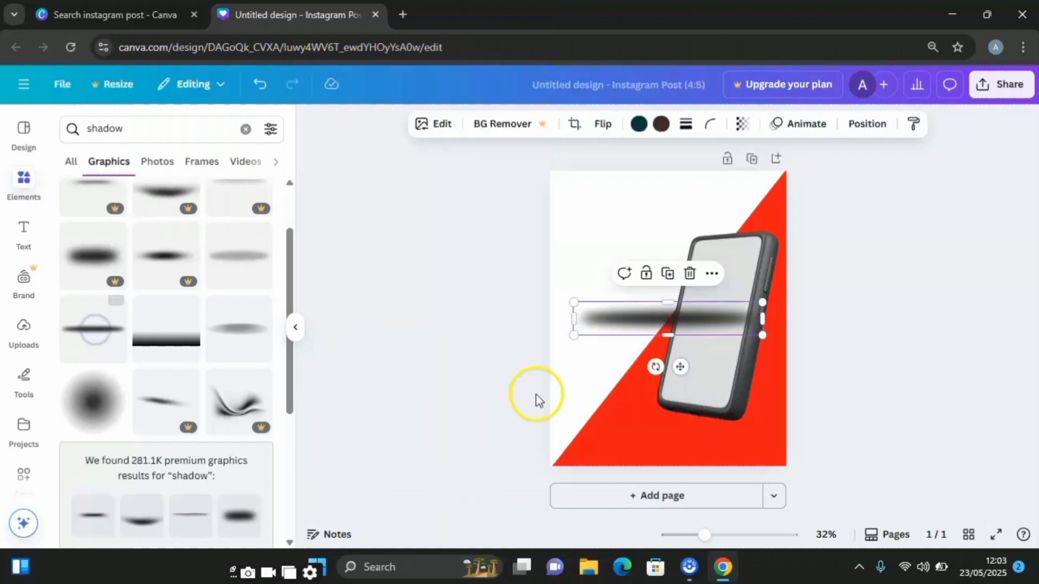
# - Shrink the shadow, set its transparency to 50 and place it under the phone's bottom-right corner
pyautogui.moveTo(764, 331); pyautogui.dragTo(625, 317)
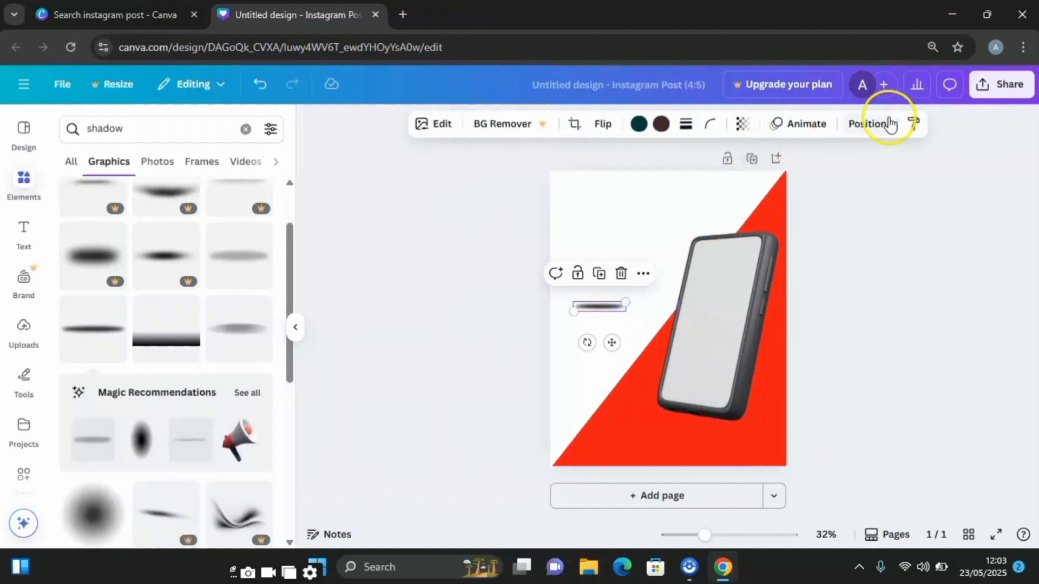
pyautogui.click(744, 126)
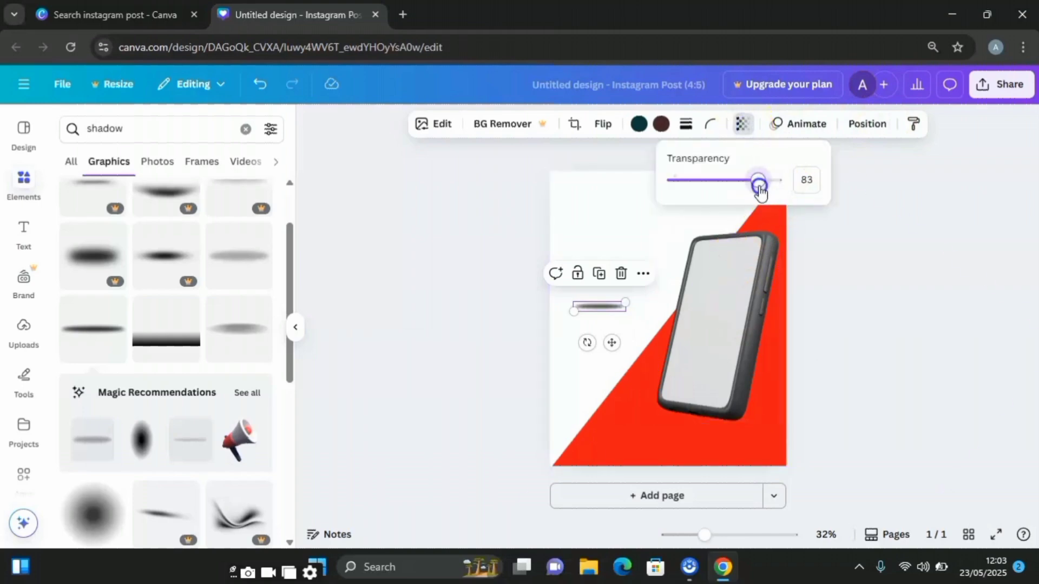
pyautogui.moveTo(759, 188); pyautogui.dragTo(722, 198)
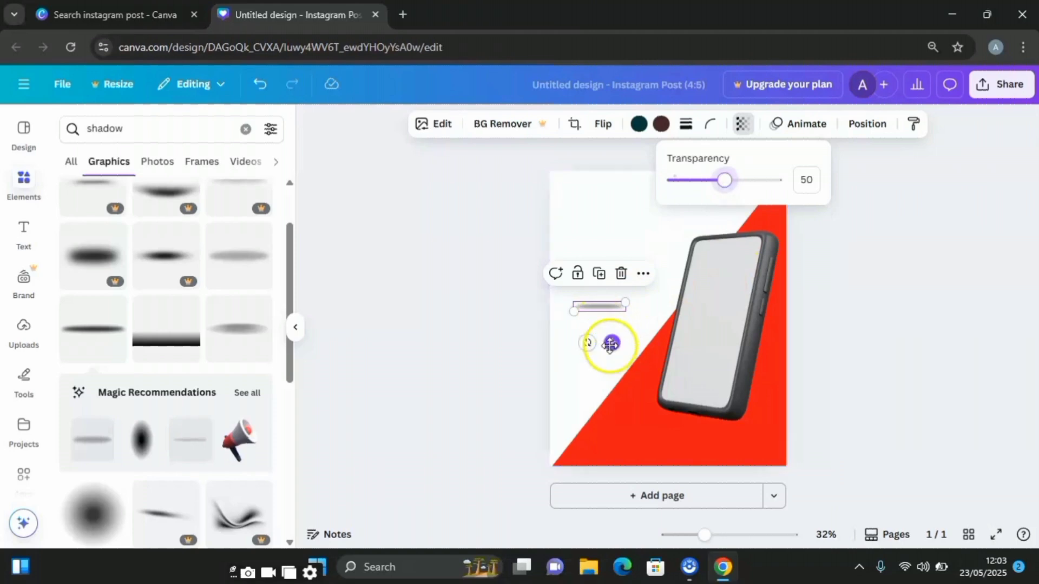
pyautogui.moveTo(611, 342); pyautogui.dragTo(732, 469)
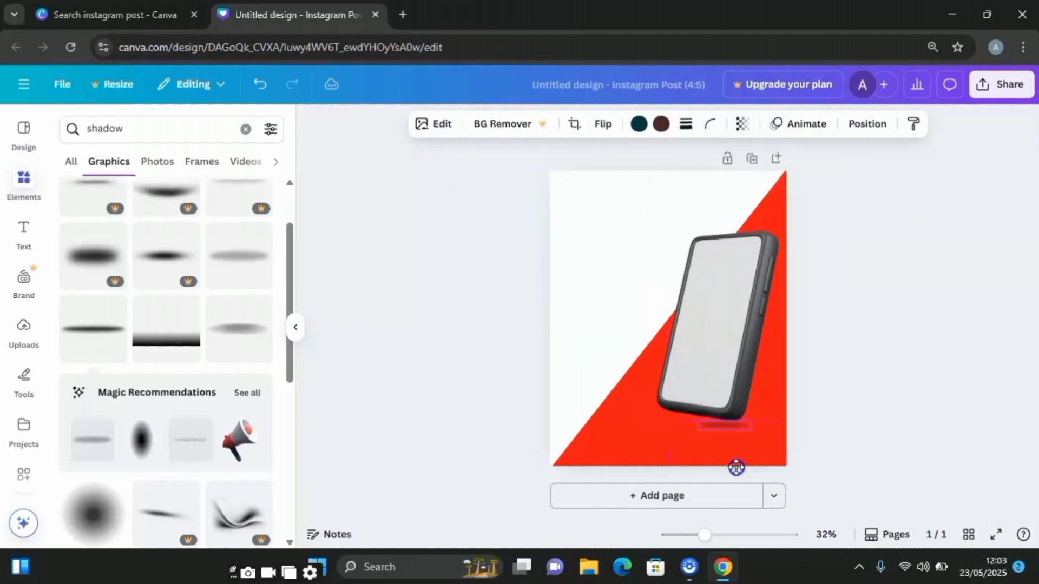
pyautogui.click(742, 124)
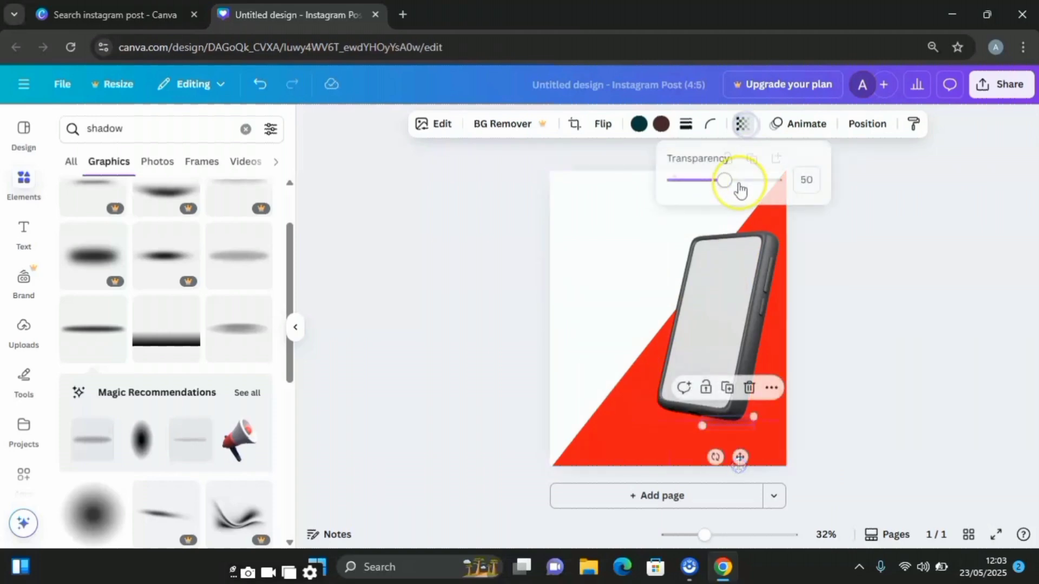
pyautogui.click(813, 271)
pyautogui.click(885, 393)
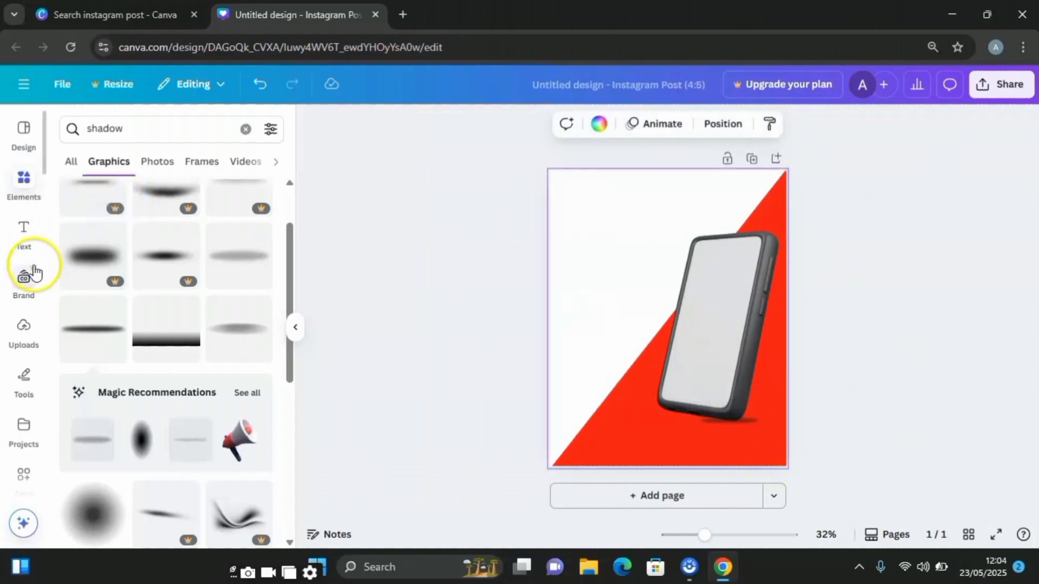
# - Add the uploaded image of the delivery rider on the orange scooter and enlarge it in front of the phone
pyautogui.click(24, 333)
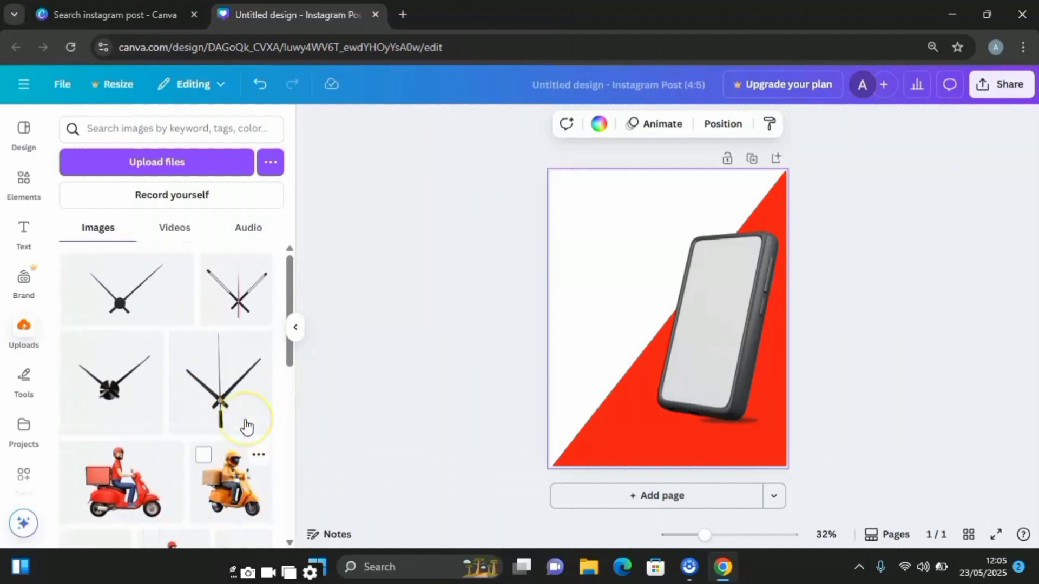
pyautogui.scroll(-3, 252, 439)
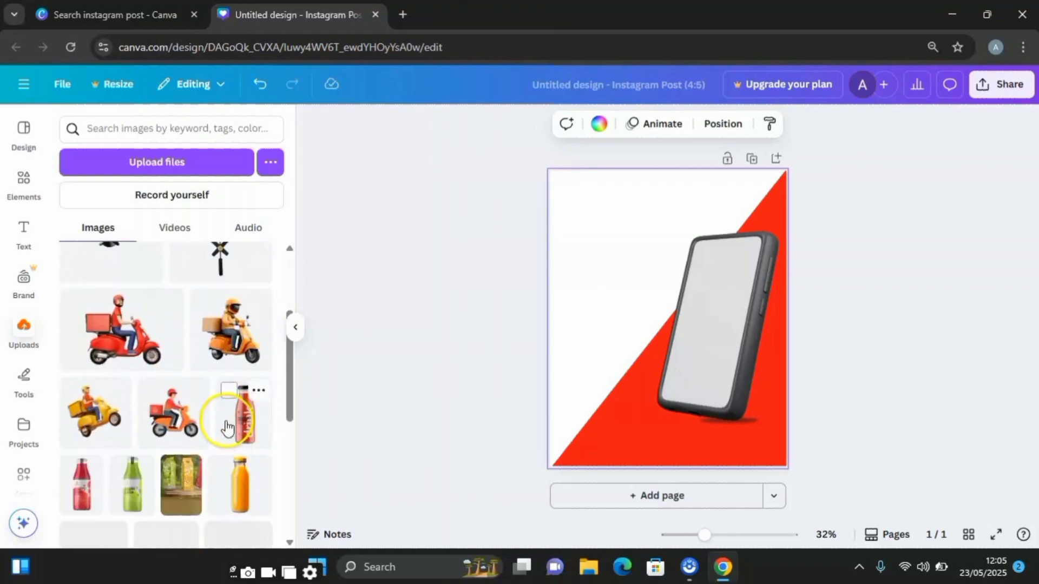
pyautogui.click(238, 345)
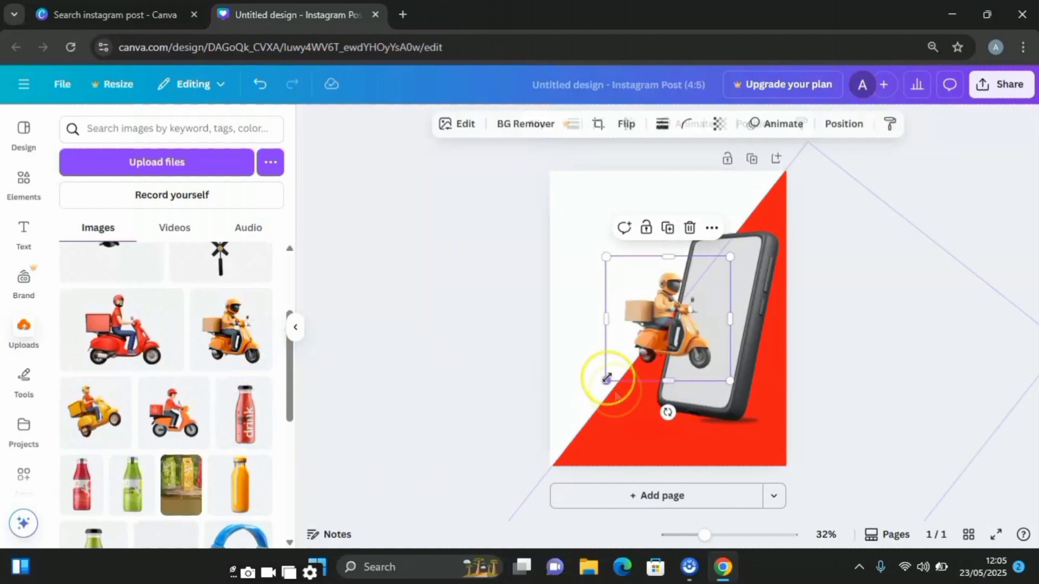
pyautogui.moveTo(607, 379); pyautogui.dragTo(579, 414)
pyautogui.moveTo(653, 260); pyautogui.dragTo(660, 270)
pyautogui.click(483, 164)
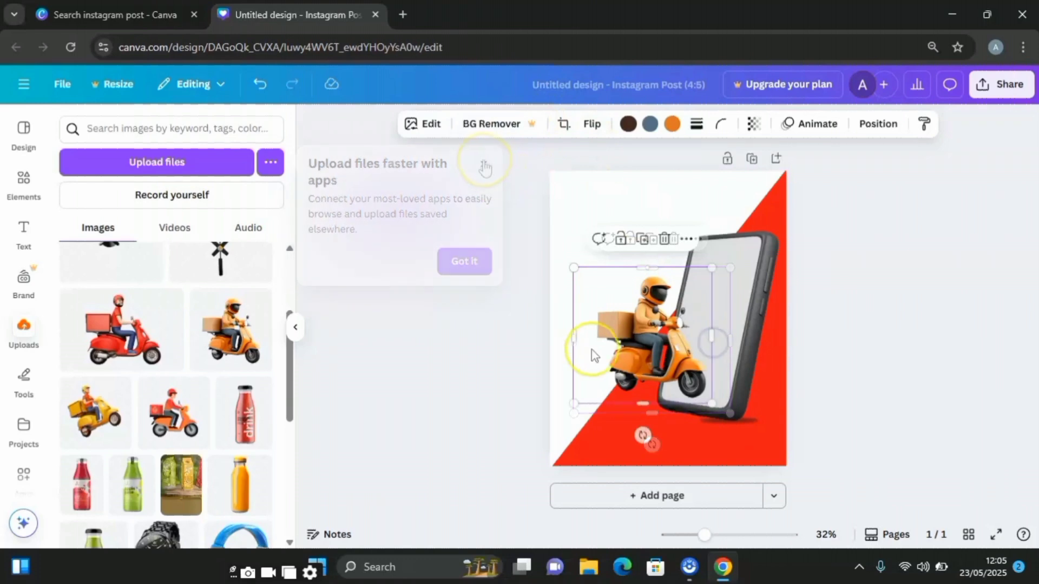
# - Flip the rider image horizontally and crop its sides, cutting off the delivery box and the scooter's rear
pyautogui.moveTo(577, 336); pyautogui.dragTo(595, 337)
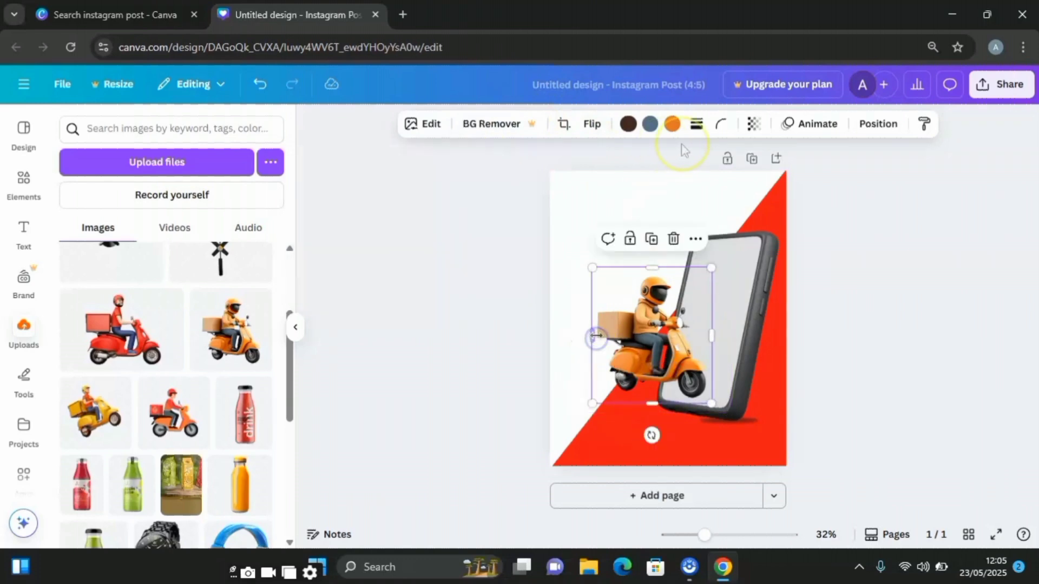
pyautogui.click(593, 126)
pyautogui.click(603, 160)
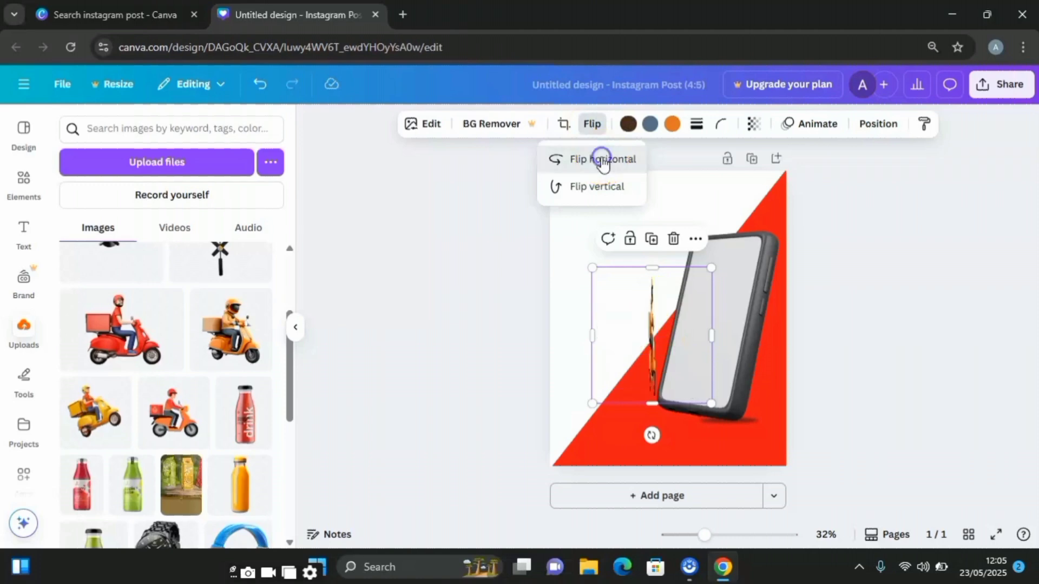
pyautogui.moveTo(711, 335); pyautogui.dragTo(672, 356)
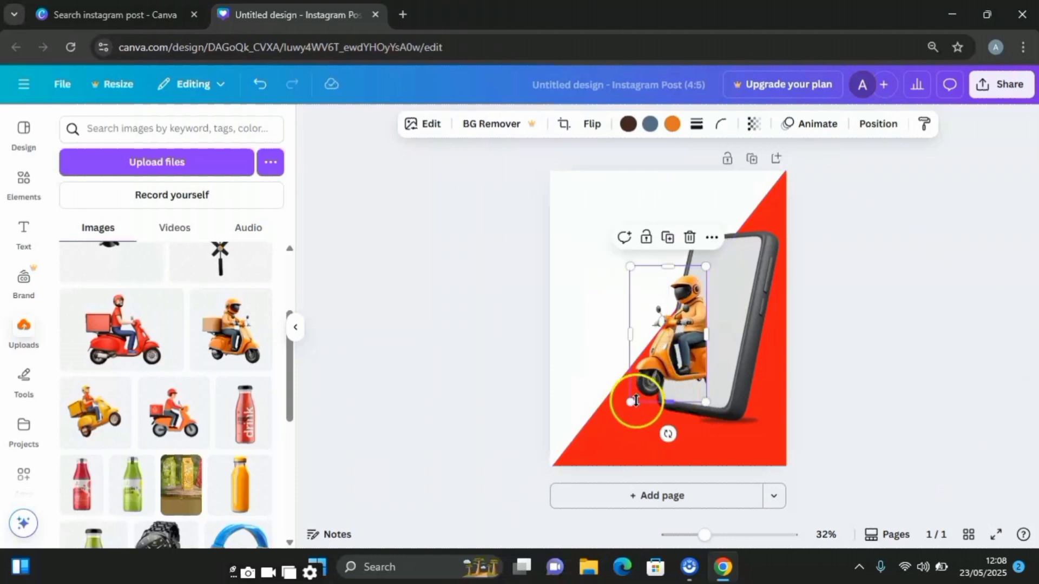
# - Enlarge the cropped rider over the phone's screen and tilt it clockwise to follow the phone's slant
pyautogui.moveTo(634, 400); pyautogui.dragTo(607, 442)
pyautogui.moveTo(643, 394); pyautogui.dragTo(654, 373)
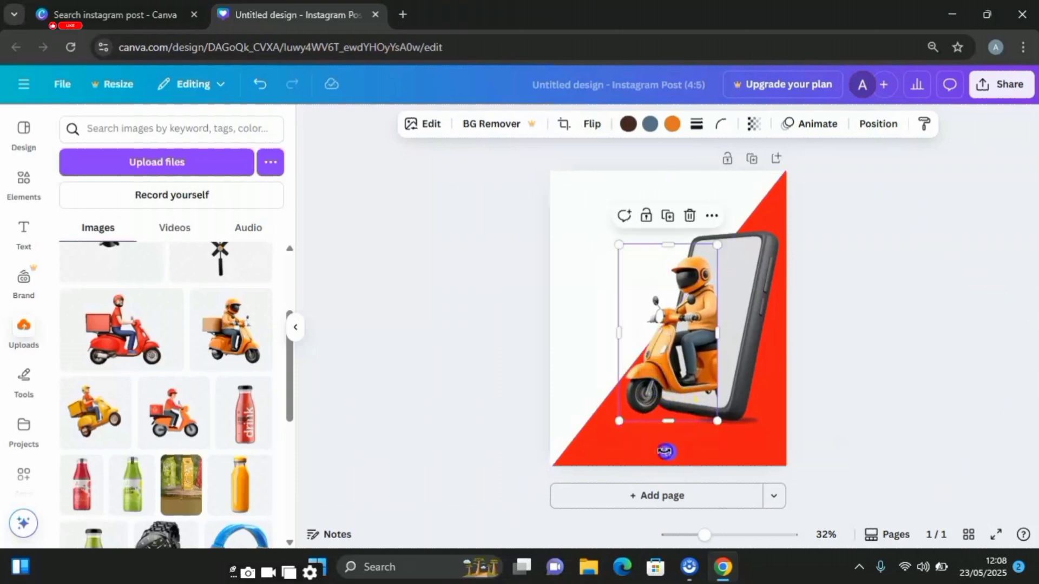
pyautogui.moveTo(666, 452); pyautogui.dragTo(638, 433)
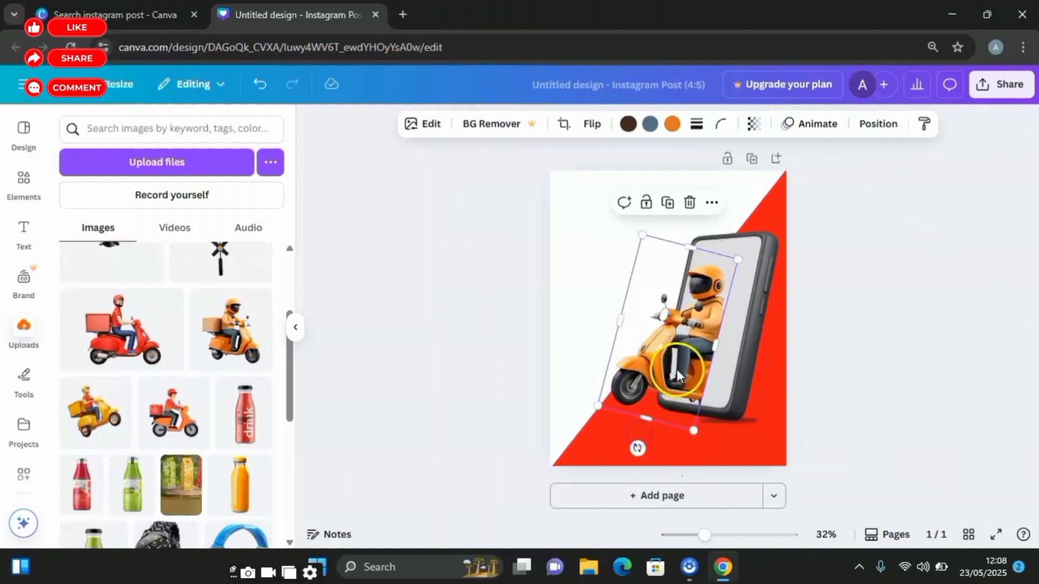
# - Move the rider image slightly up over the phone's screen and enlarge it so the front wheel extends past the phone
pyautogui.moveTo(676, 375); pyautogui.dragTo(688, 360)
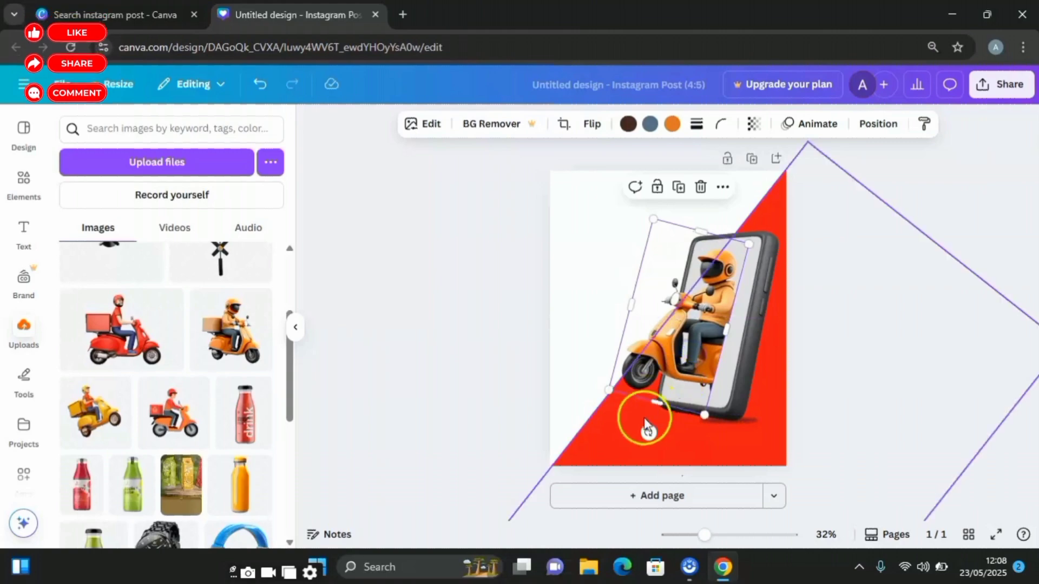
pyautogui.moveTo(609, 391); pyautogui.dragTo(593, 411)
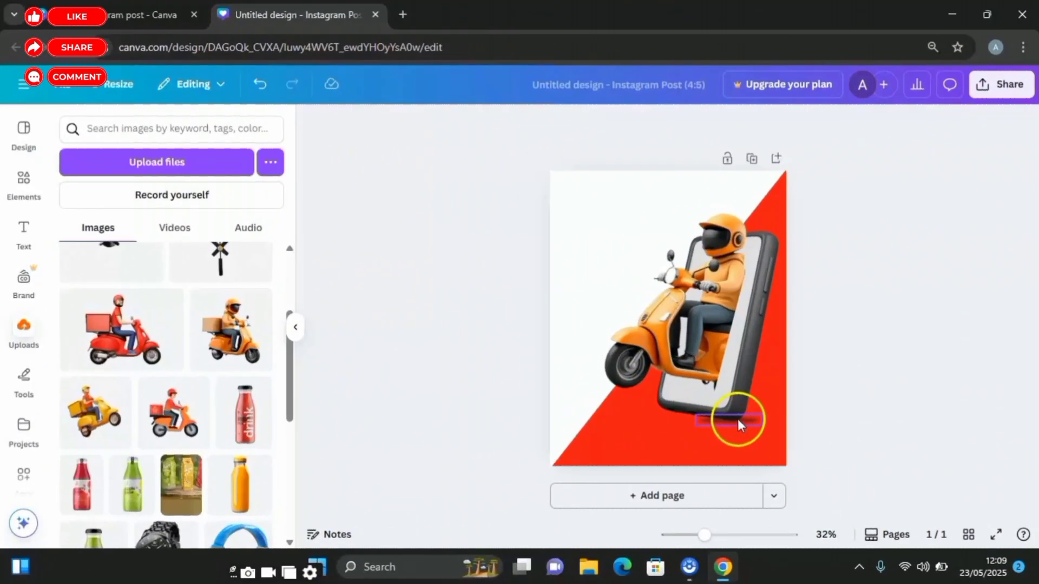
# - Duplicate the phone's bottom shadow, rotate the copy to -78° and place it along the cropped rear edge of the scooter
pyautogui.click(738, 419)
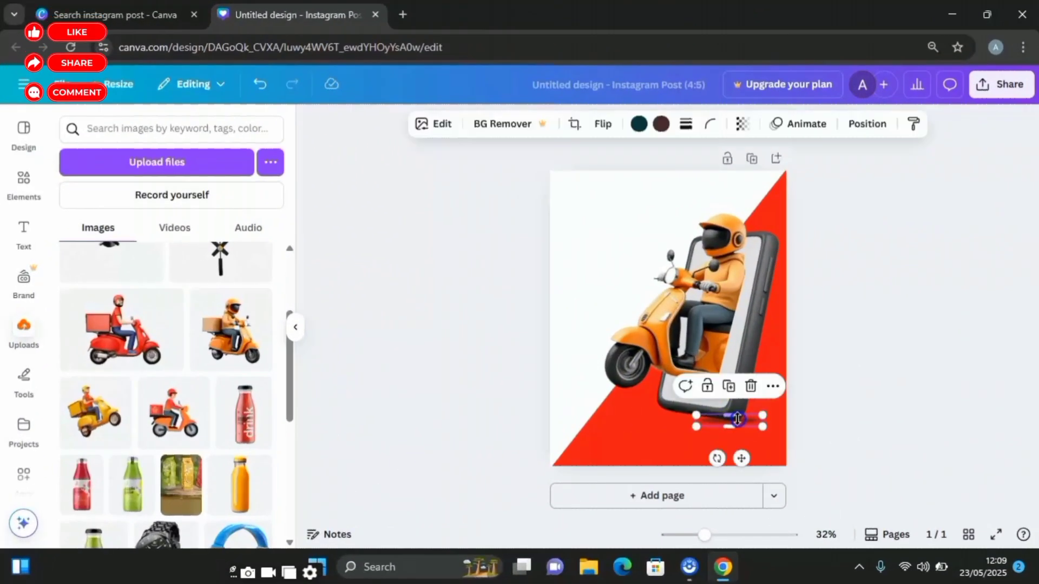
pyautogui.click(730, 388)
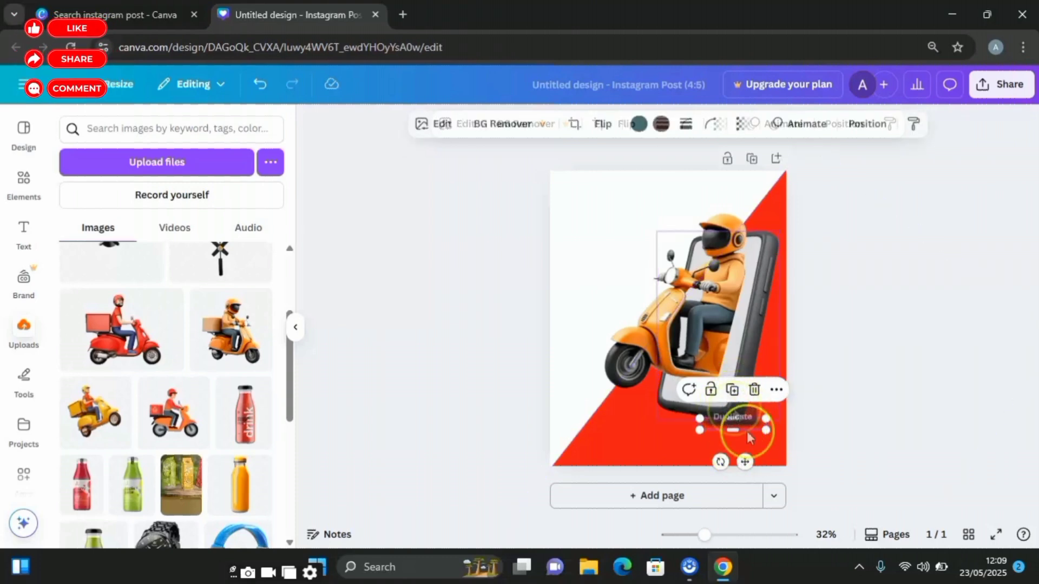
pyautogui.moveTo(744, 459); pyautogui.dragTo(757, 376)
pyautogui.moveTo(739, 324); pyautogui.dragTo(754, 262)
pyautogui.moveTo(777, 327); pyautogui.dragTo(778, 316)
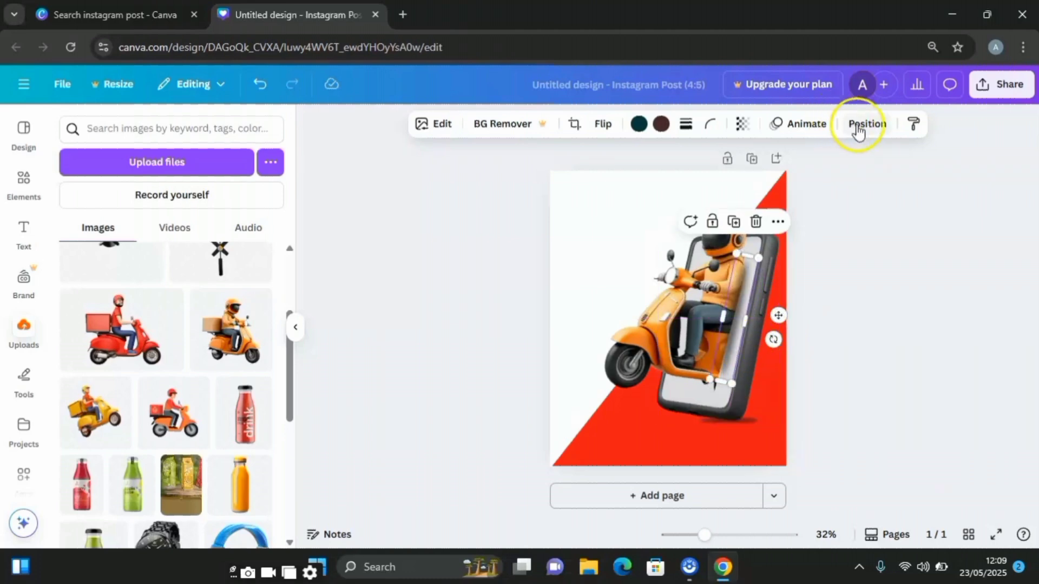
# - Move the duplicated shadow's layer directly below the rider so it falls behind the scooter
pyautogui.click(869, 125)
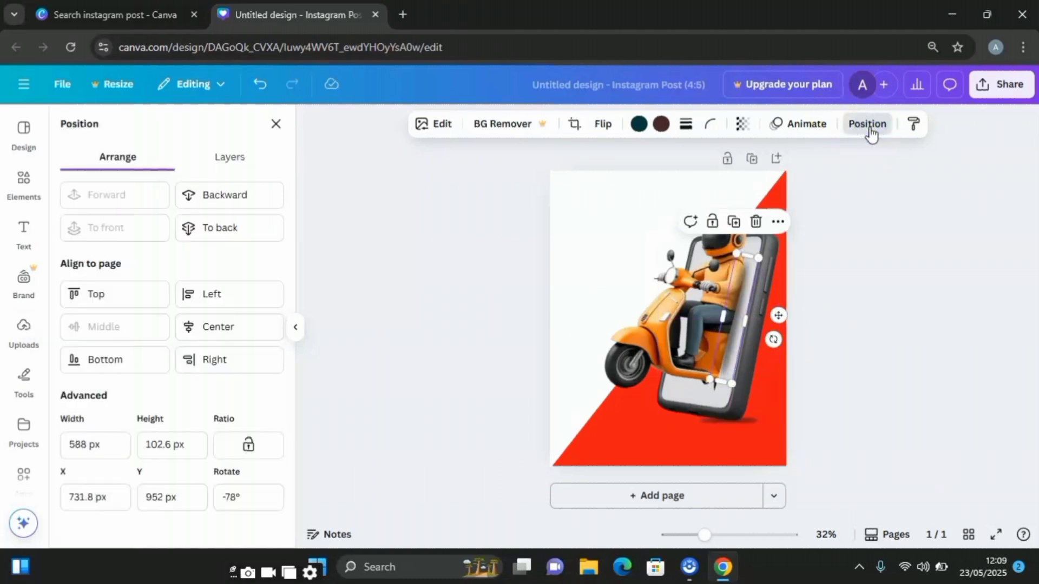
pyautogui.click(235, 161)
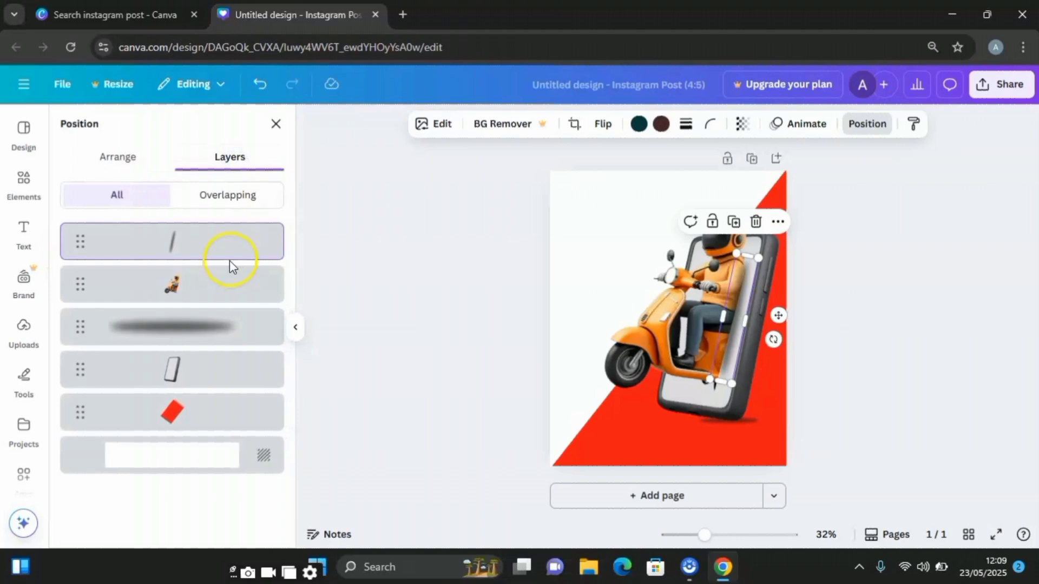
pyautogui.moveTo(206, 374); pyautogui.dragTo(214, 263)
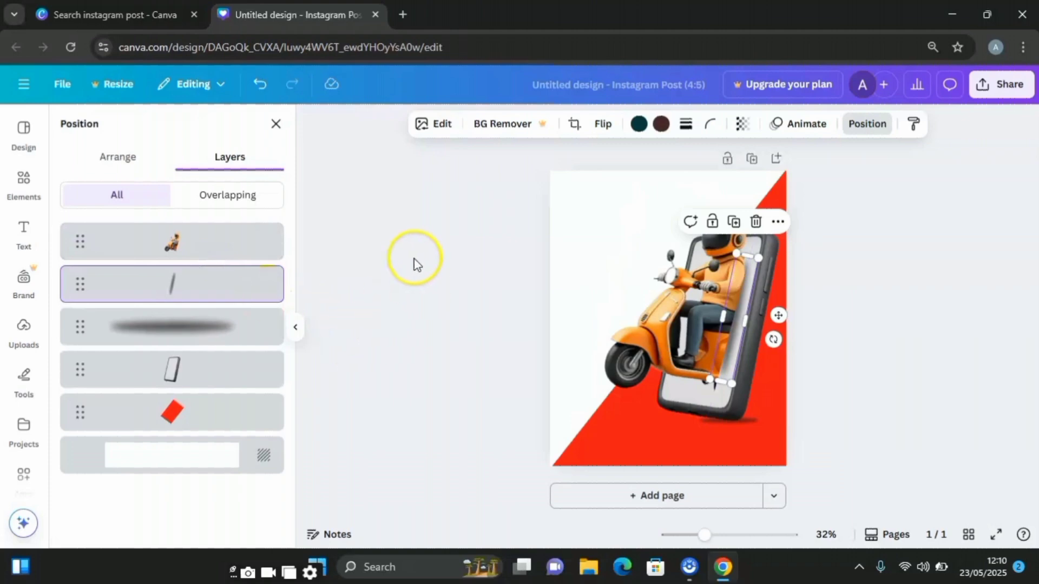
pyautogui.click(820, 429)
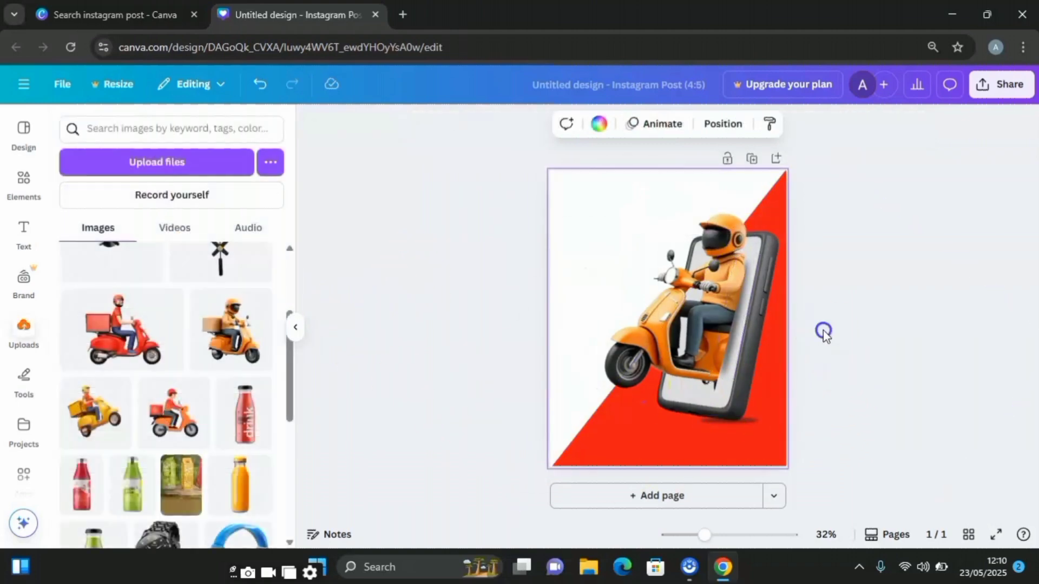
pyautogui.click(727, 368)
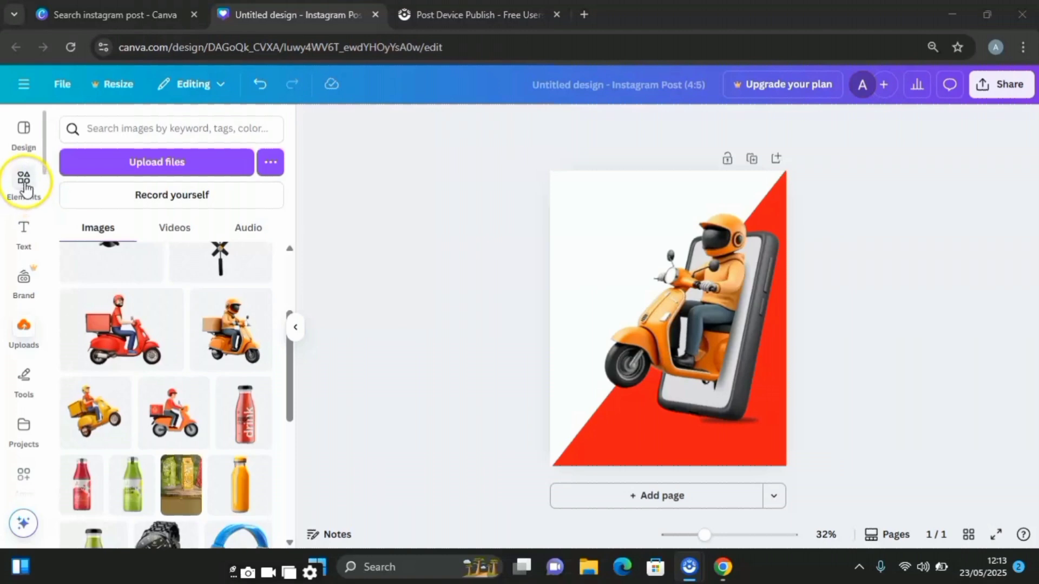
# - Search the elements for "speed lines" and add the graphic of thin diagonal black strokes to the page
pyautogui.click(25, 180)
pyautogui.click(111, 133)
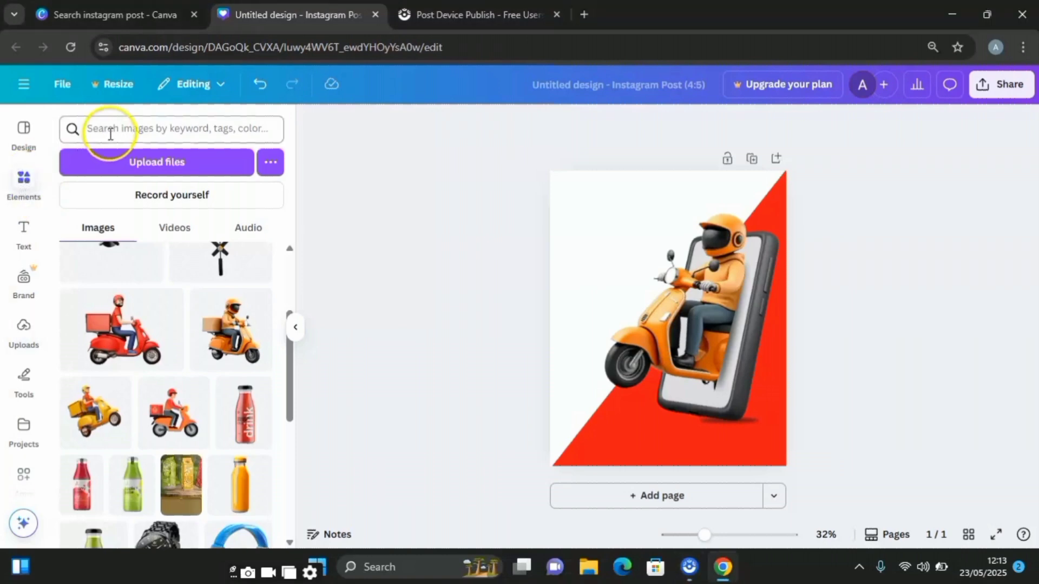
pyautogui.click(115, 129)
pyautogui.write('speed lines')
pyautogui.press('Return')
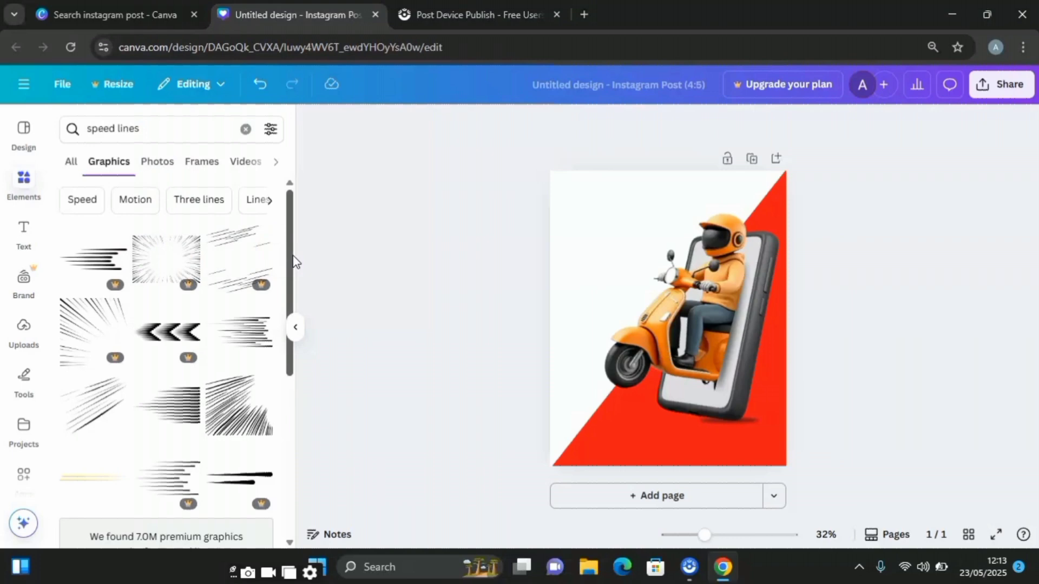
pyautogui.moveTo(290, 252); pyautogui.dragTo(284, 295)
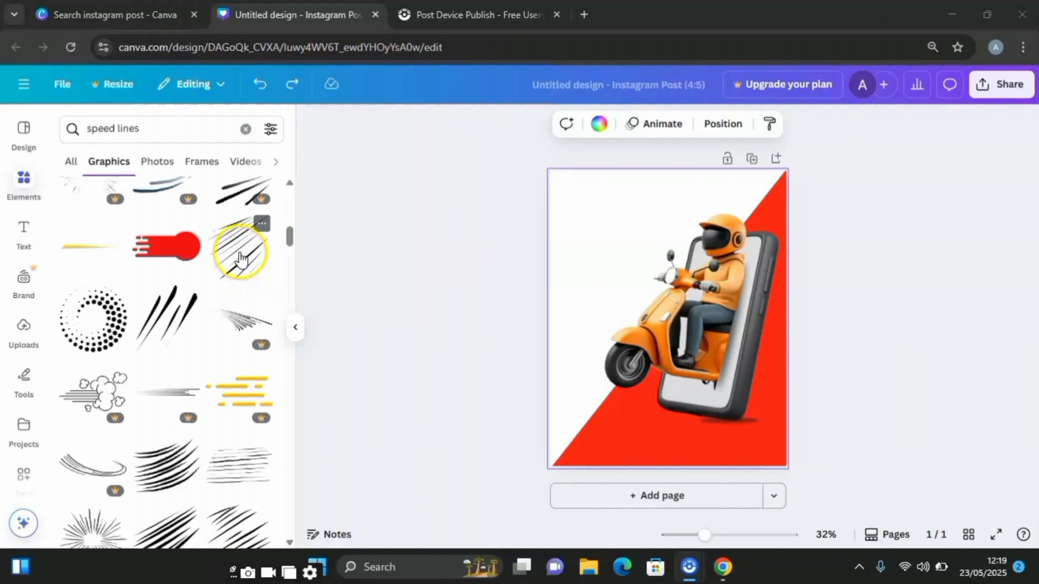
pyautogui.click(240, 254)
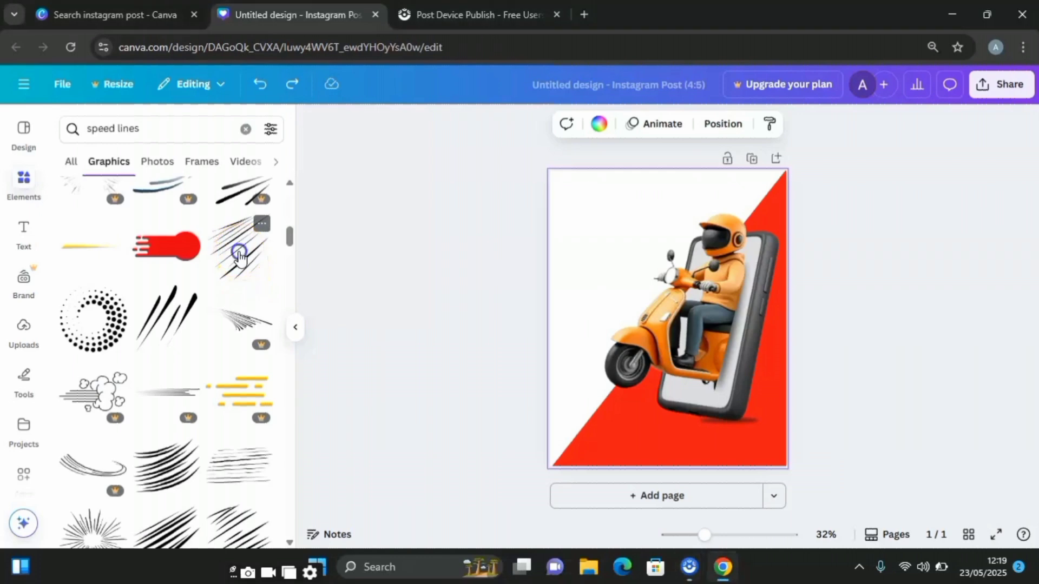
# - Shrink and rotate the speed lines and place them in front of the scooter's headlight
pyautogui.moveTo(715, 367); pyautogui.dragTo(658, 281)
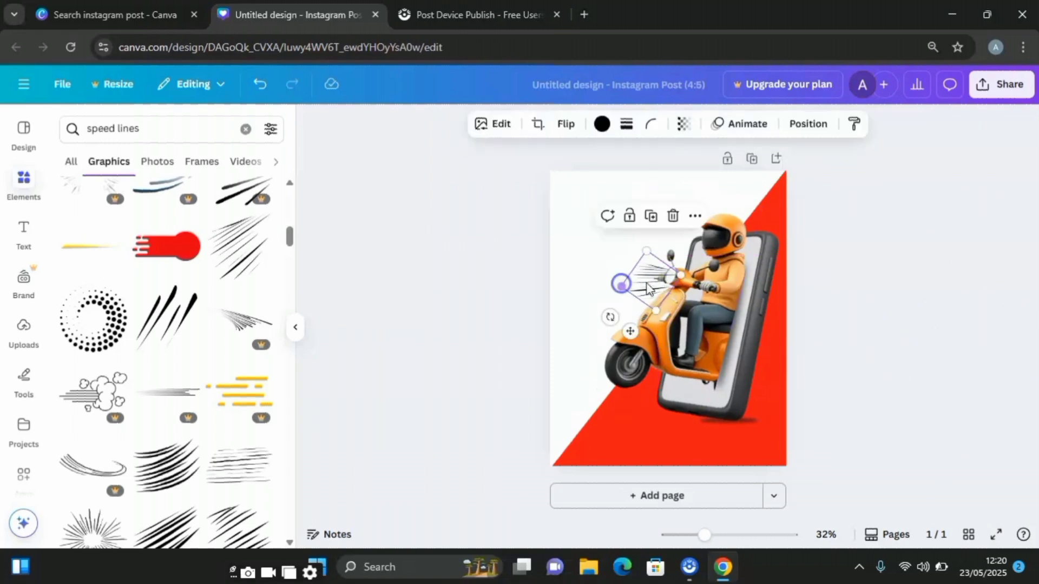
pyautogui.click(593, 303)
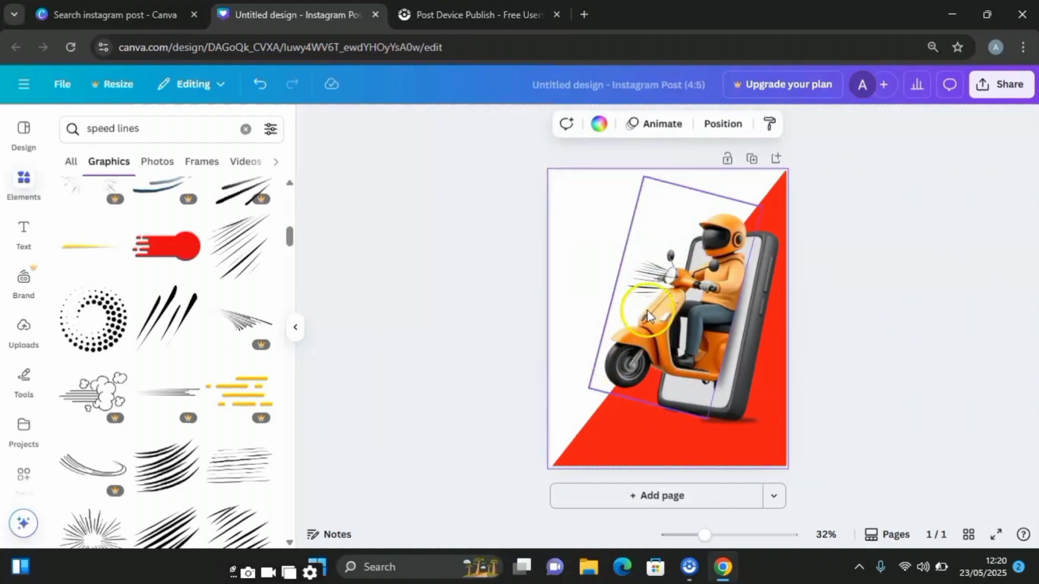
pyautogui.click(592, 301)
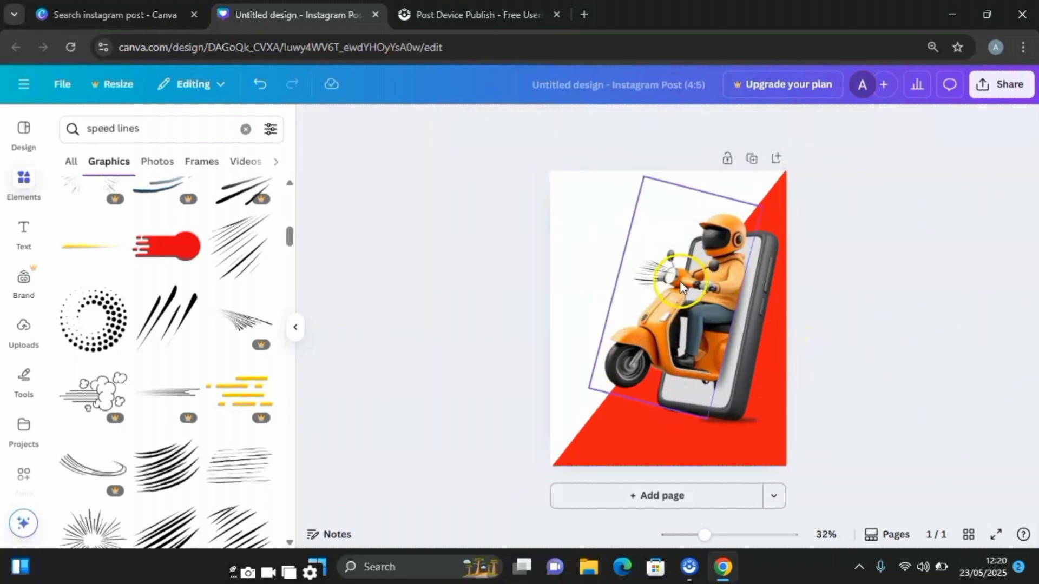
pyautogui.click(647, 277)
pyautogui.click(644, 276)
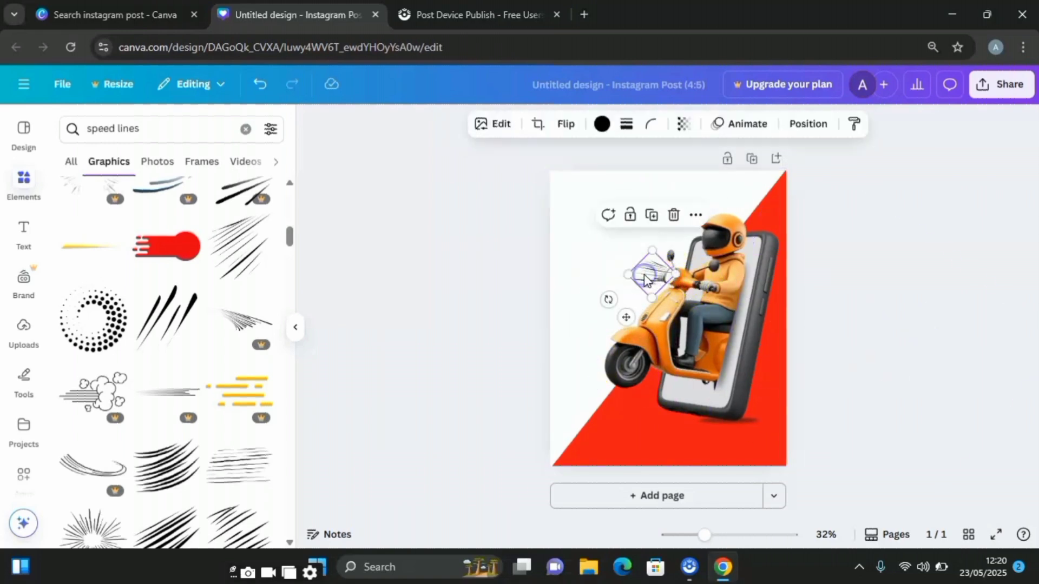
# - Duplicate the speed lines and position the tilted copy in front of the scooter's front wheel
pyautogui.click(651, 213)
pyautogui.moveTo(662, 282); pyautogui.dragTo(571, 432)
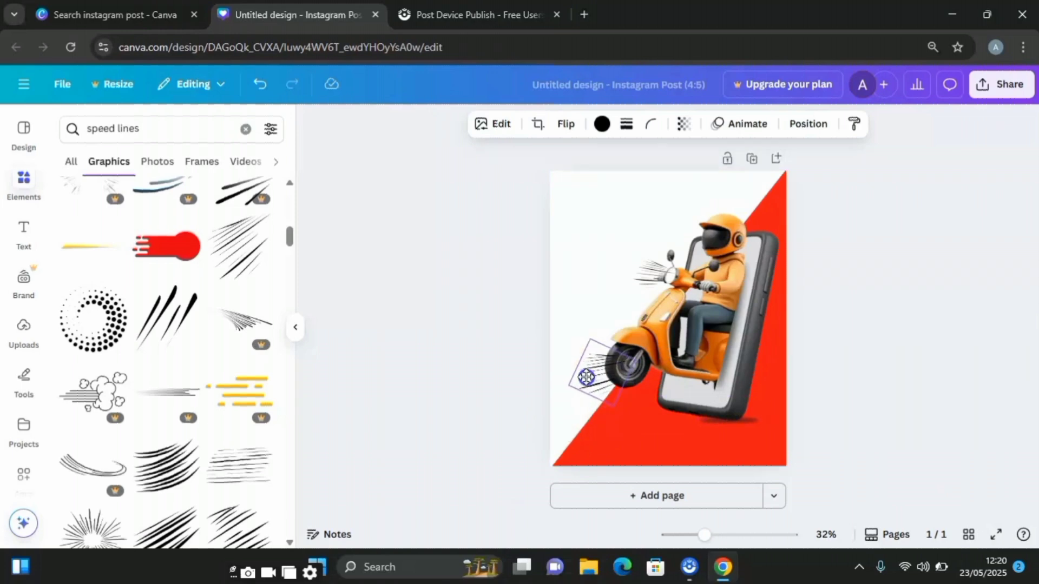
pyautogui.click(901, 396)
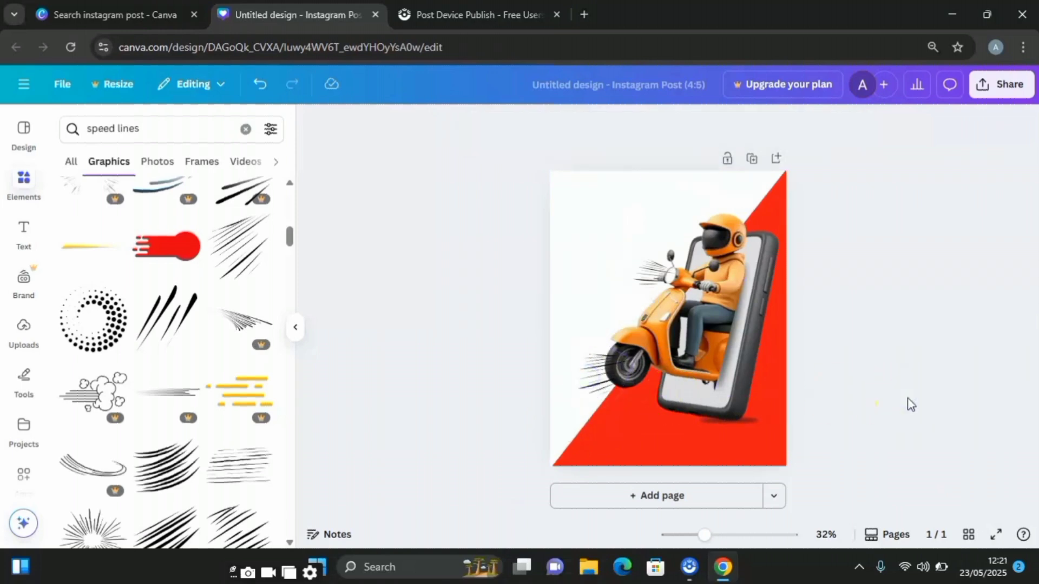
# - Search the graphics for "light" and add the horizontal white light flare to the page
pyautogui.click(158, 128)
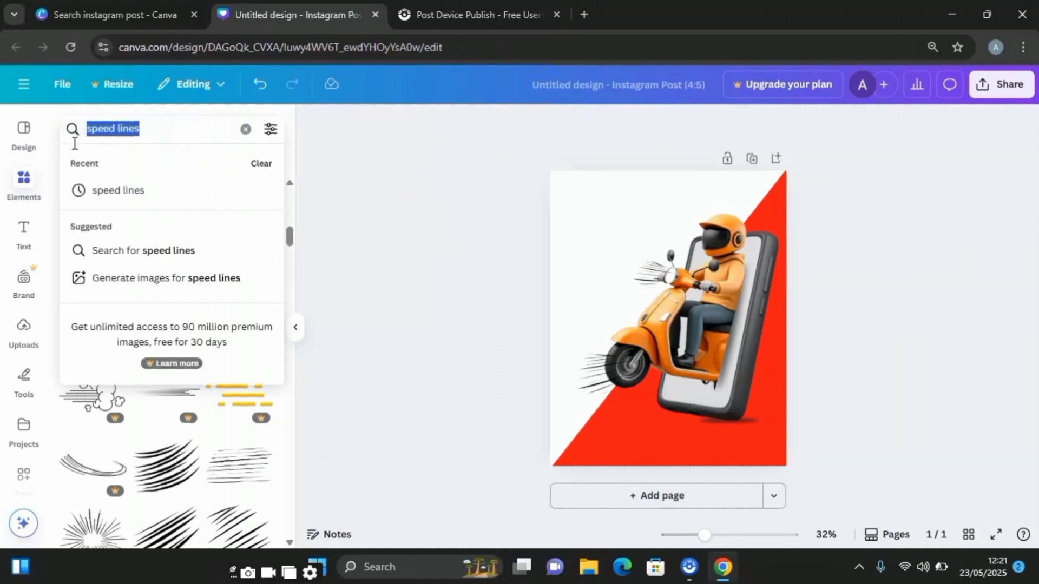
pyautogui.write('light')
pyautogui.press('Return')
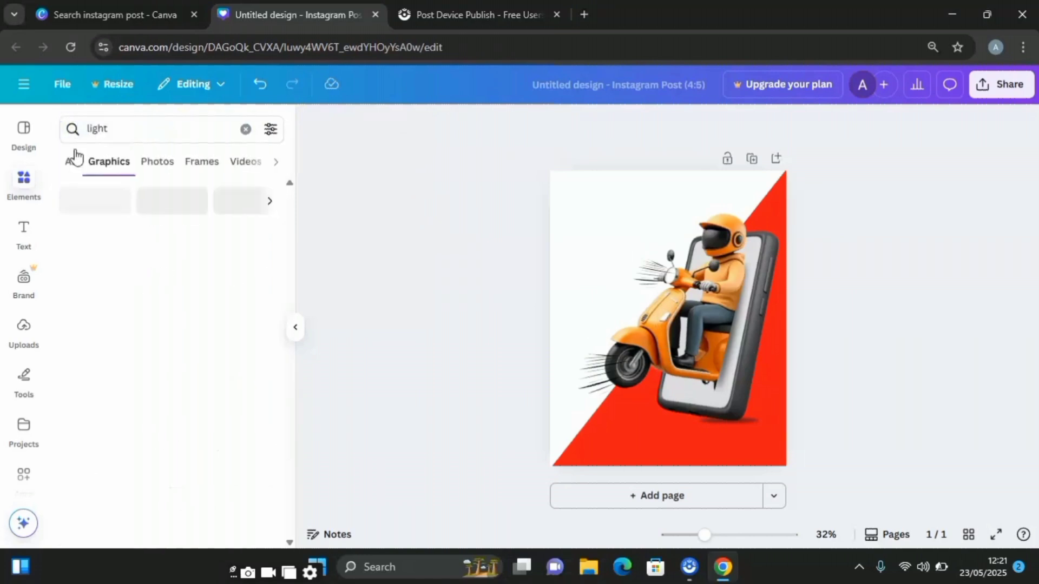
pyautogui.click(129, 188)
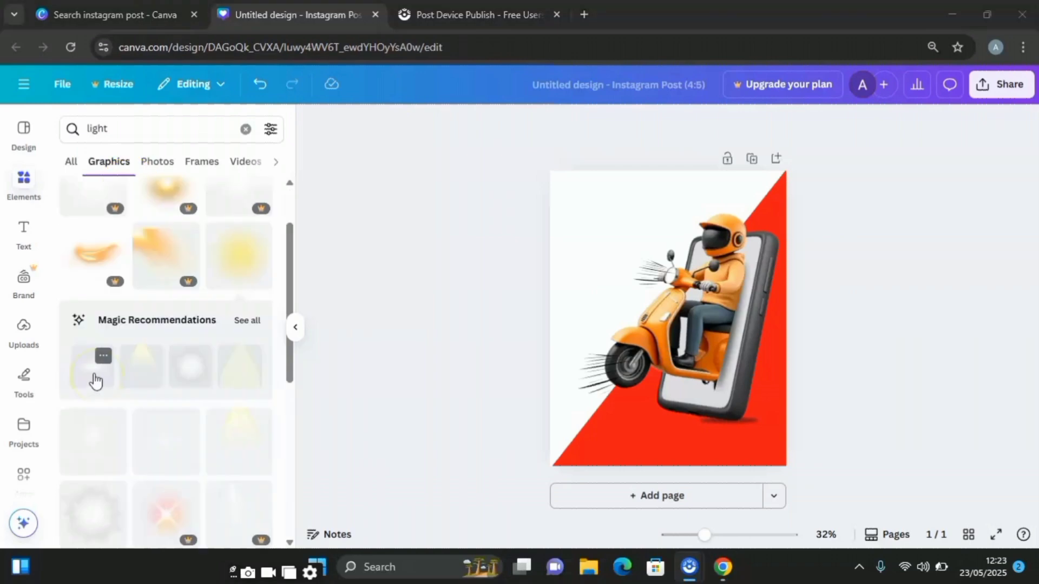
pyautogui.click(93, 369)
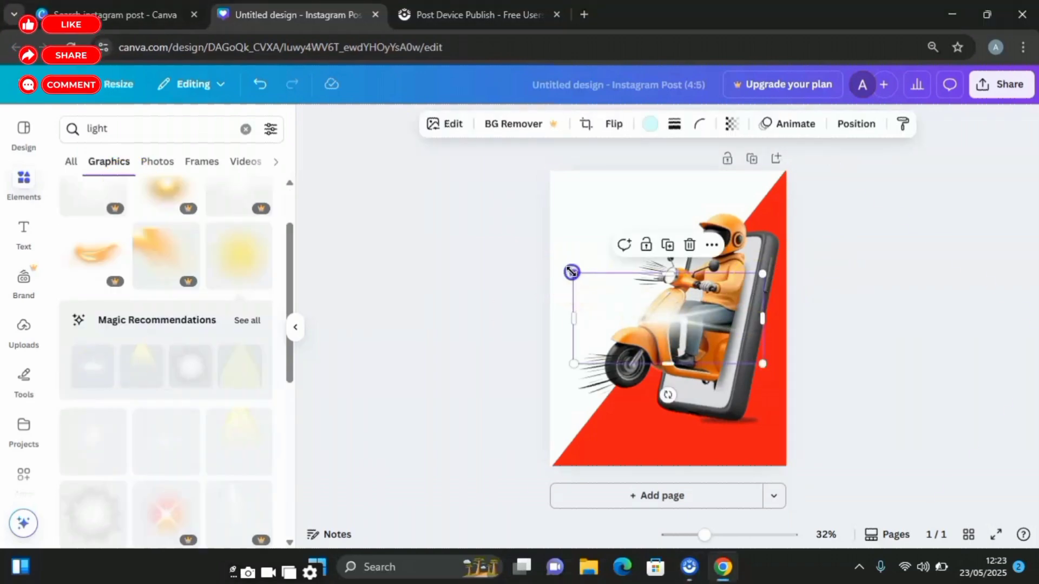
# - Enlarge the light flare over the phone's right edge and move its layer behind the phone, just above the red shape
pyautogui.moveTo(572, 274); pyautogui.dragTo(520, 222)
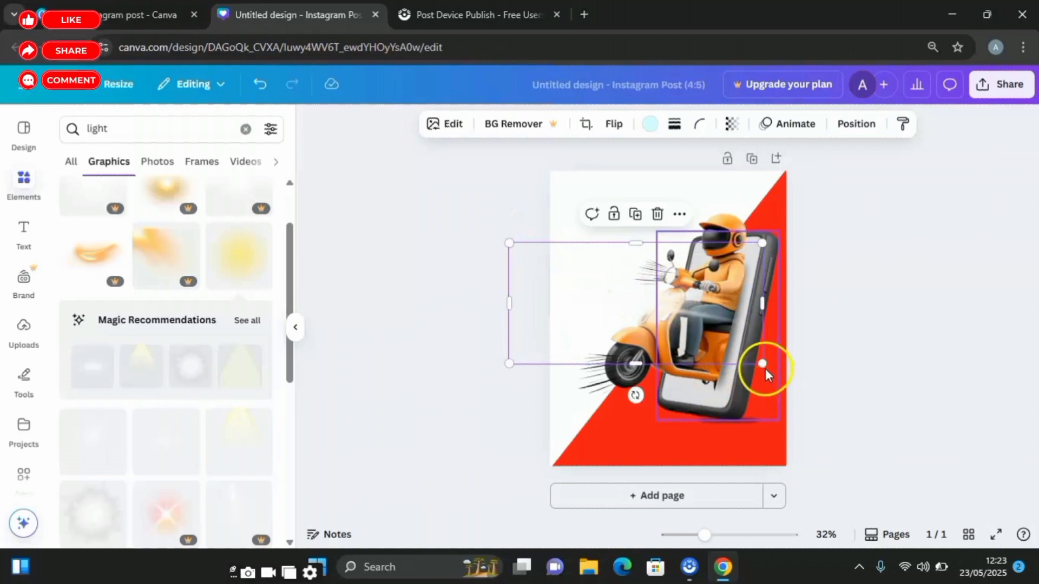
pyautogui.moveTo(763, 364); pyautogui.dragTo(840, 401)
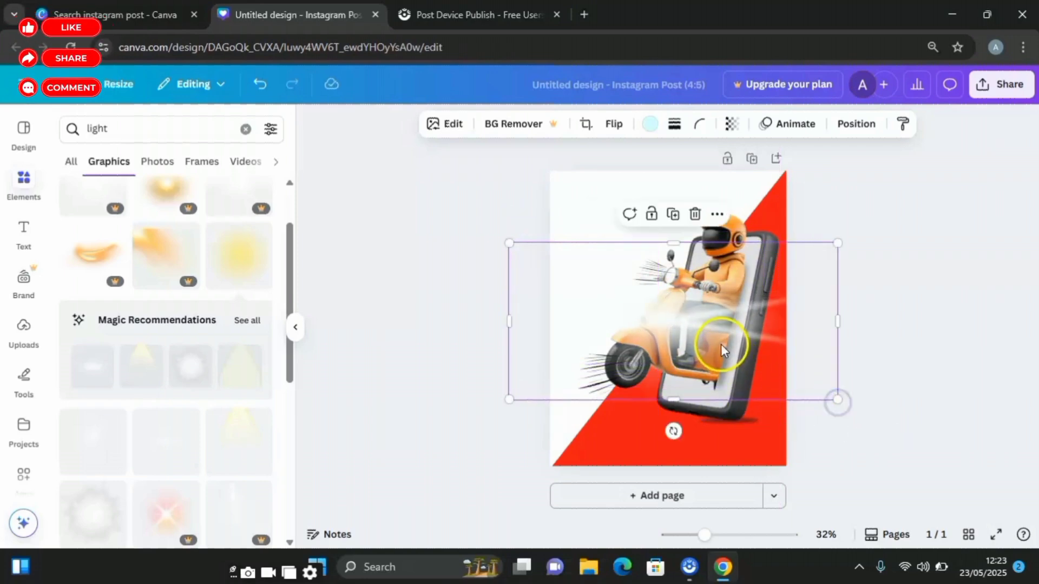
pyautogui.moveTo(720, 344); pyautogui.dragTo(778, 355)
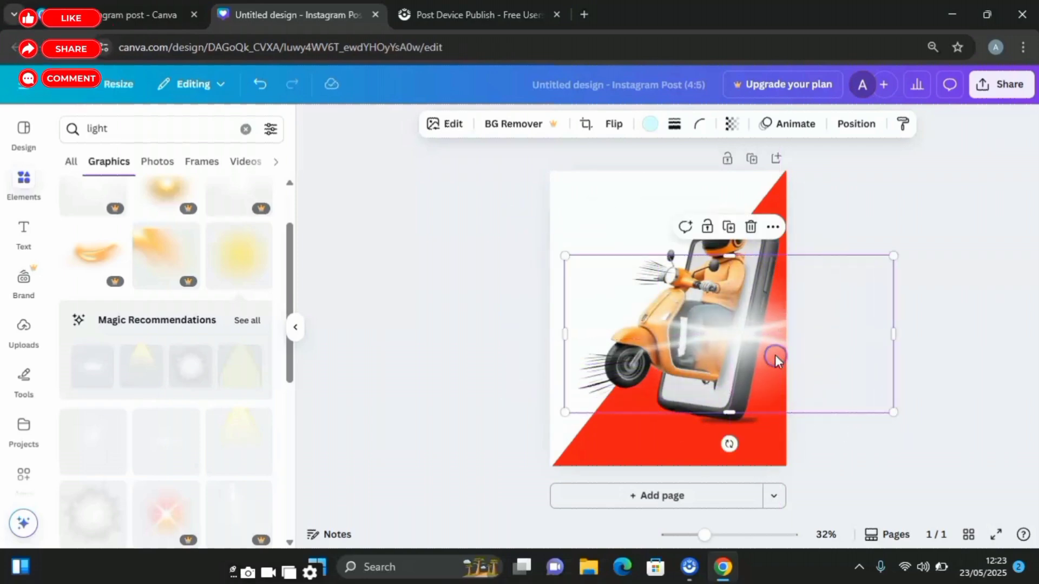
pyautogui.click(848, 128)
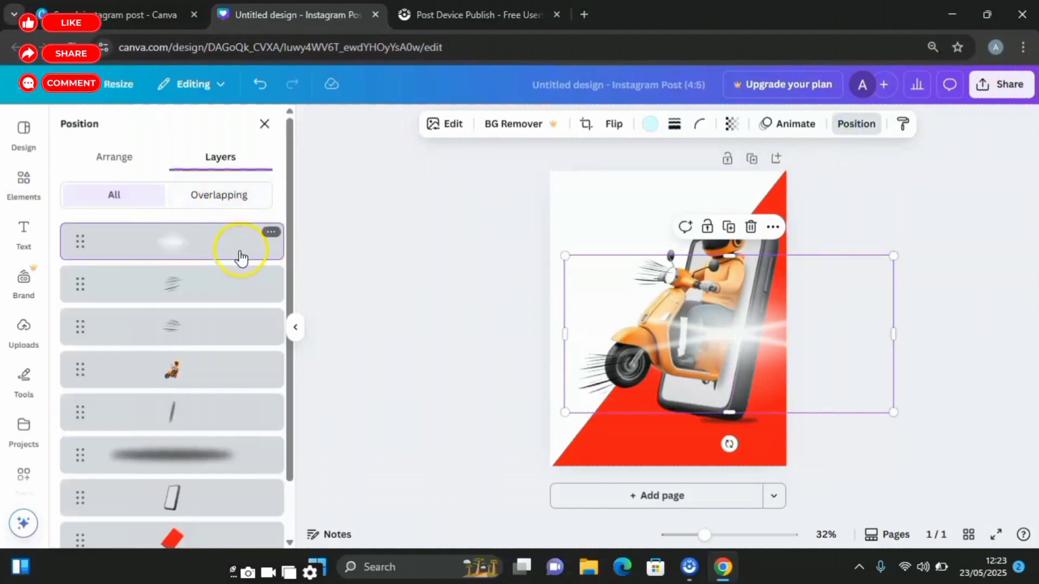
pyautogui.moveTo(238, 249); pyautogui.dragTo(248, 466)
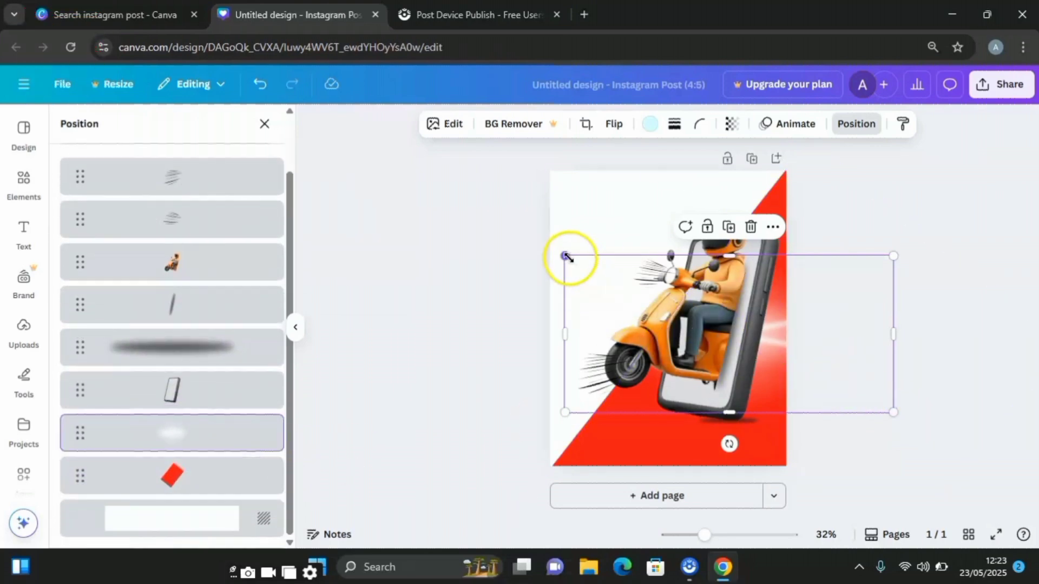
# - Resize the light flare around the phone and set its transparency to 58
pyautogui.moveTo(565, 256); pyautogui.dragTo(540, 244)
pyautogui.click(732, 126)
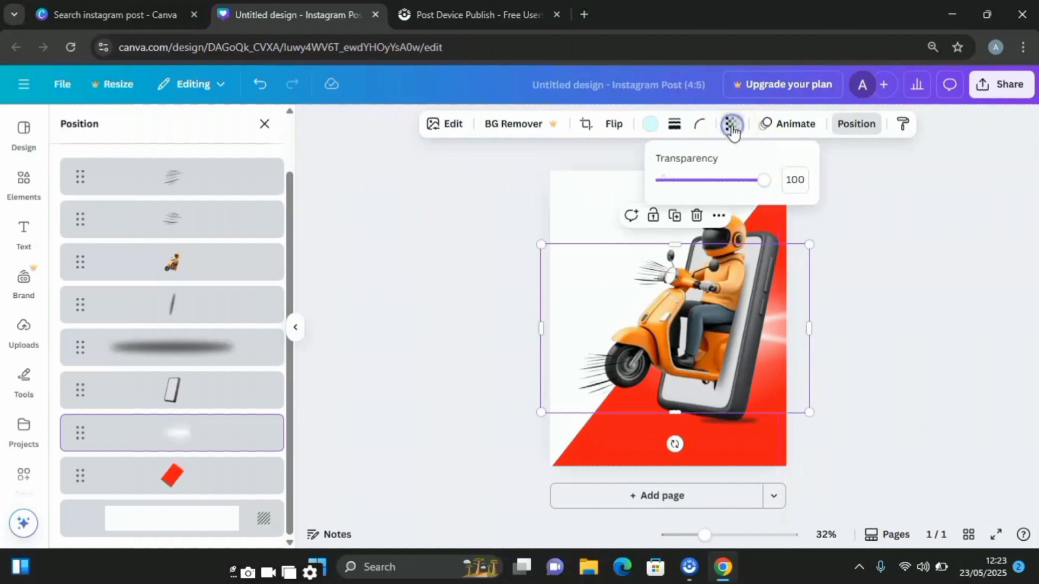
pyautogui.moveTo(769, 185); pyautogui.dragTo(726, 193)
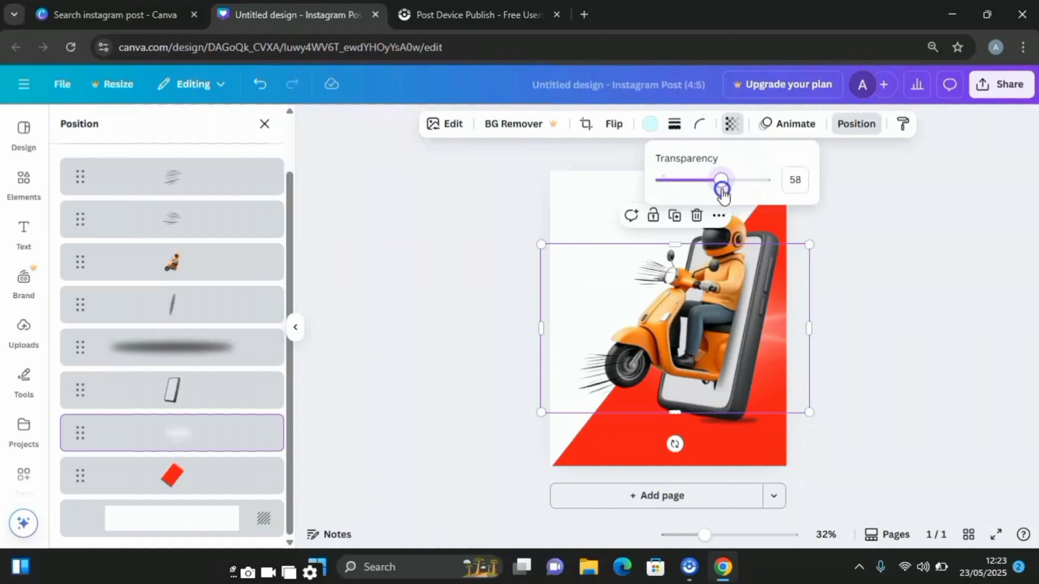
# - Rotate the light flare until it is nearly vertical and place it behind the phone's right edge
pyautogui.moveTo(675, 444); pyautogui.dragTo(782, 447)
pyautogui.click(932, 364)
pyautogui.click(659, 462)
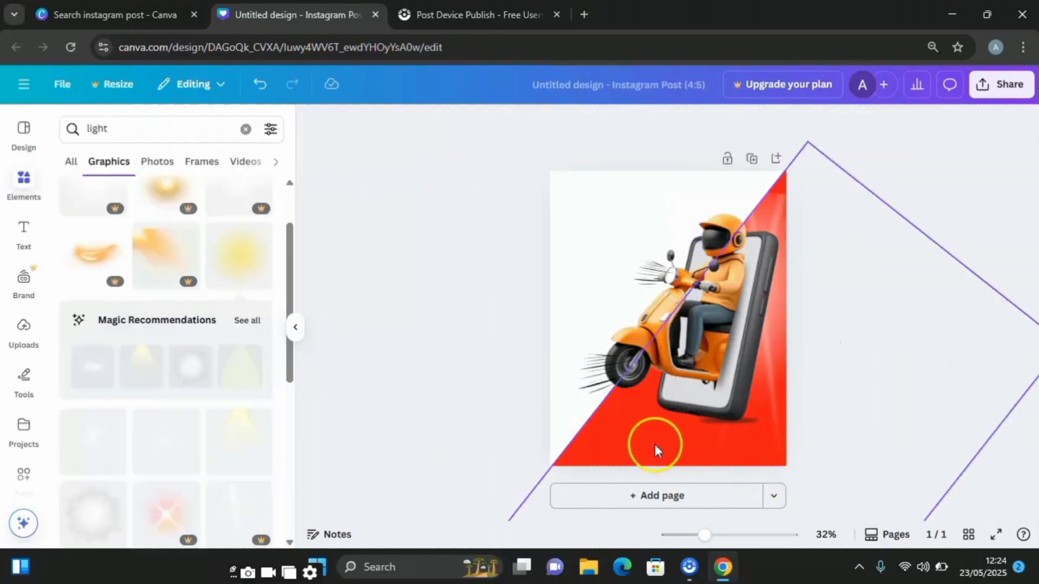
pyautogui.click(614, 446)
pyautogui.click(496, 388)
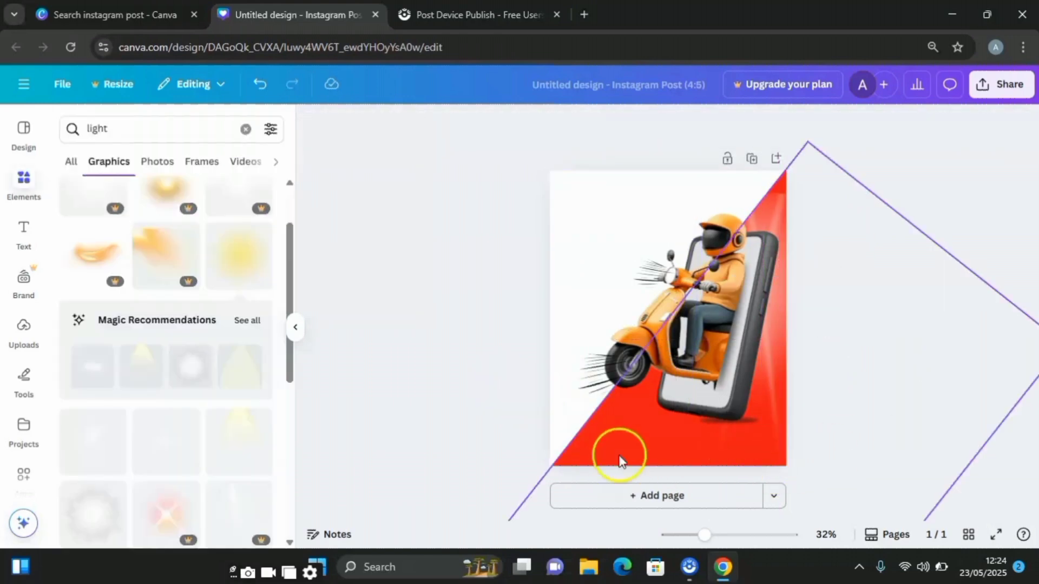
# - Recolor the red diagonal background shape orange (#FF8B1A) by sampling the color from the scooter
pyautogui.click(676, 430)
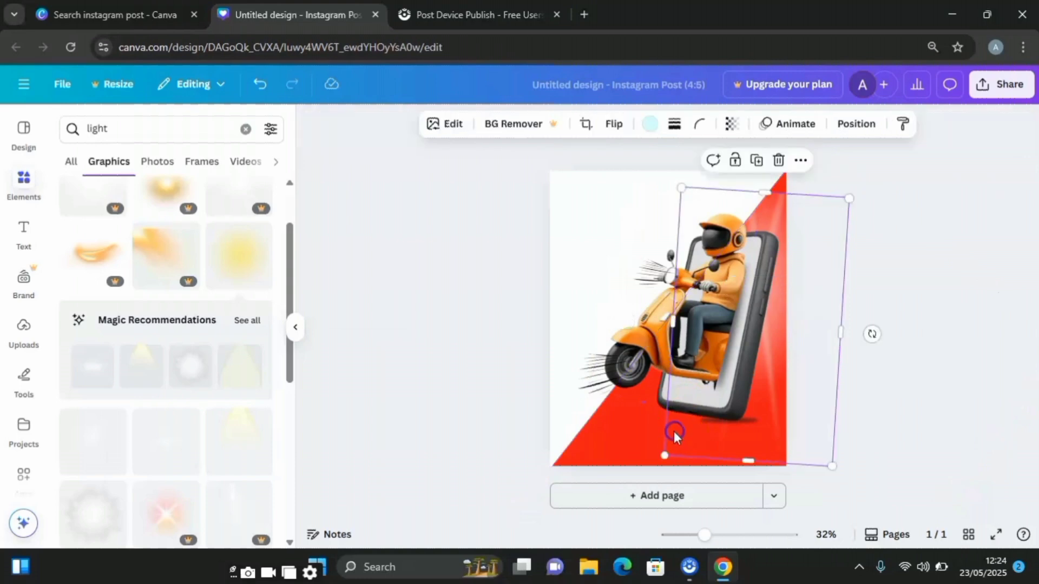
pyautogui.click(615, 433)
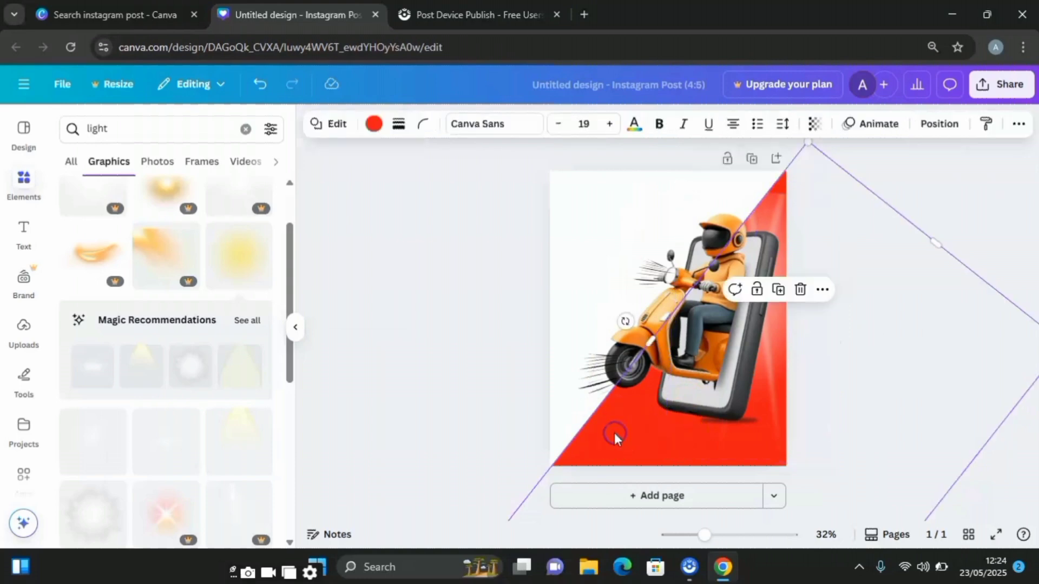
pyautogui.click(373, 124)
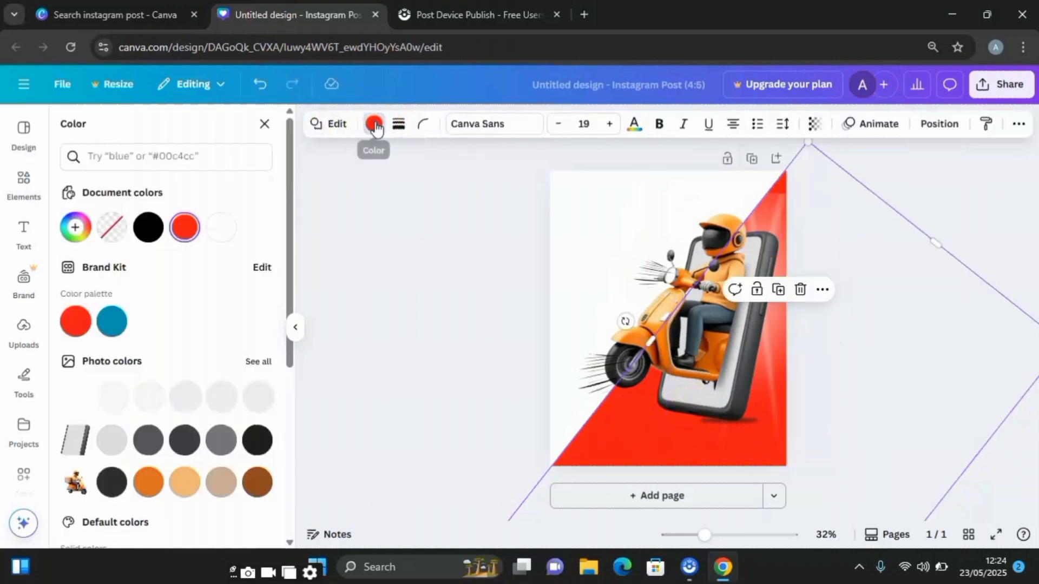
pyautogui.click(75, 229)
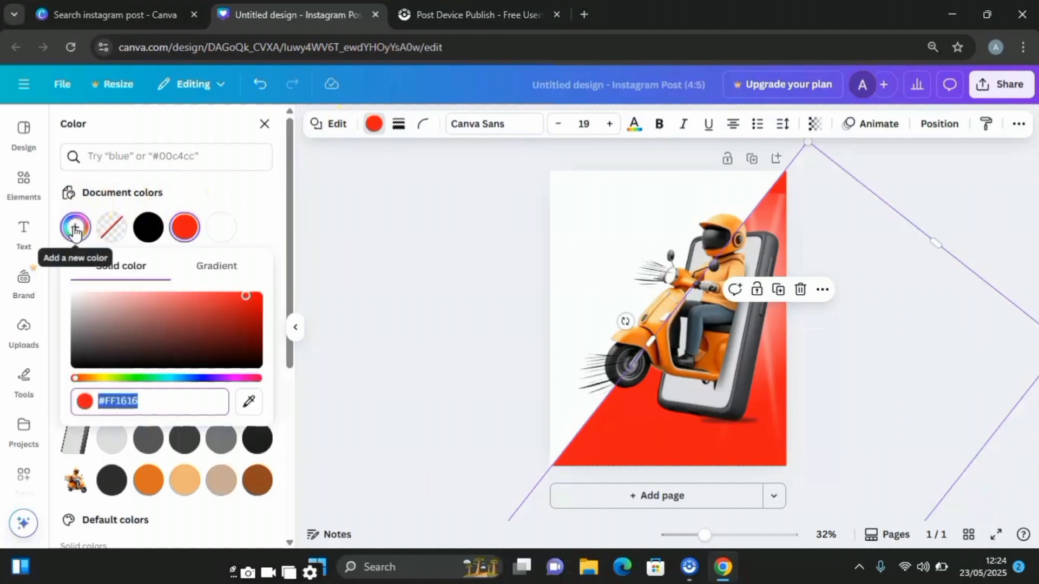
pyautogui.click(251, 405)
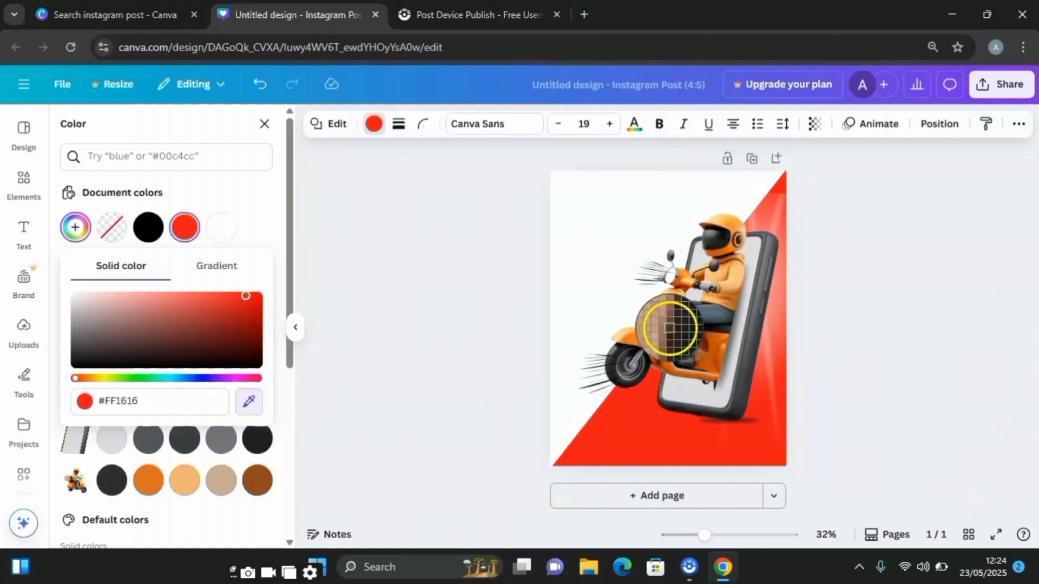
pyautogui.click(671, 321)
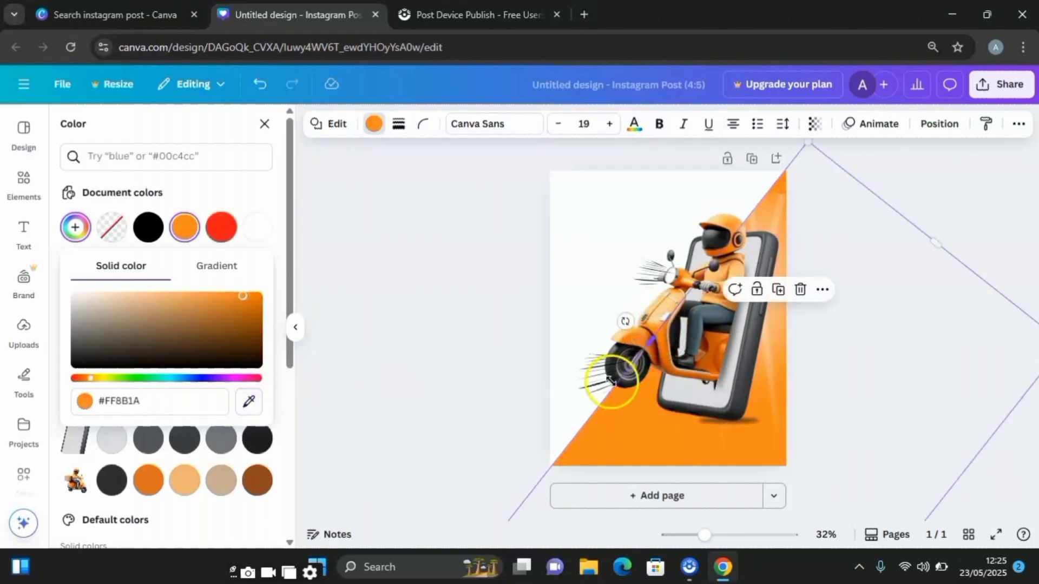
pyautogui.click(596, 292)
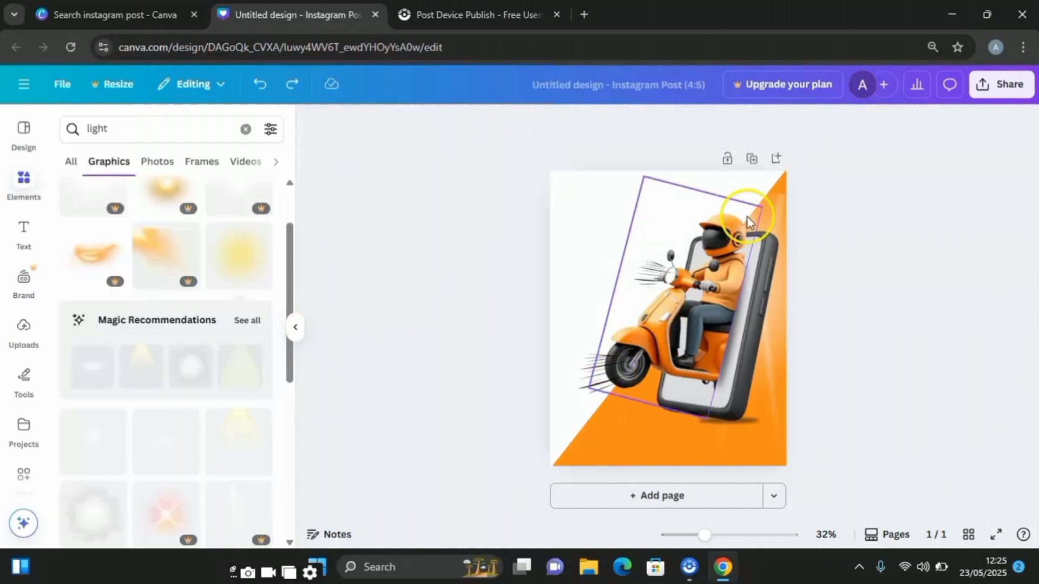
# - Duplicate the shadow under the phone, place the copy beneath the scooter's front wheel, and shrink it slightly
pyautogui.click(752, 422)
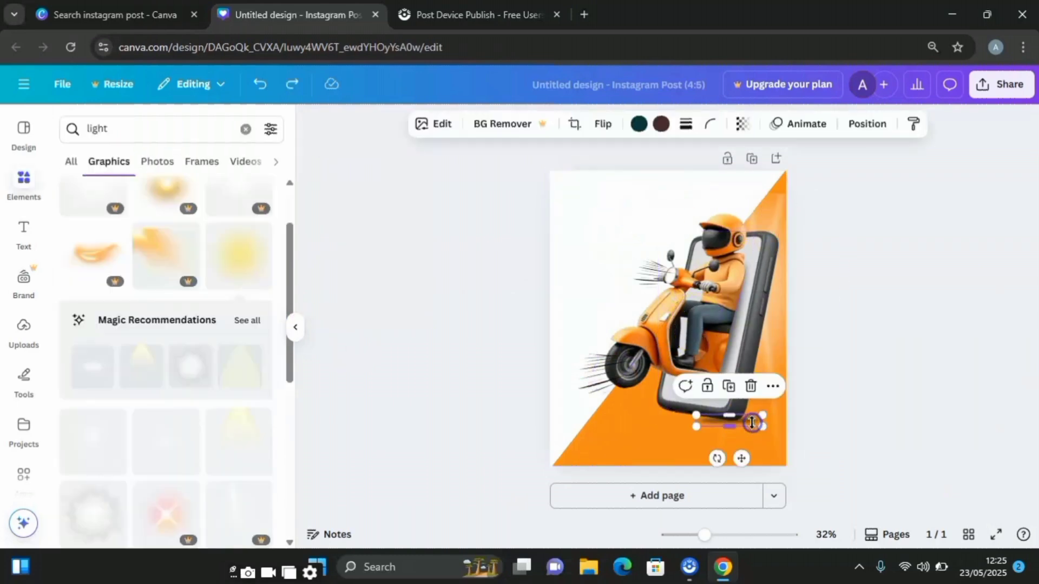
pyautogui.click(729, 386)
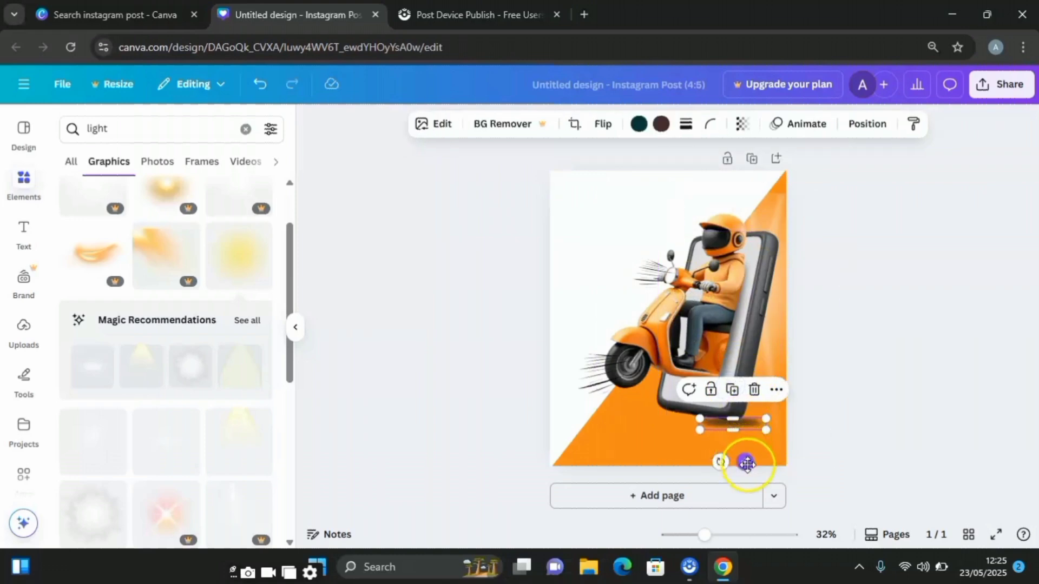
pyautogui.moveTo(744, 458); pyautogui.dragTo(641, 433)
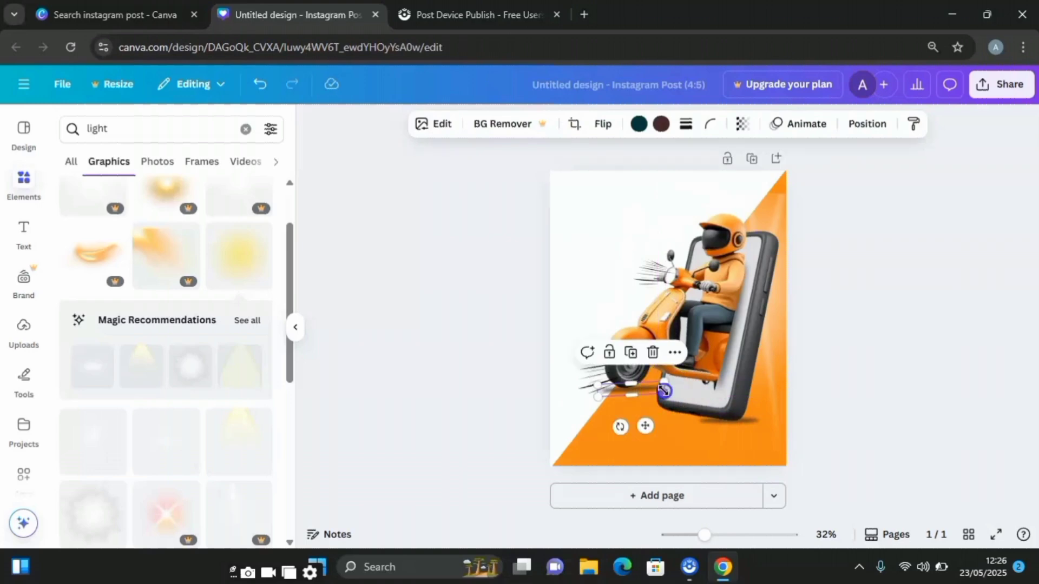
pyautogui.moveTo(657, 396); pyautogui.dragTo(651, 388)
pyautogui.click(608, 414)
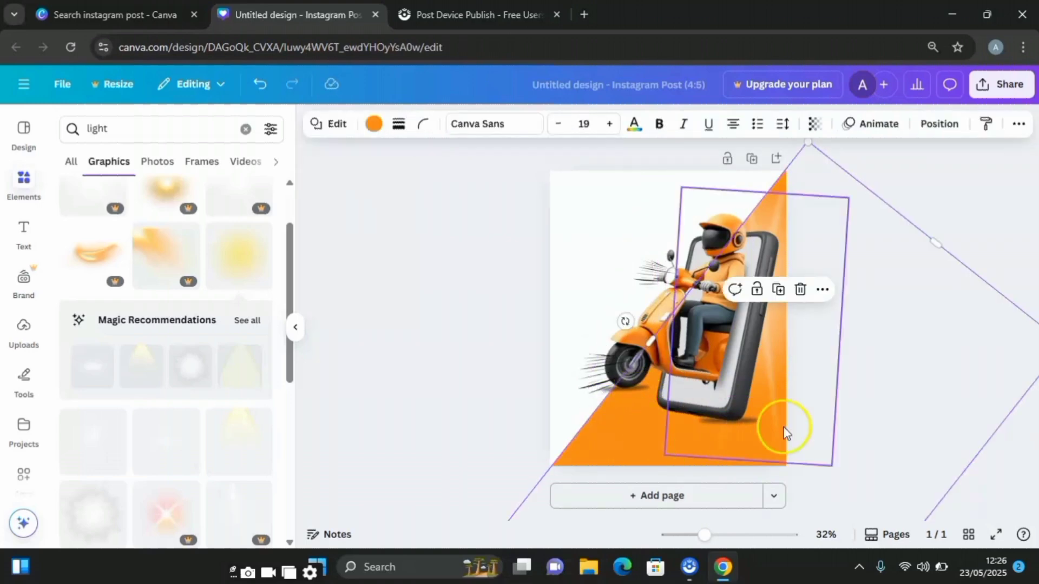
pyautogui.click(831, 383)
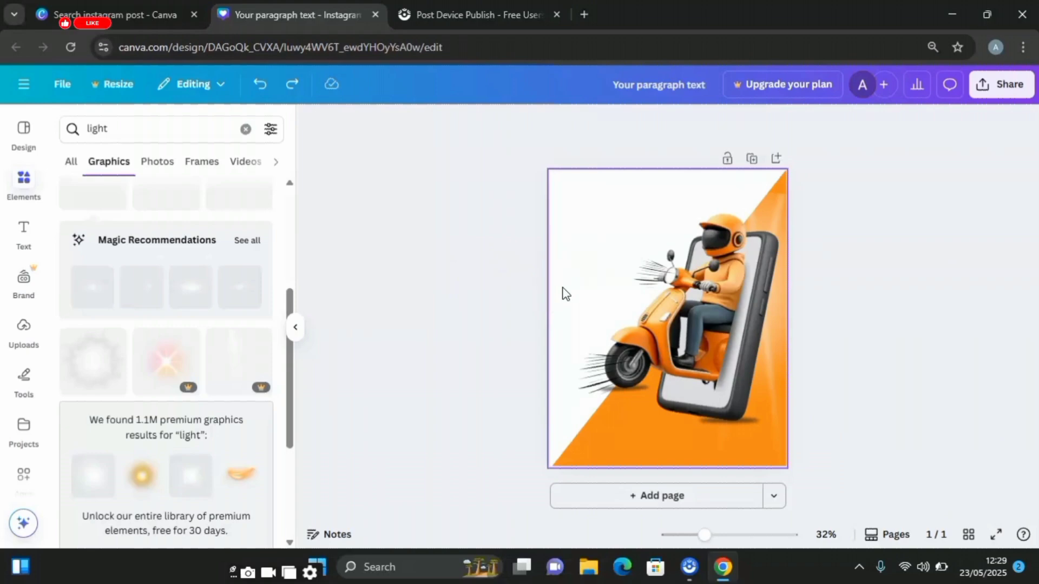
# - Add the text "ONLINE" in the page's upper-left corner and enlarge it to font size 54.5
pyautogui.click(563, 292)
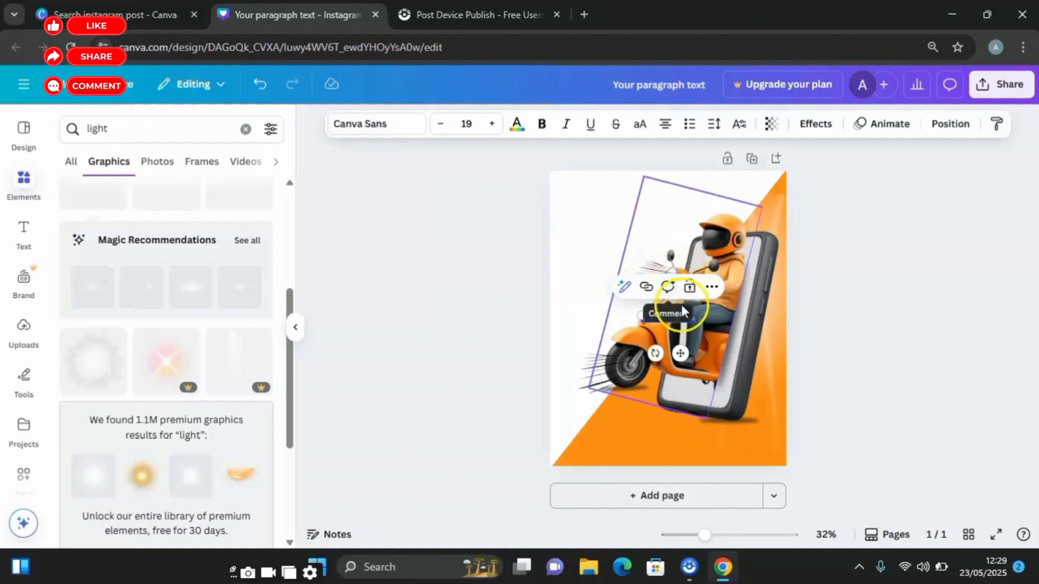
pyautogui.moveTo(681, 353); pyautogui.dragTo(627, 246)
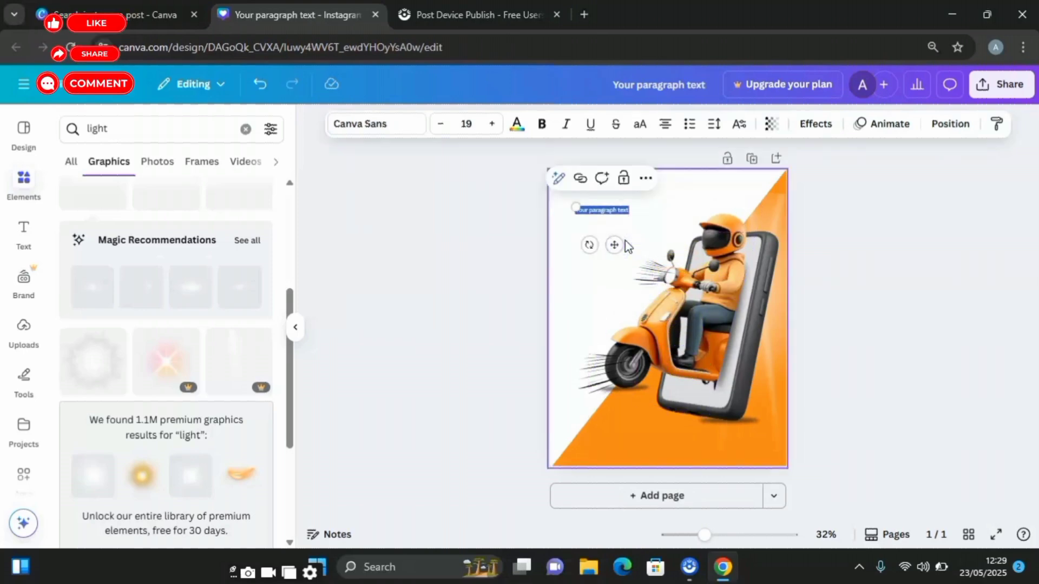
pyautogui.press('BackSpace')
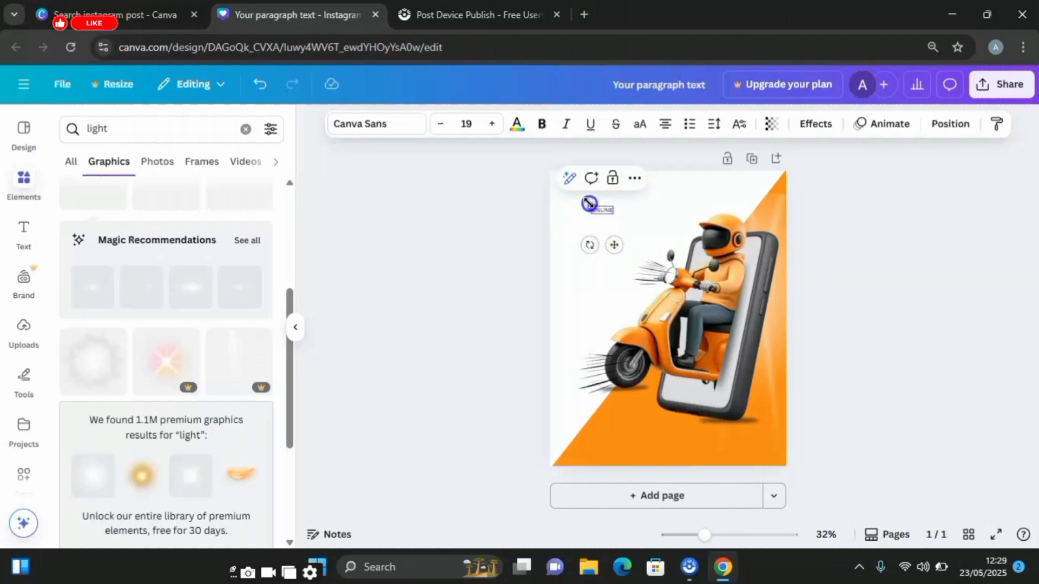
pyautogui.moveTo(589, 204); pyautogui.dragTo(553, 194)
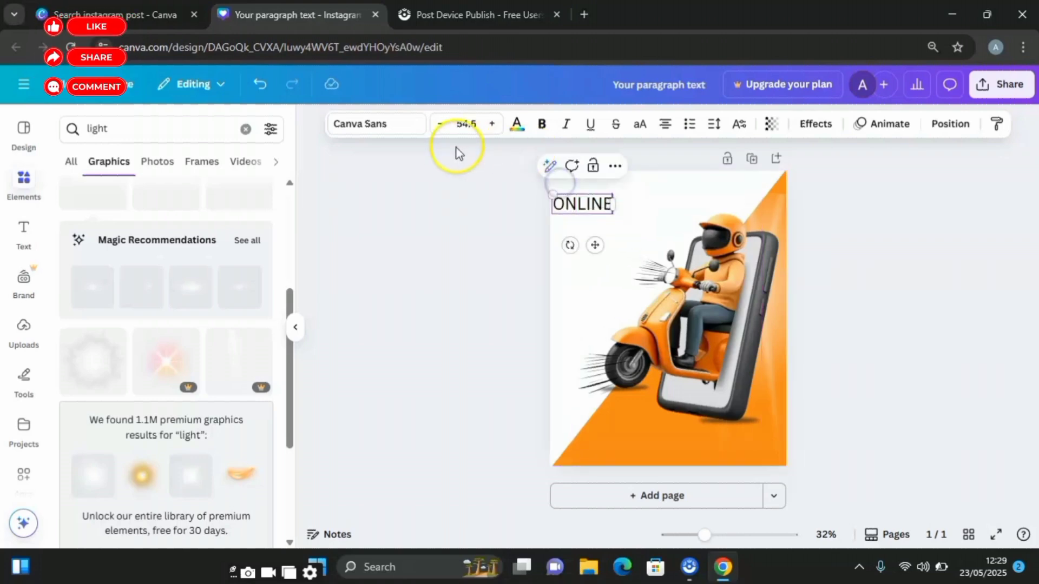
pyautogui.moveTo(594, 244); pyautogui.dragTo(608, 235)
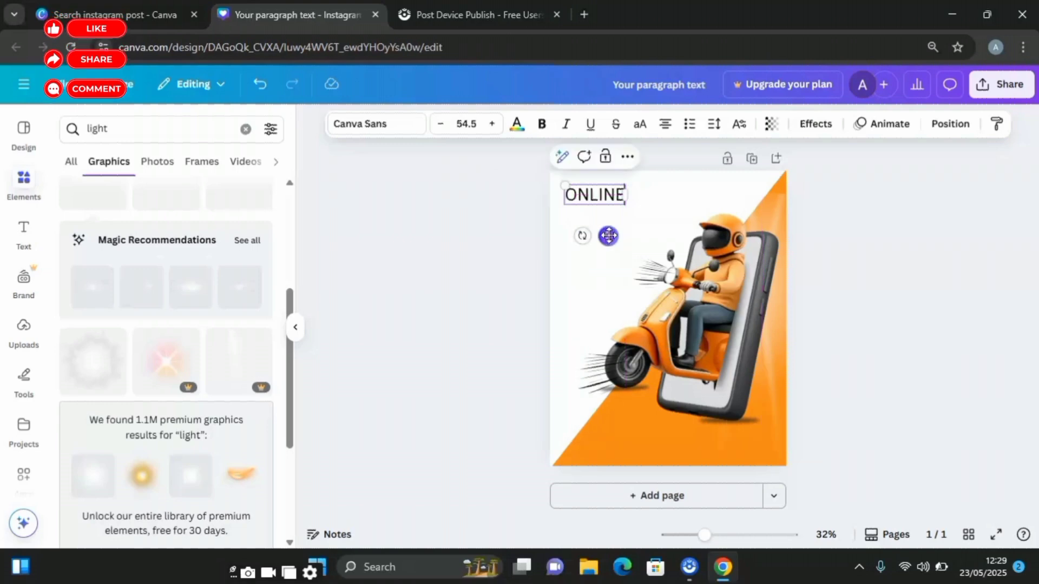
pyautogui.click(654, 211)
# - Duplicate the ONLINE text, place the copy below it, and change its wording to "DELIVERY"
pyautogui.click(596, 200)
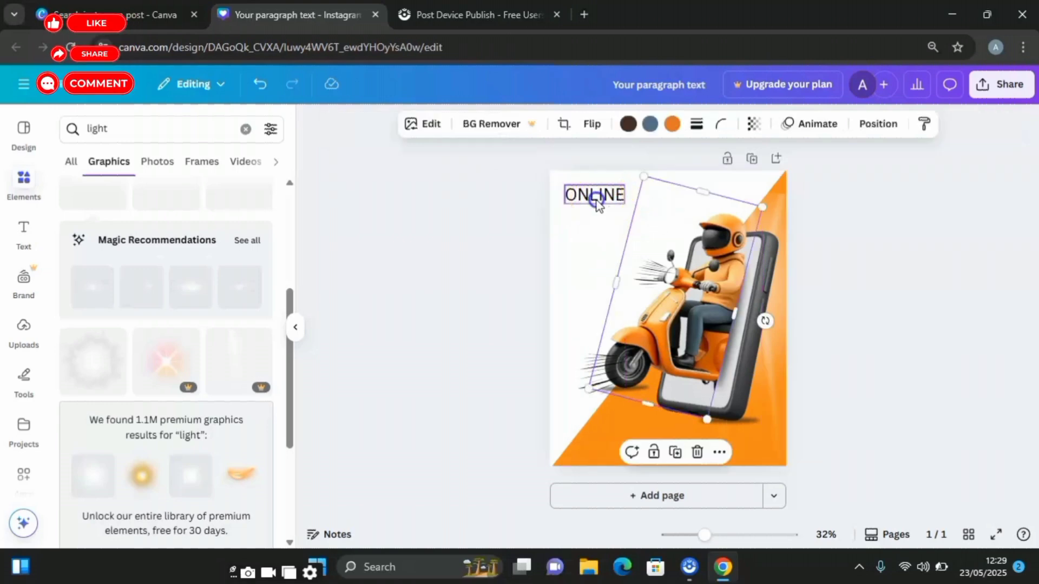
pyautogui.click(605, 157)
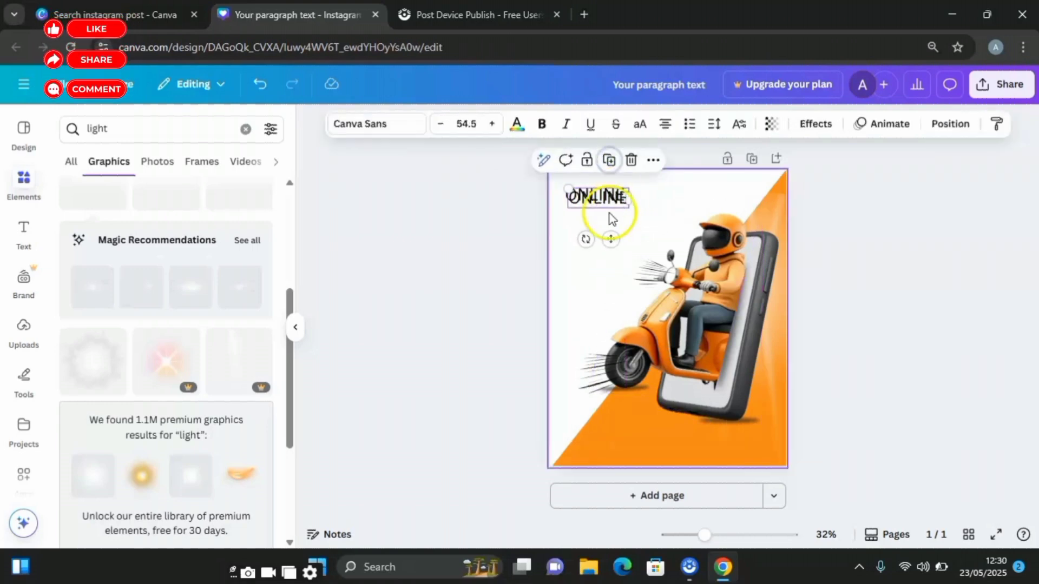
pyautogui.moveTo(614, 238); pyautogui.dragTo(607, 268)
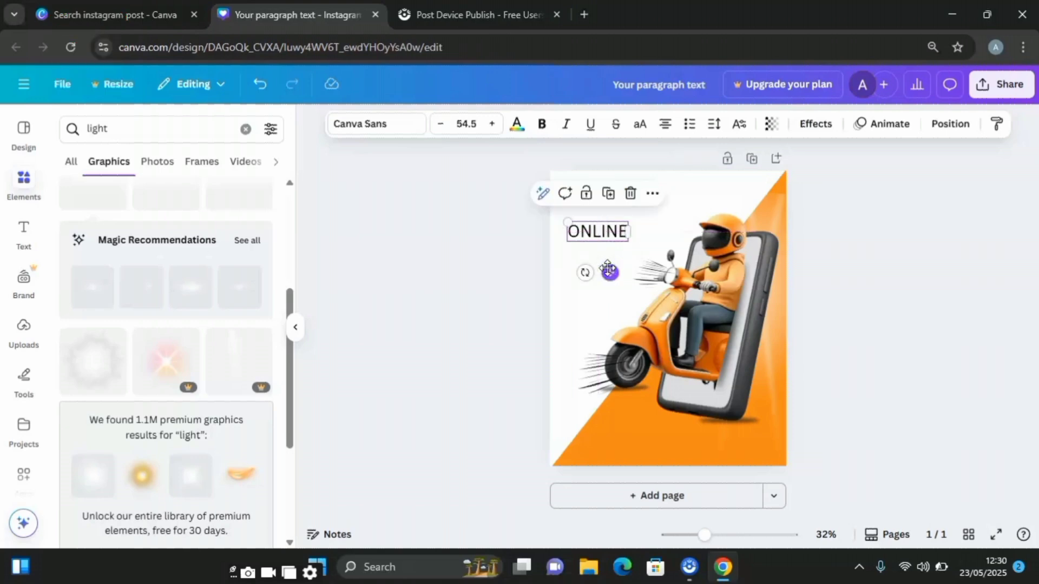
pyautogui.doubleClick(612, 229)
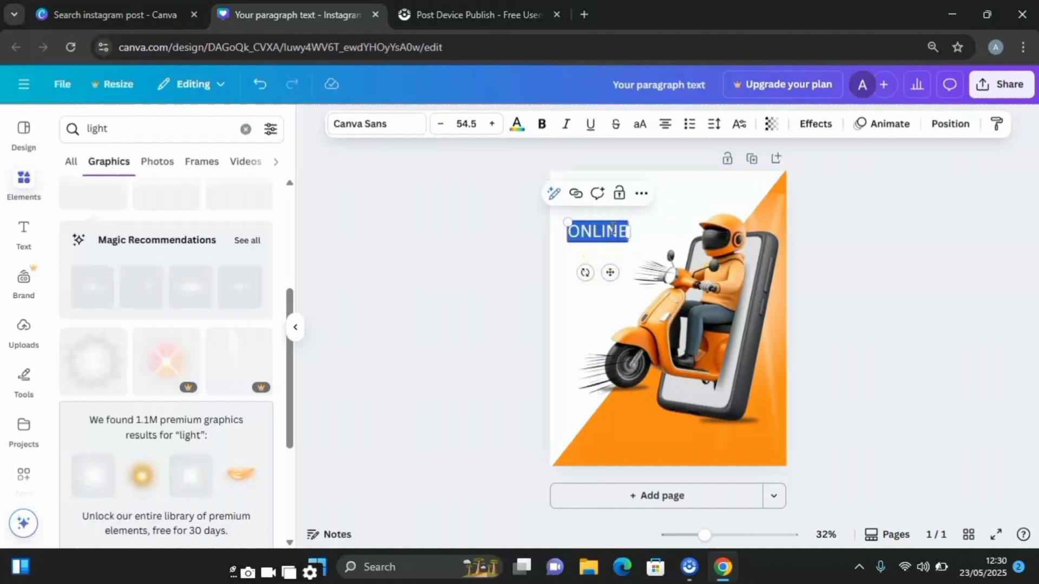
pyautogui.write('DELIVERY')
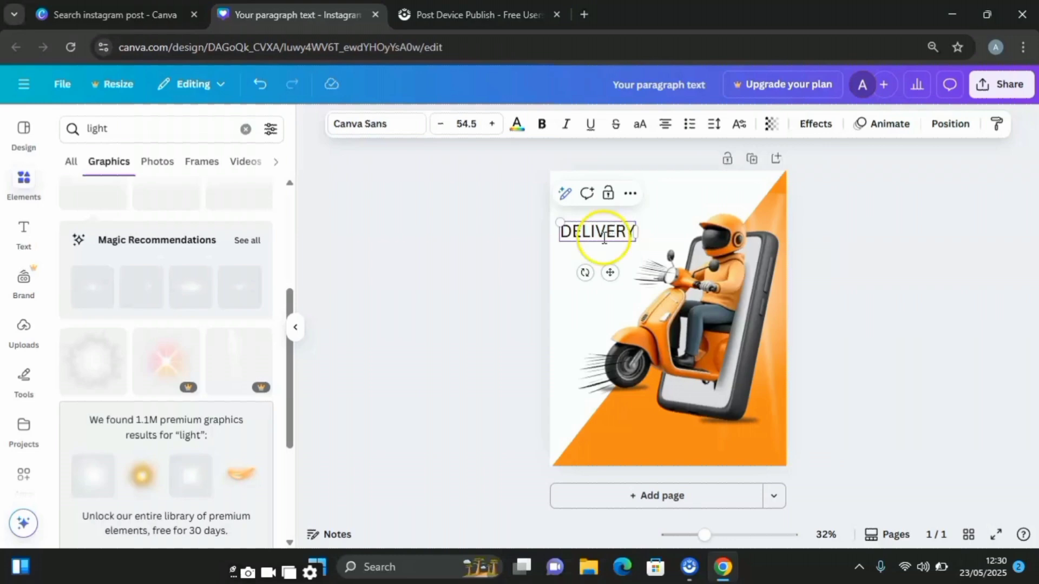
# - Duplicate the DELIVERY text, place the copy directly below it, and change its wording to "SERVICES"
pyautogui.click(588, 271)
pyautogui.click(602, 234)
pyautogui.click(610, 197)
pyautogui.moveTo(605, 235); pyautogui.dragTo(605, 258)
pyautogui.doubleClick(605, 256)
pyautogui.write('SERVICES')
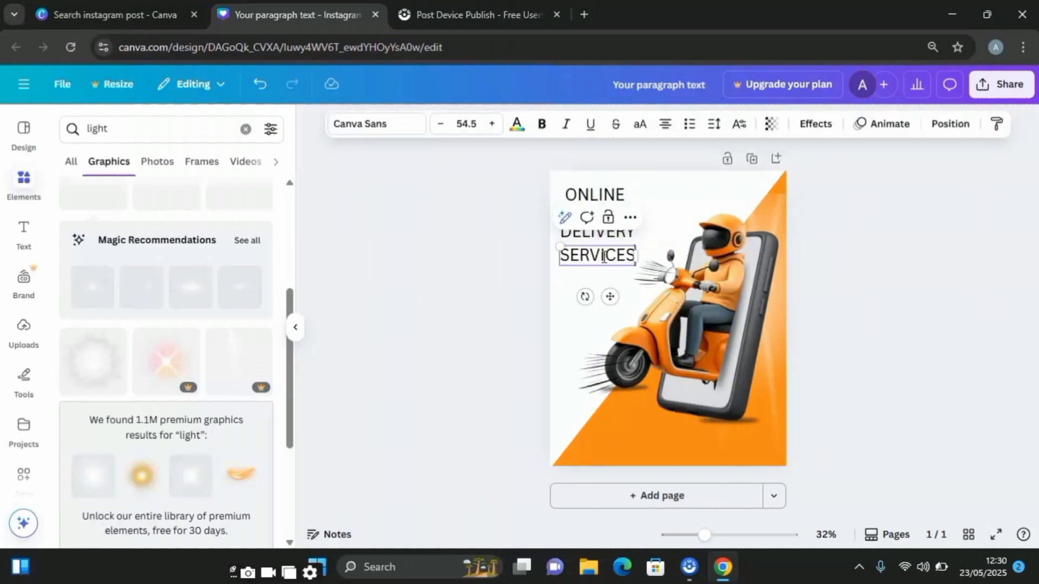
# - Apply the Background text effect to ONLINE and color it with the orange sampled from the diagonal shape
pyautogui.click(601, 195)
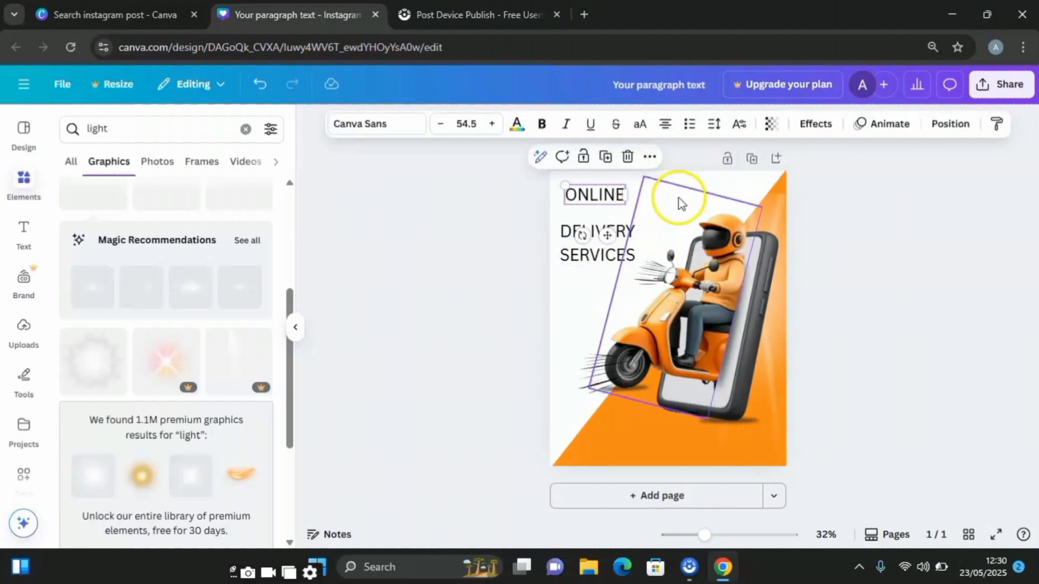
pyautogui.click(816, 129)
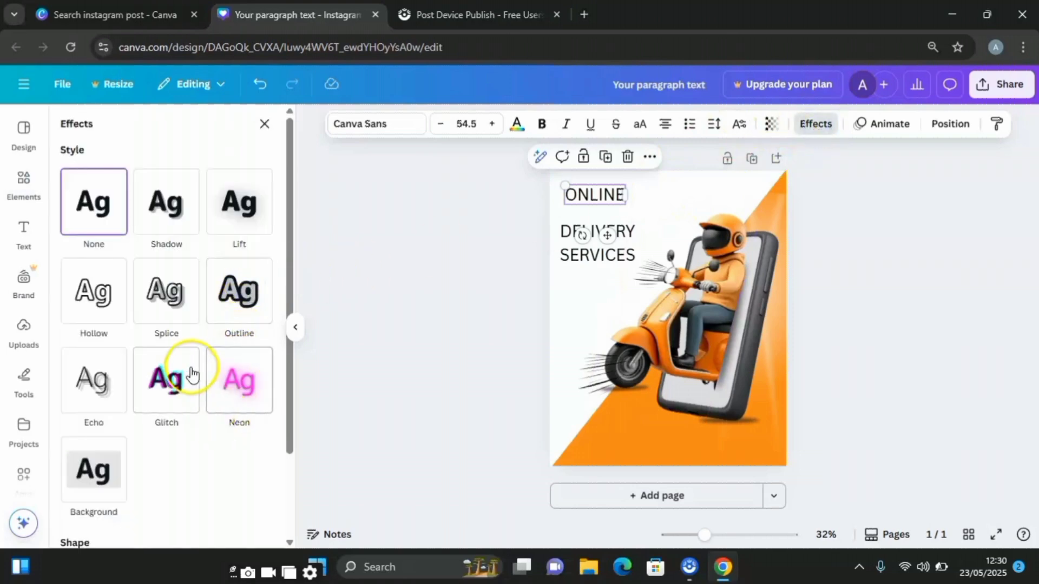
pyautogui.scroll(-2, 178, 374)
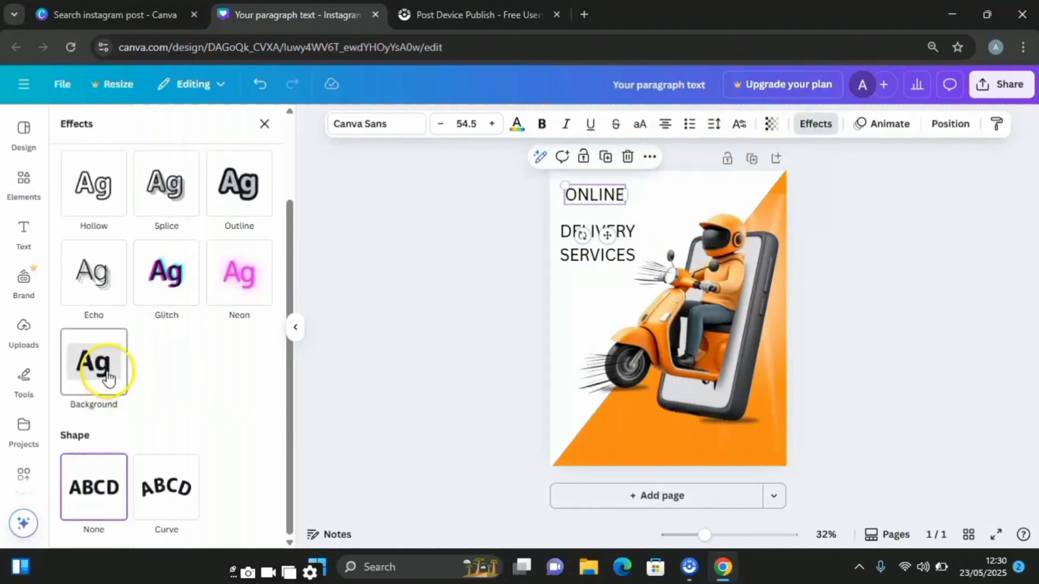
pyautogui.click(108, 377)
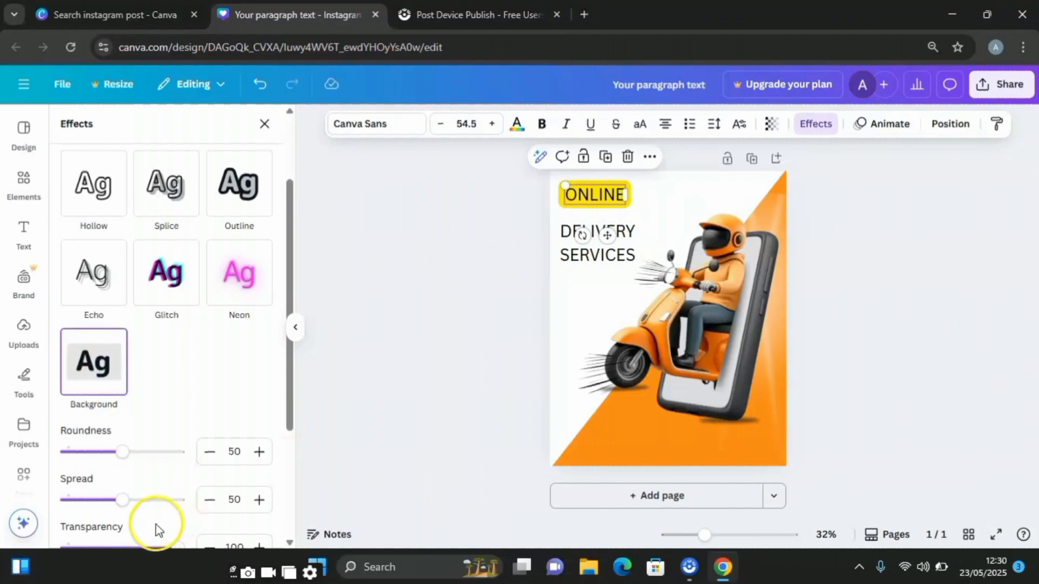
pyautogui.scroll(-3, 217, 376)
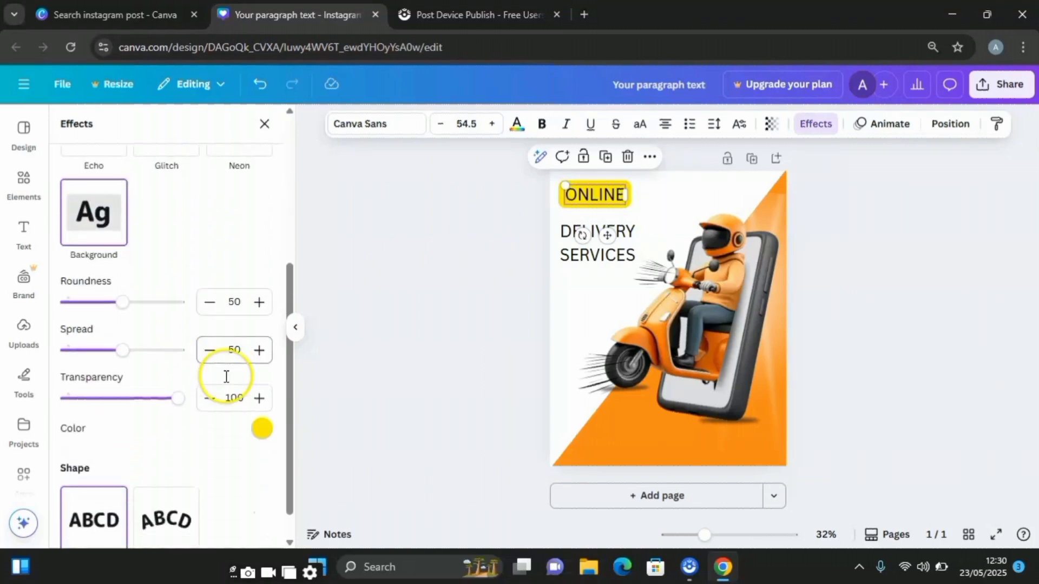
pyautogui.click(262, 428)
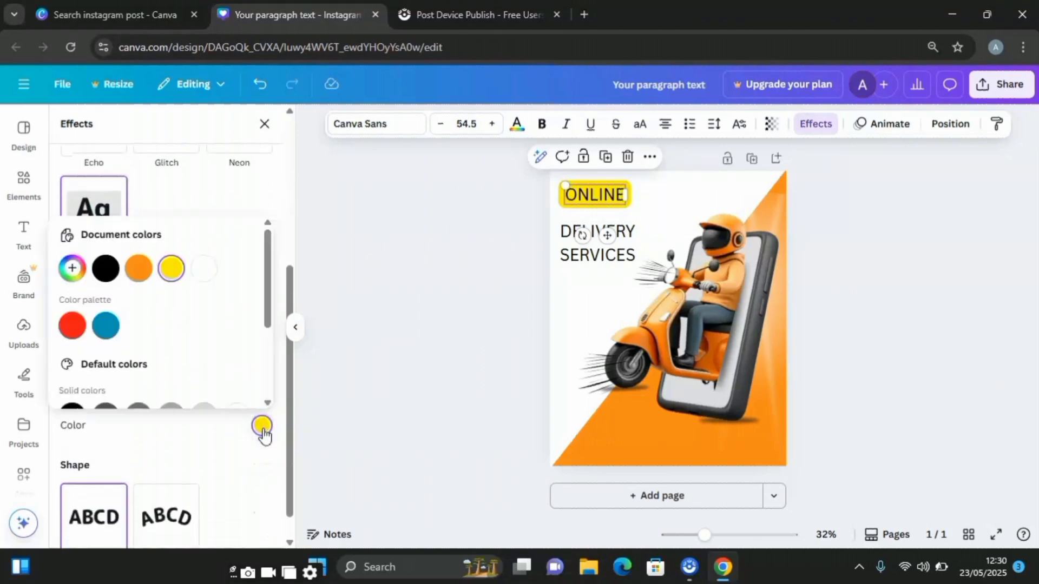
pyautogui.click(73, 270)
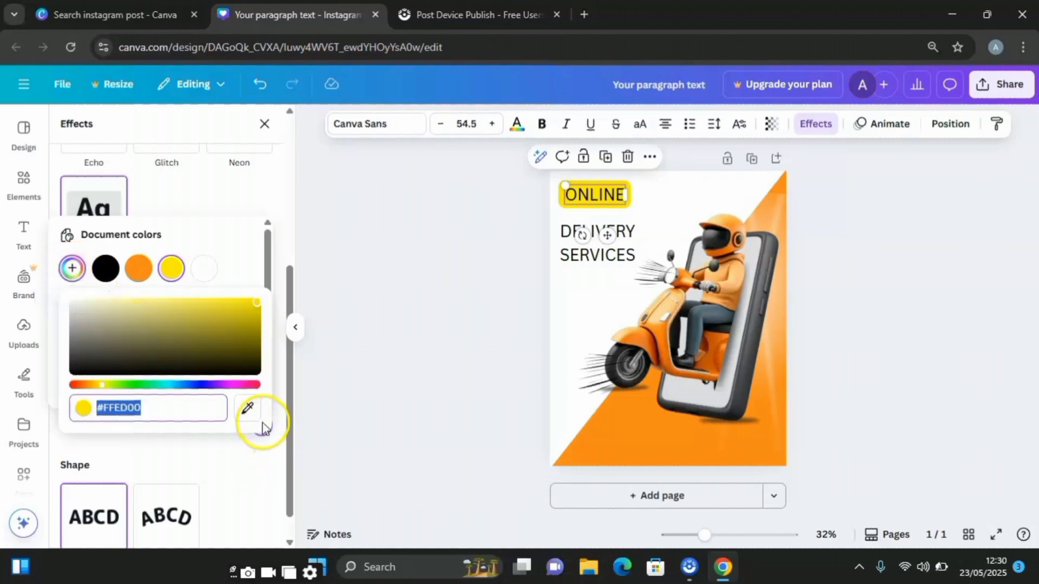
pyautogui.click(247, 414)
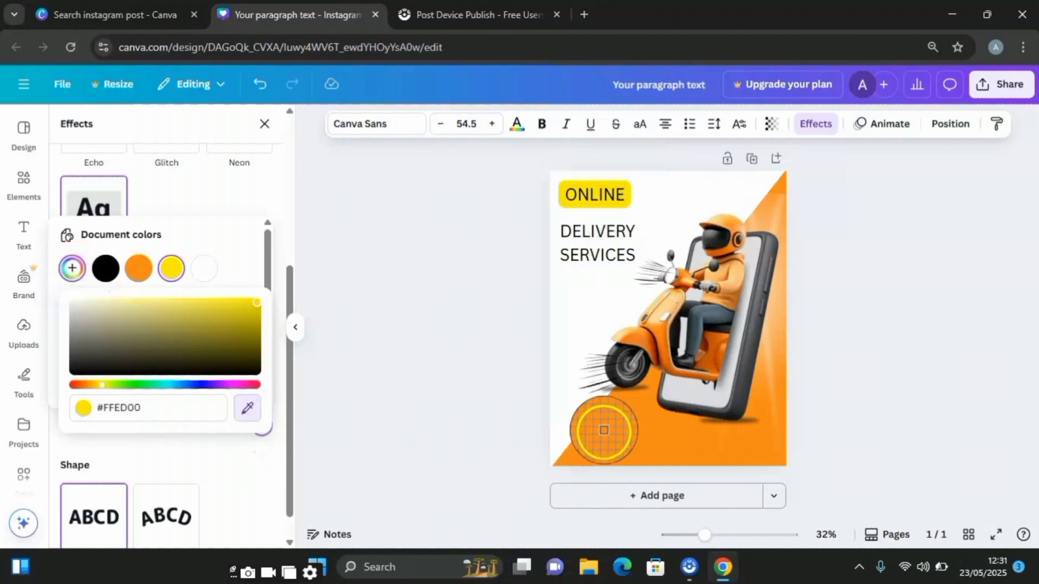
pyautogui.click(641, 435)
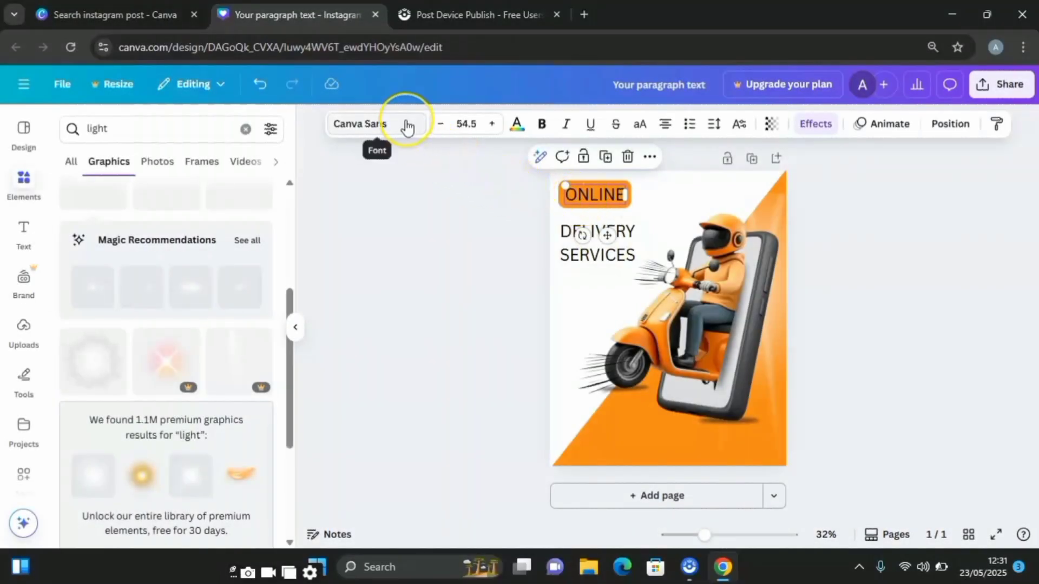
# - Set the font of the ONLINE text to League Spartan and the font of the DELIVERY text to Gill Sans Display
pyautogui.click(407, 126)
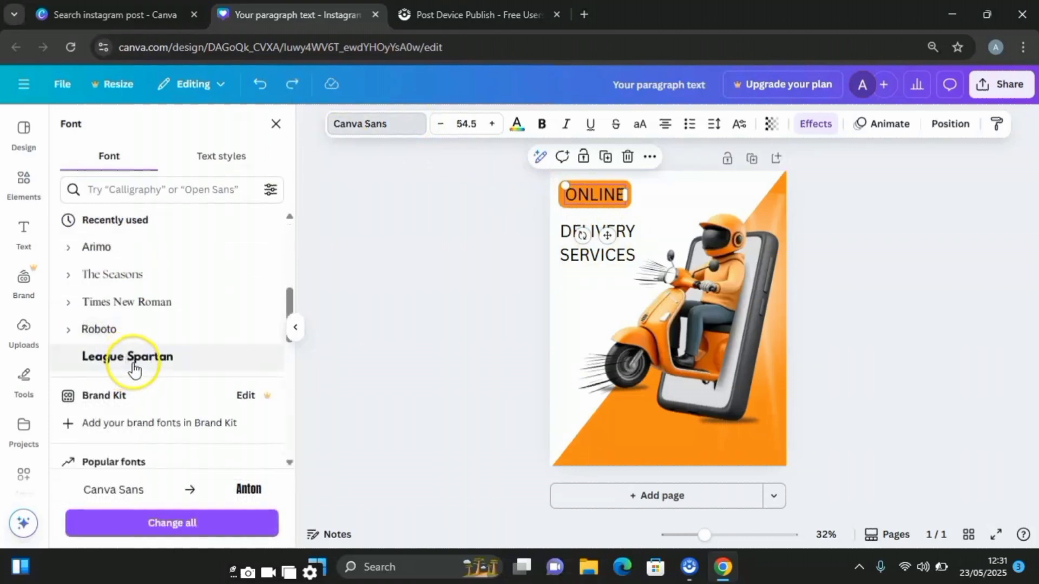
pyautogui.click(136, 359)
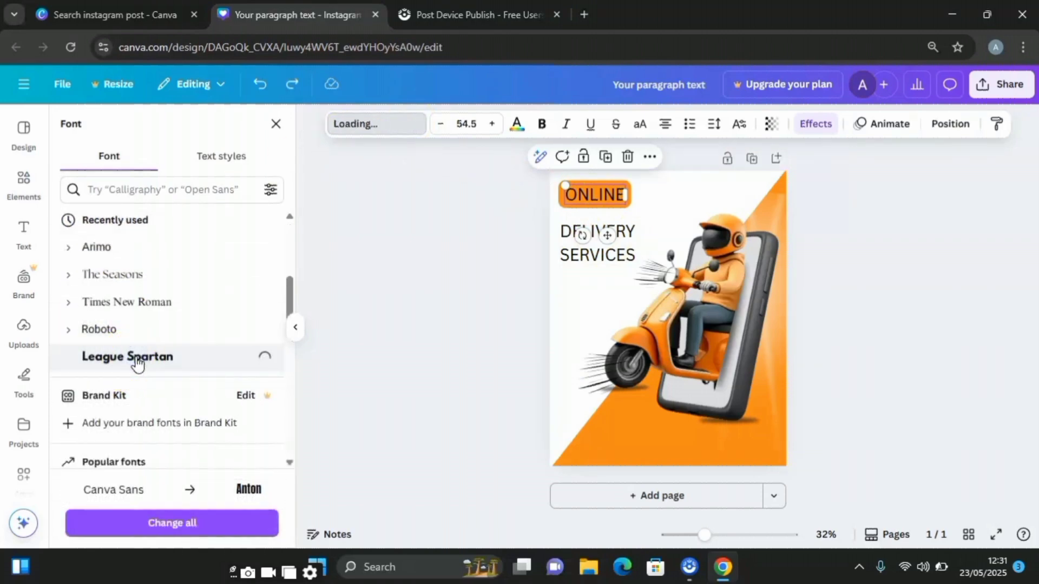
pyautogui.click(587, 233)
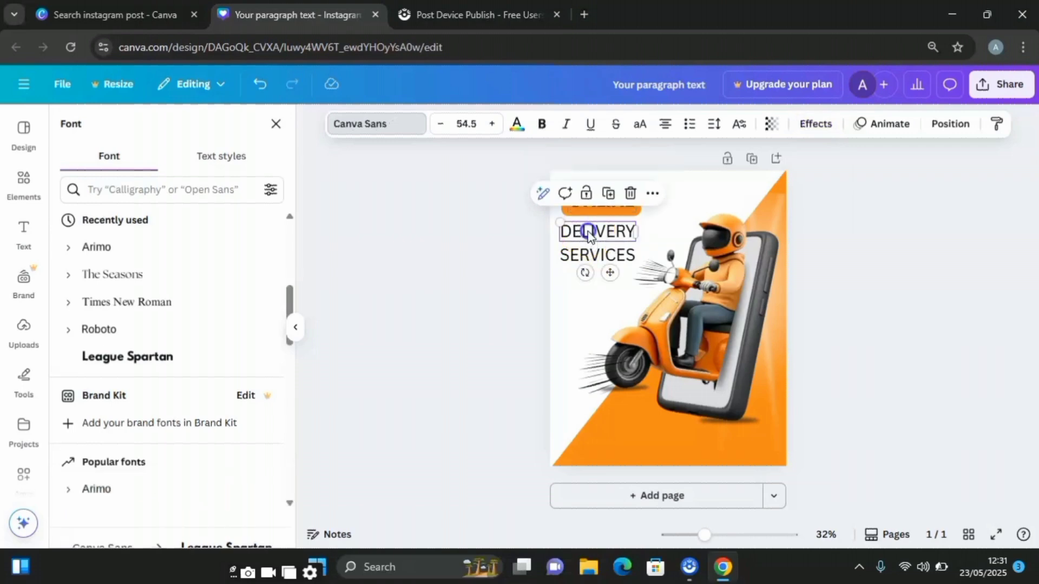
pyautogui.click(204, 184)
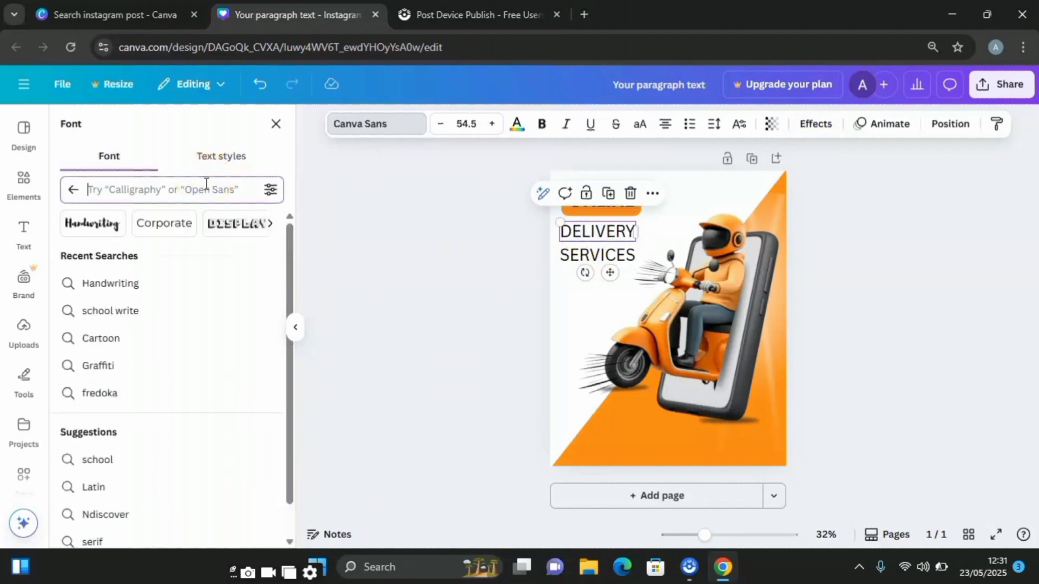
pyautogui.write('GILL SAN')
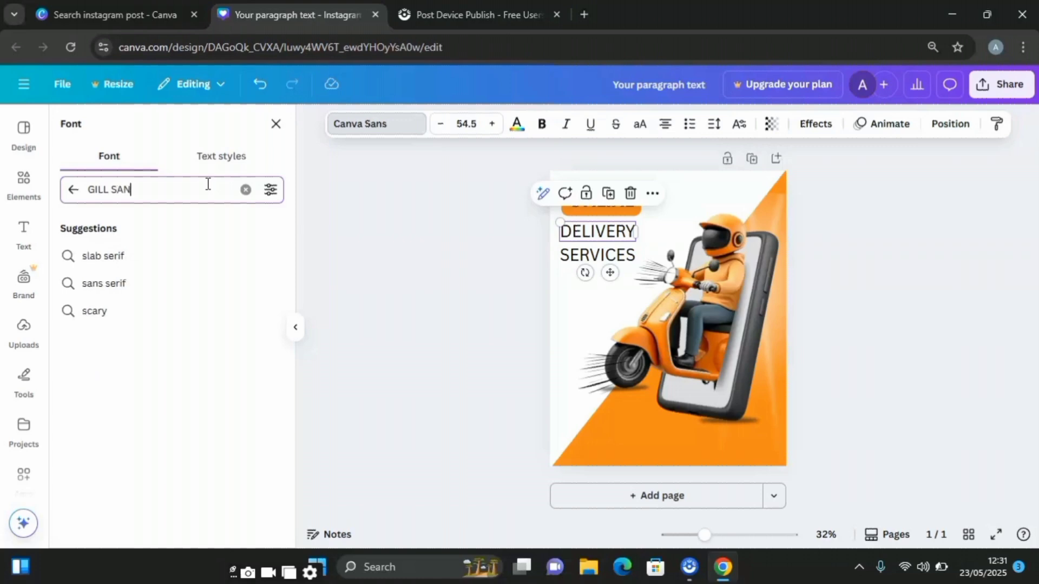
pyautogui.write('S DISPLAY')
pyautogui.press('Return')
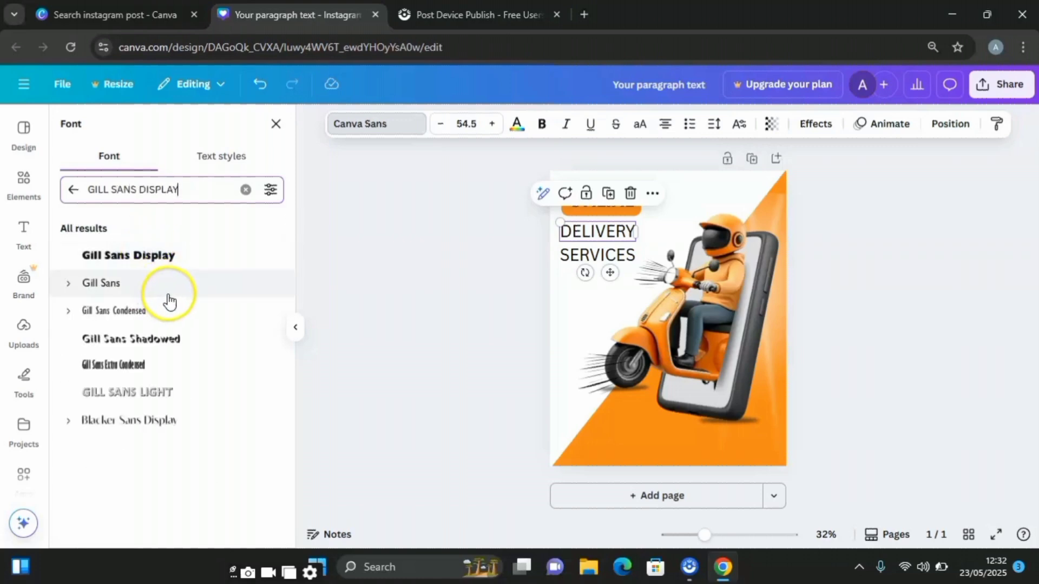
pyautogui.click(147, 263)
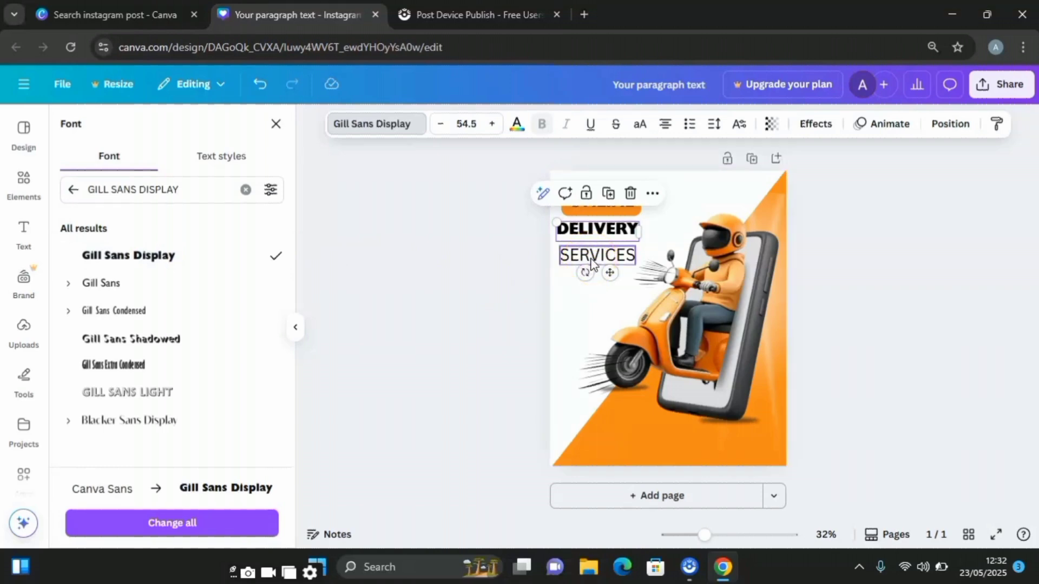
# - Copy the style of DELIVERY onto SERVICES and stack both words closely beneath ONLINE, aligned with its left text edge
pyautogui.click(1001, 129)
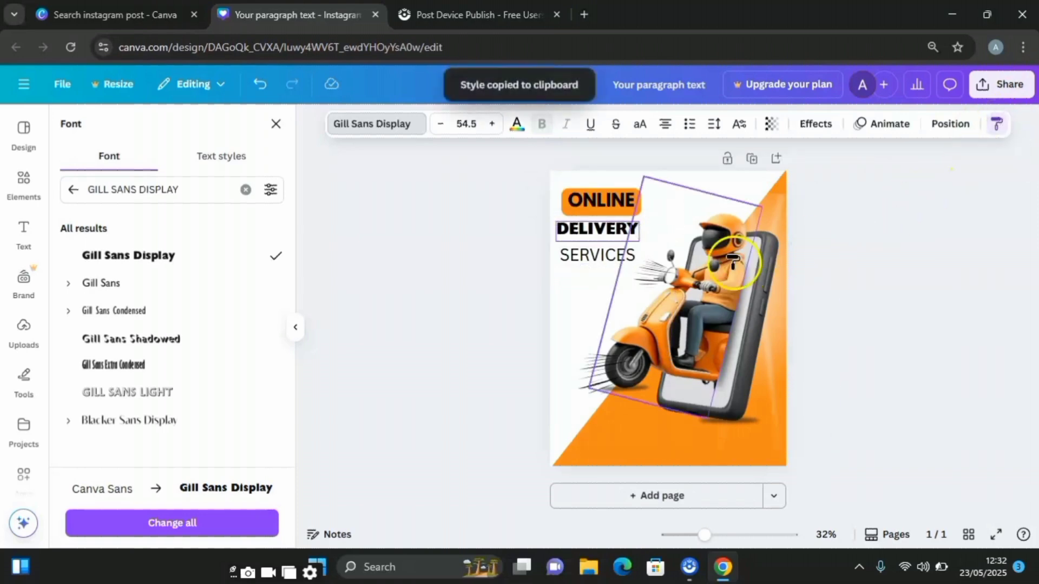
pyautogui.click(614, 257)
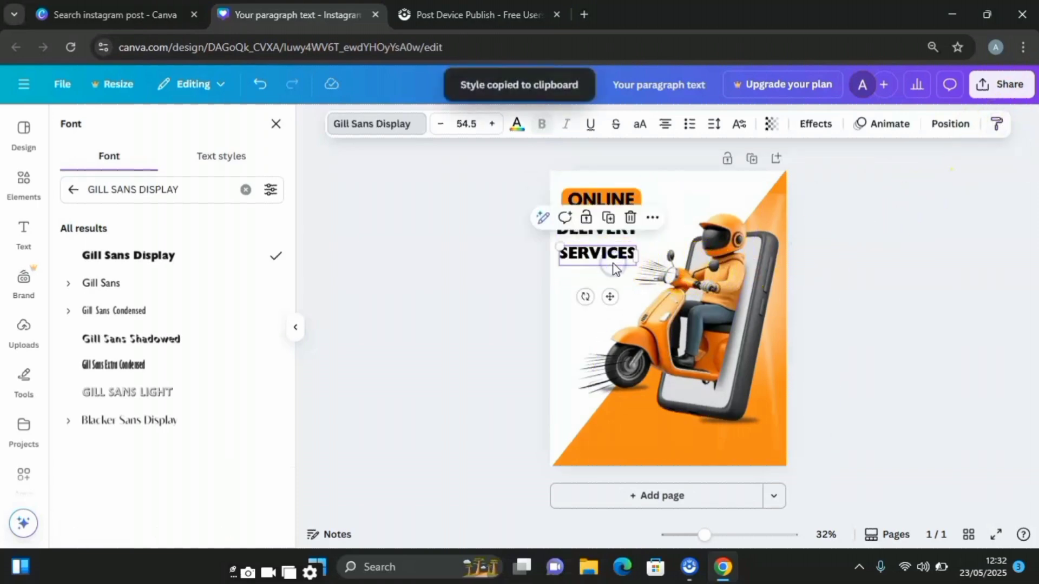
pyautogui.click(484, 269)
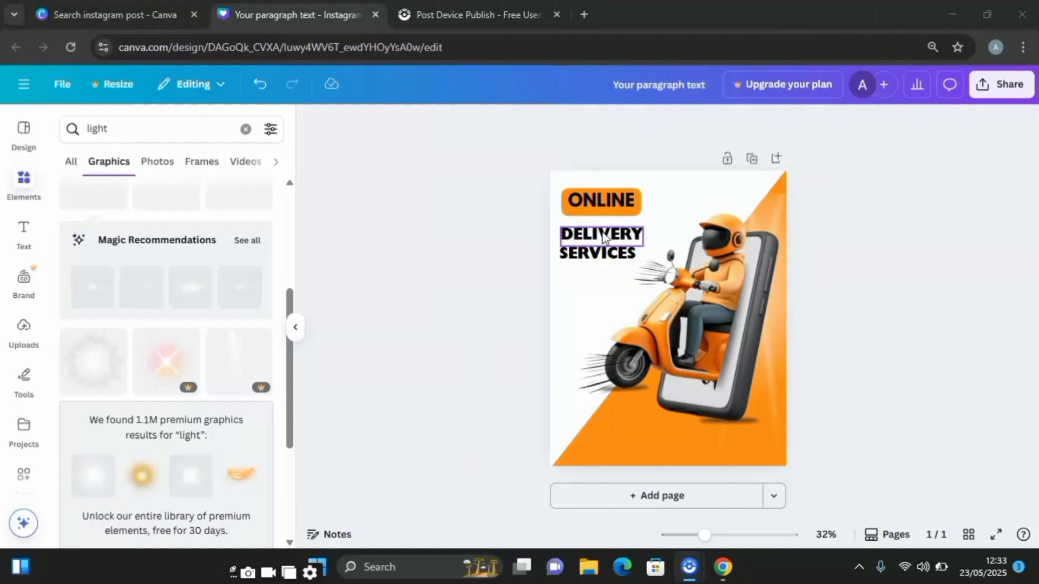
pyautogui.click(606, 229)
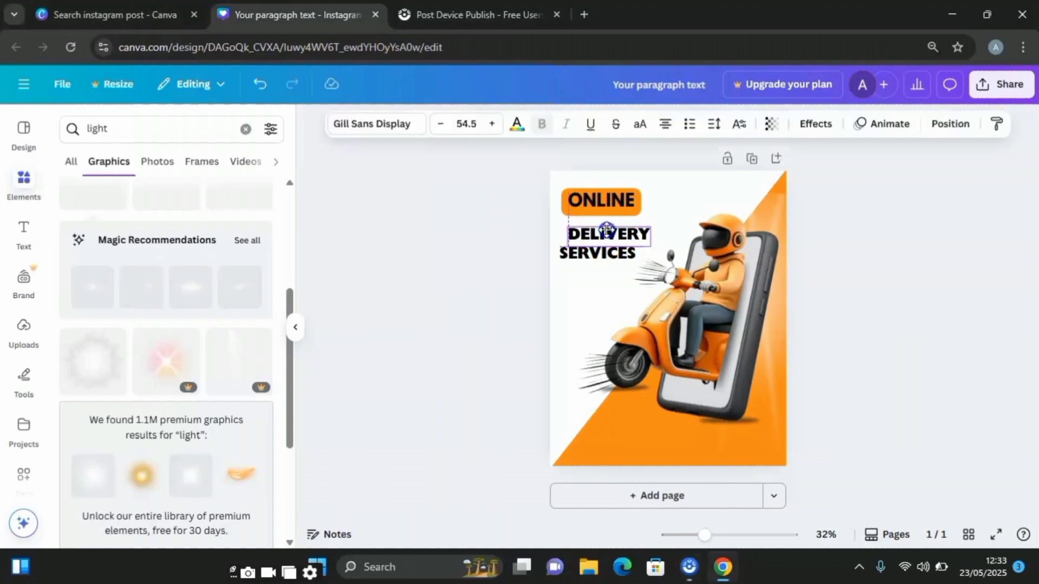
pyautogui.moveTo(607, 231); pyautogui.dragTo(602, 246)
pyautogui.click(606, 257)
# - Reduce the roundness of ONLINE's background effect to about 24 and tighten its spread around the word
pyautogui.click(595, 202)
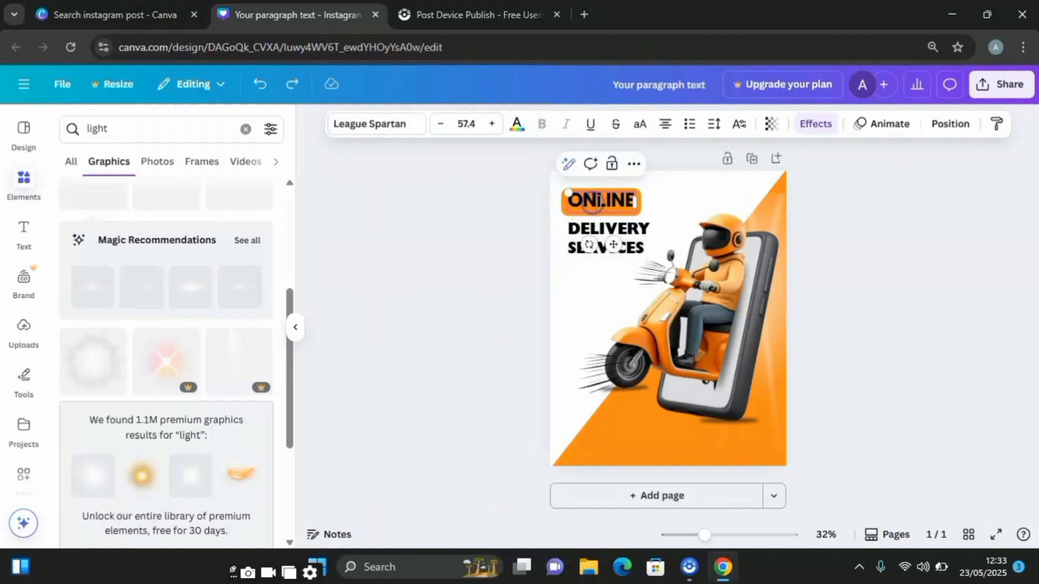
pyautogui.click(817, 124)
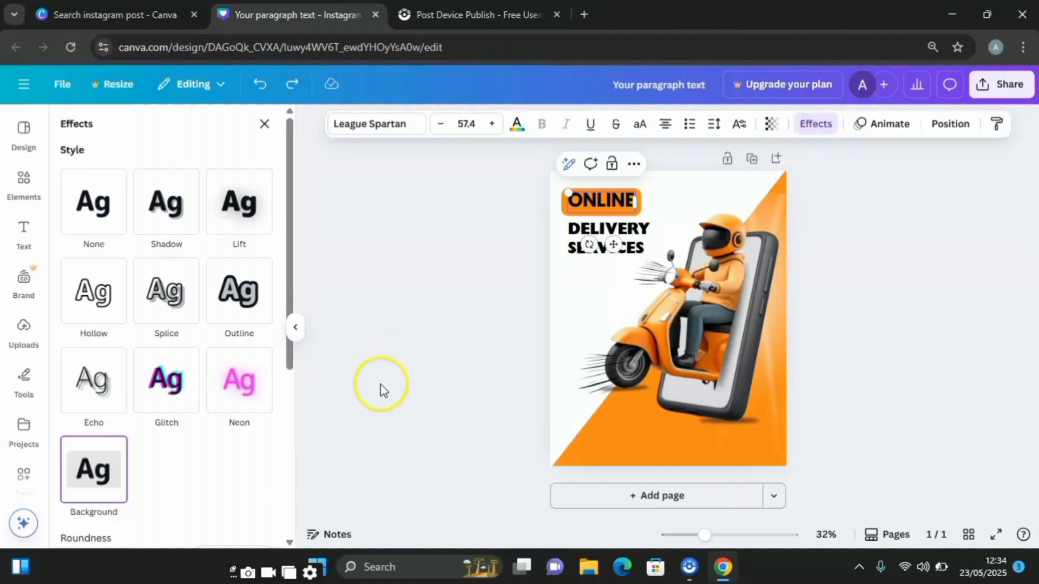
pyautogui.scroll(-5, 109, 433)
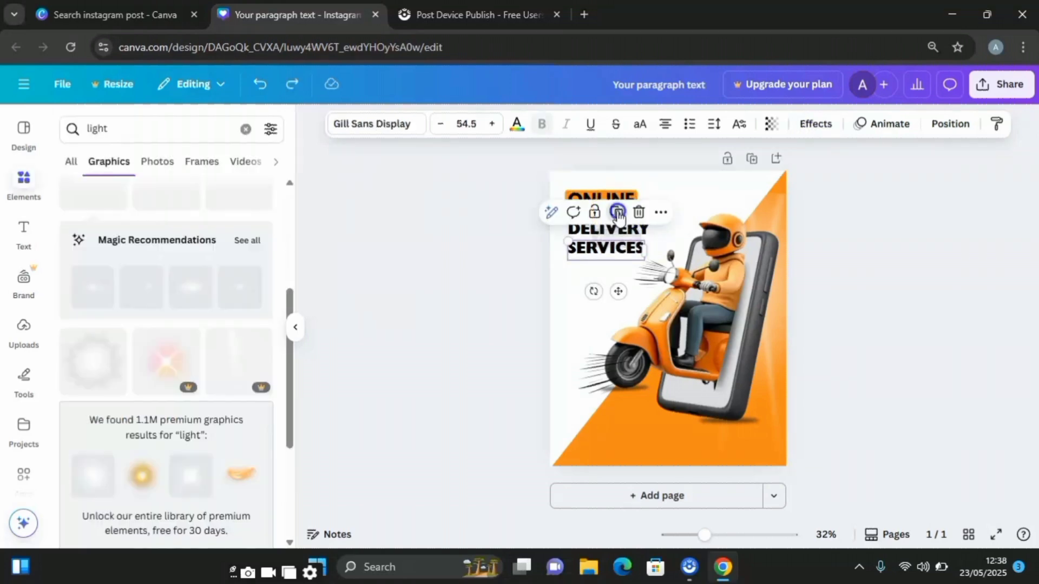
pyautogui.click(618, 213)
# - Duplicate the SERVICES text into the page's lower-right corner and change the copy's wording to "BOOK NOW"
pyautogui.moveTo(608, 251); pyautogui.dragTo(732, 449)
pyautogui.doubleClick(732, 449)
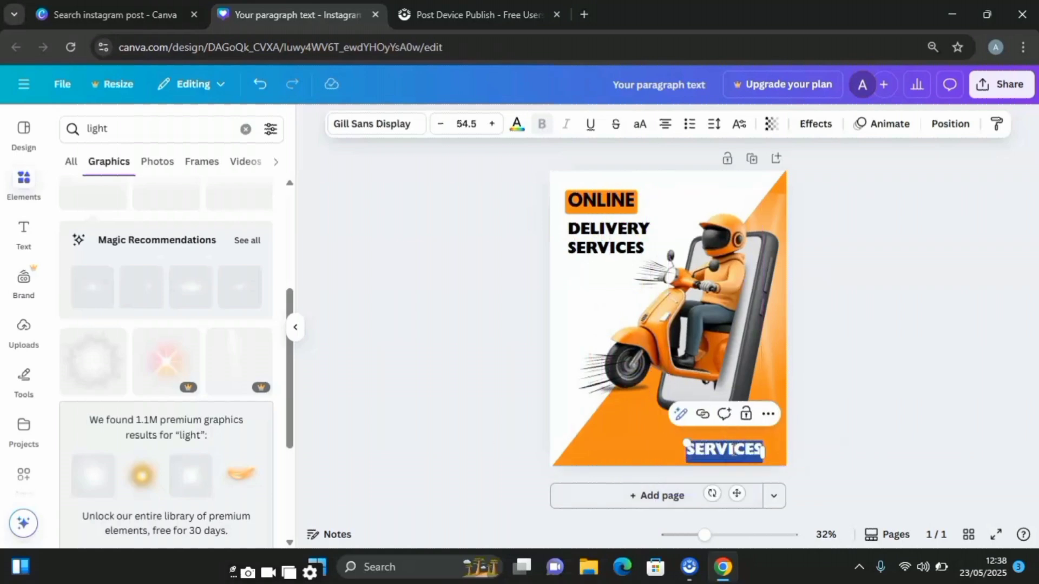
pyautogui.write('BO')
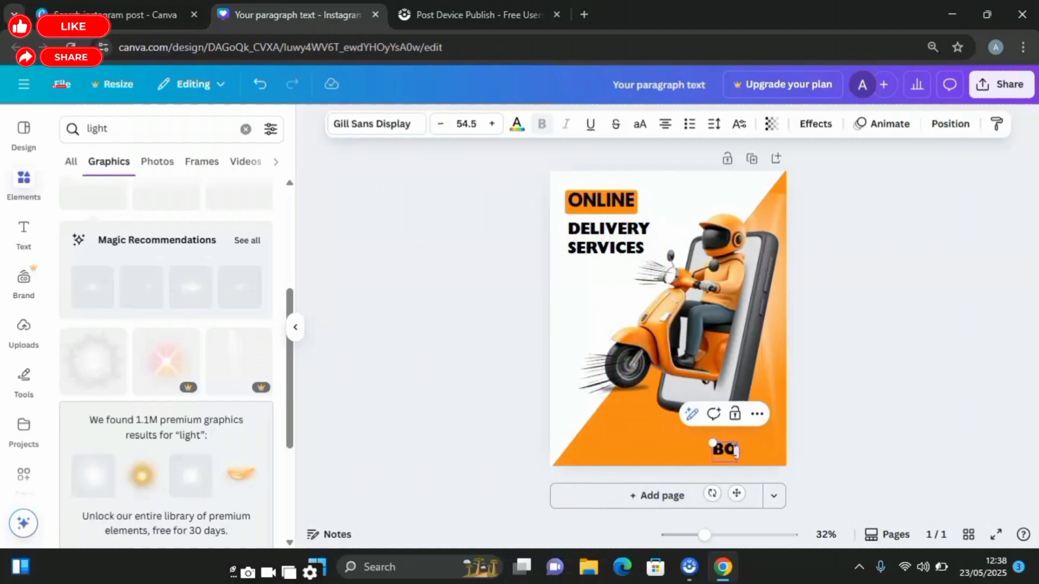
pyautogui.write('OK NOW')
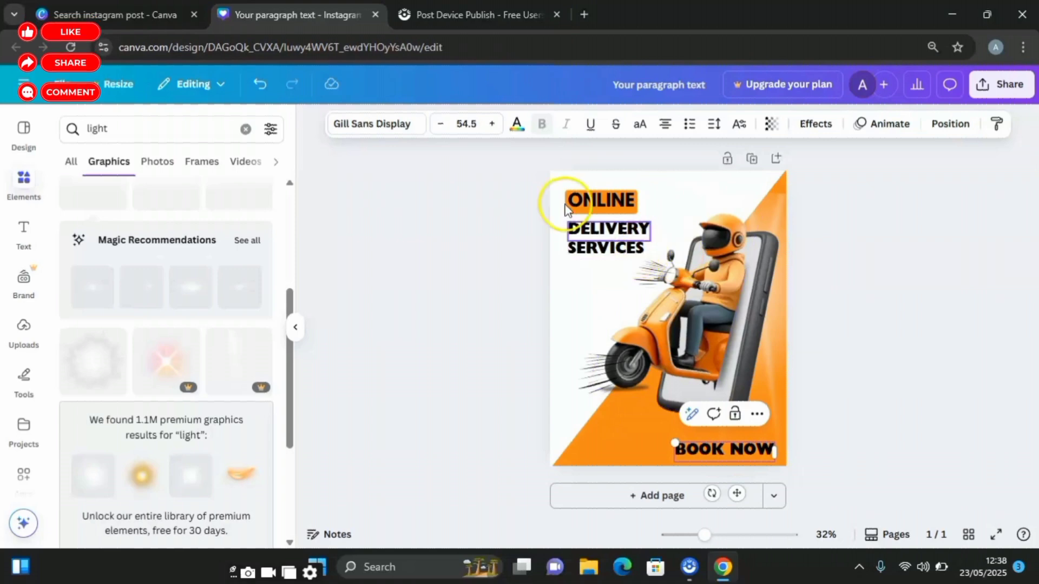
# - Set the BOOK NOW text's font to Canva Sans and shrink it to font size 31.3 in the page's lower-right corner
pyautogui.click(407, 129)
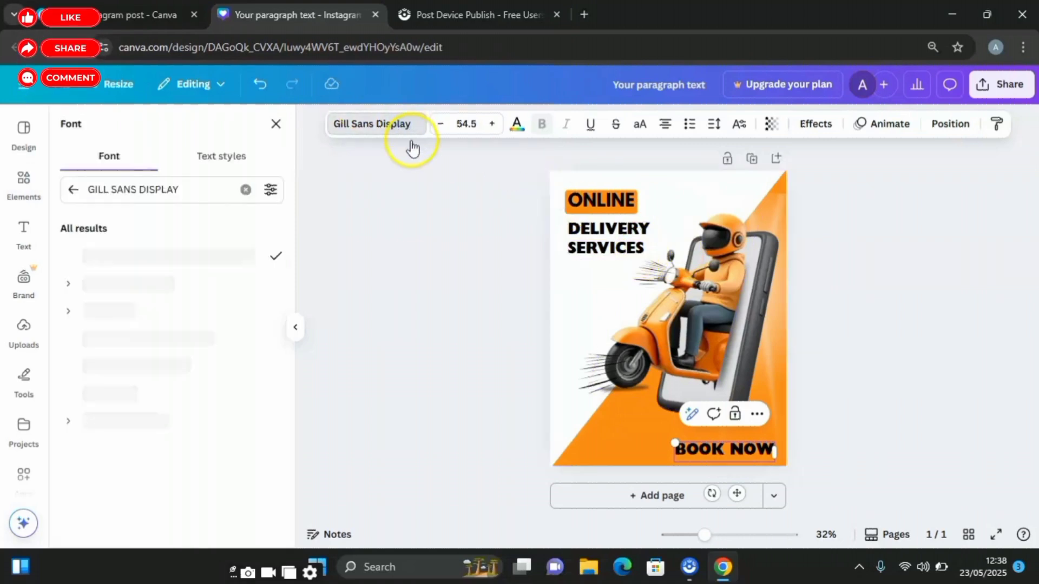
pyautogui.click(196, 194)
pyautogui.write('C')
pyautogui.press('BackSpace')
pyautogui.write('SAN')
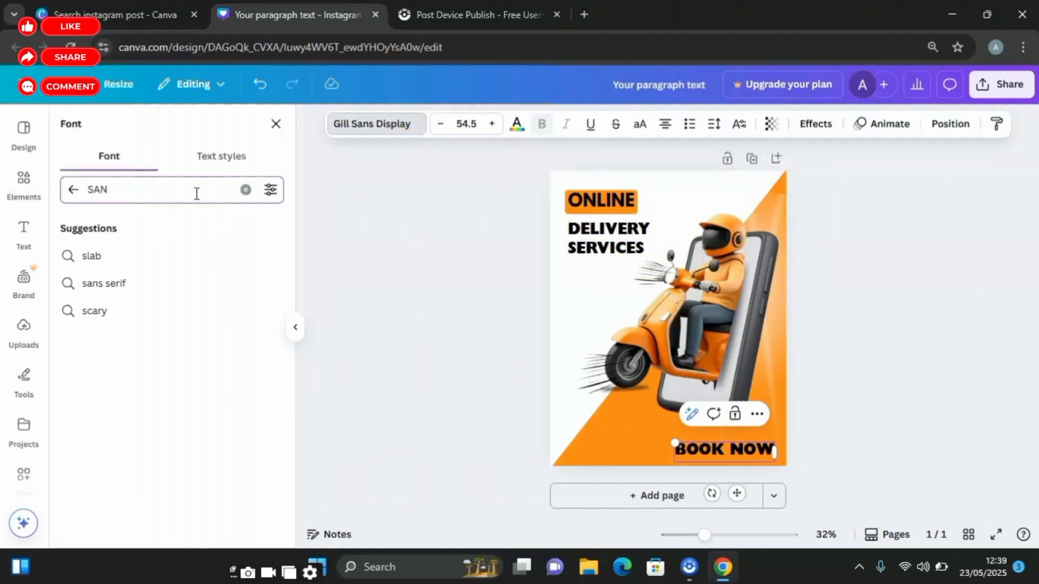
pyautogui.click(133, 309)
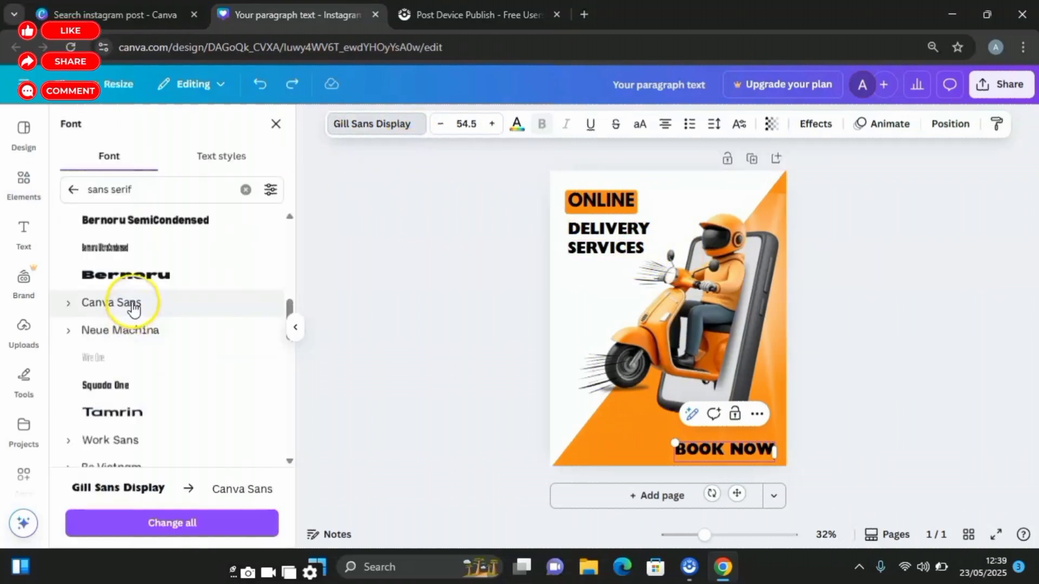
pyautogui.click(133, 309)
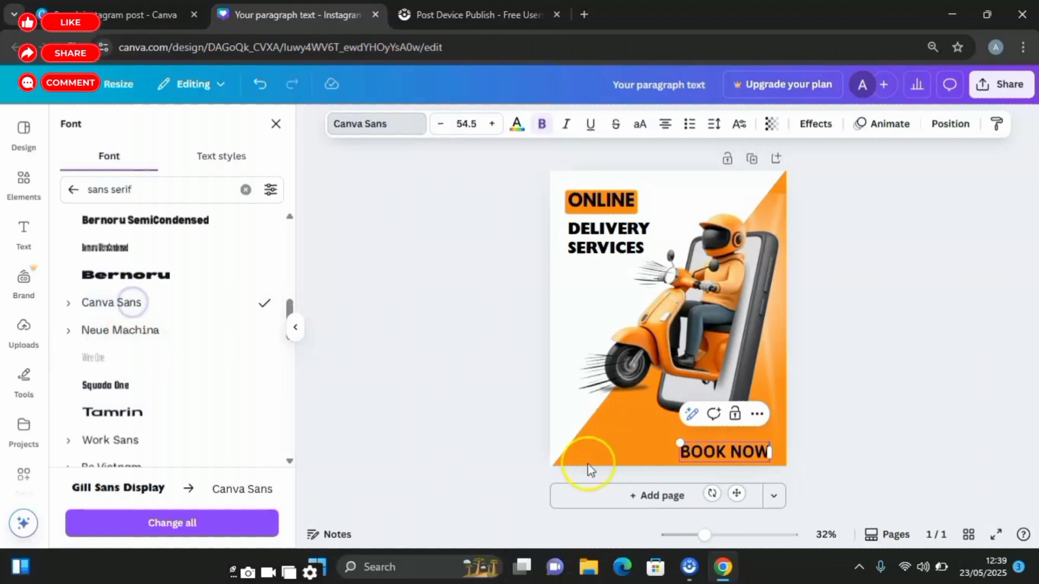
pyautogui.moveTo(679, 443); pyautogui.dragTo(713, 451)
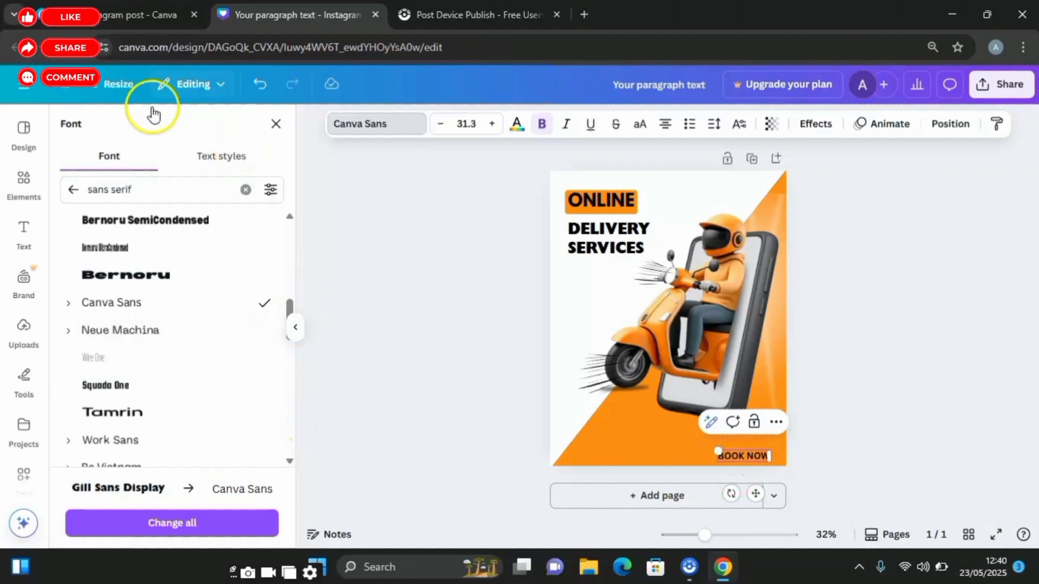
# - Add a rounded square shape behind BOOK NOW, flattened into a pill-shaped button around the text, and fill it white
pyautogui.click(31, 196)
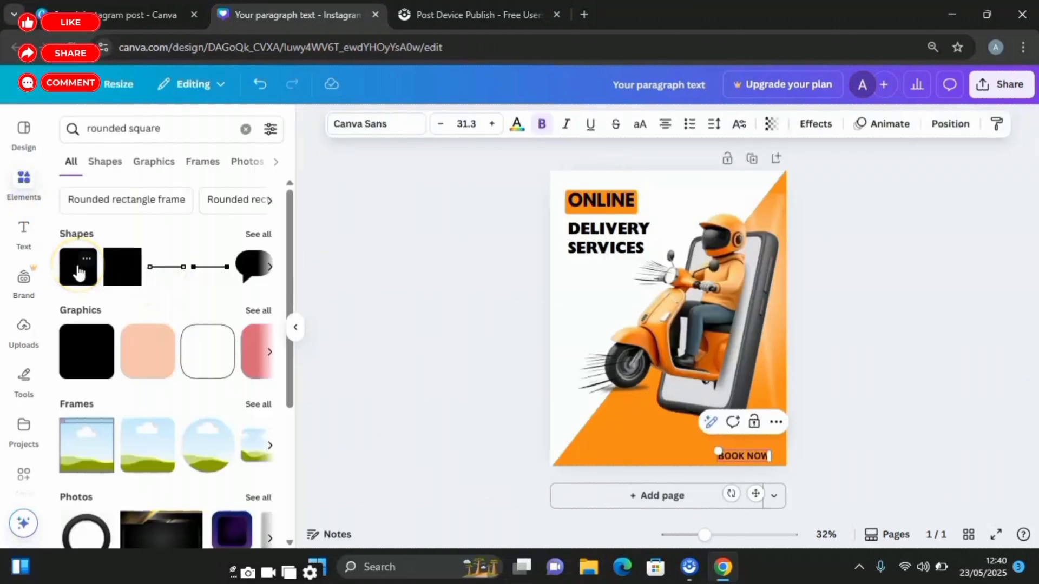
pyautogui.click(78, 271)
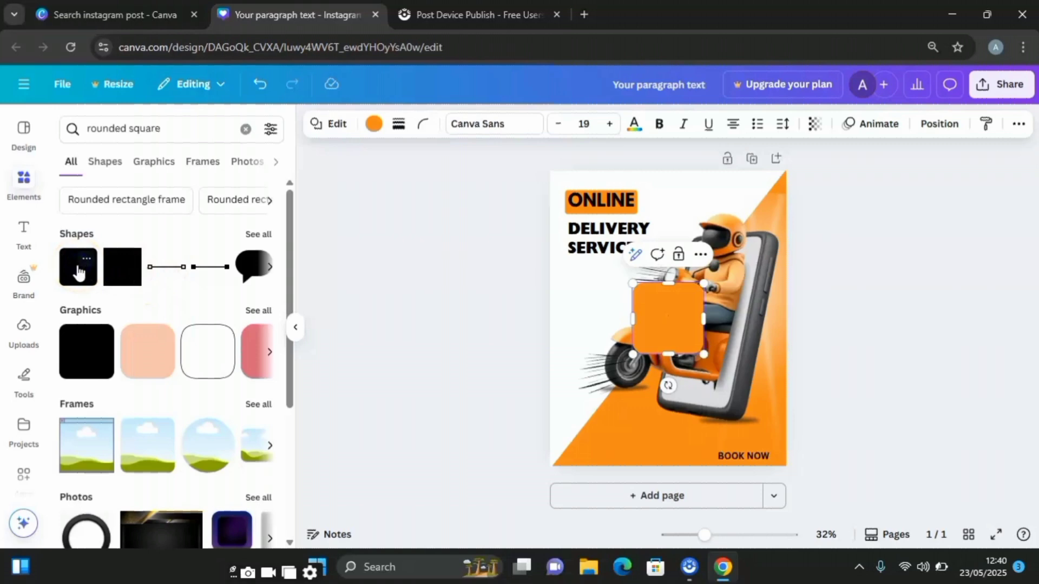
pyautogui.moveTo(669, 284); pyautogui.dragTo(743, 450)
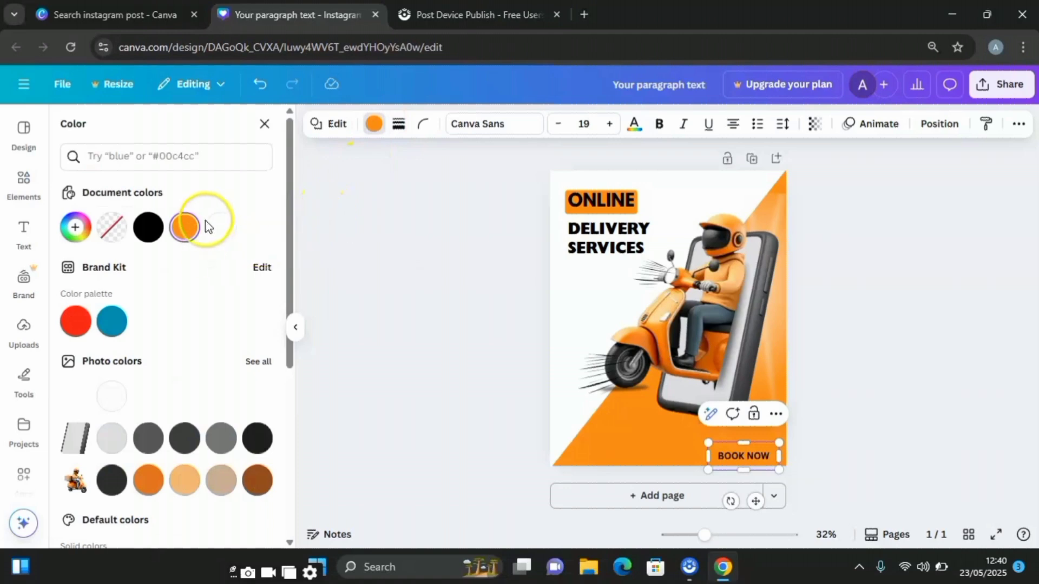
pyautogui.click(220, 227)
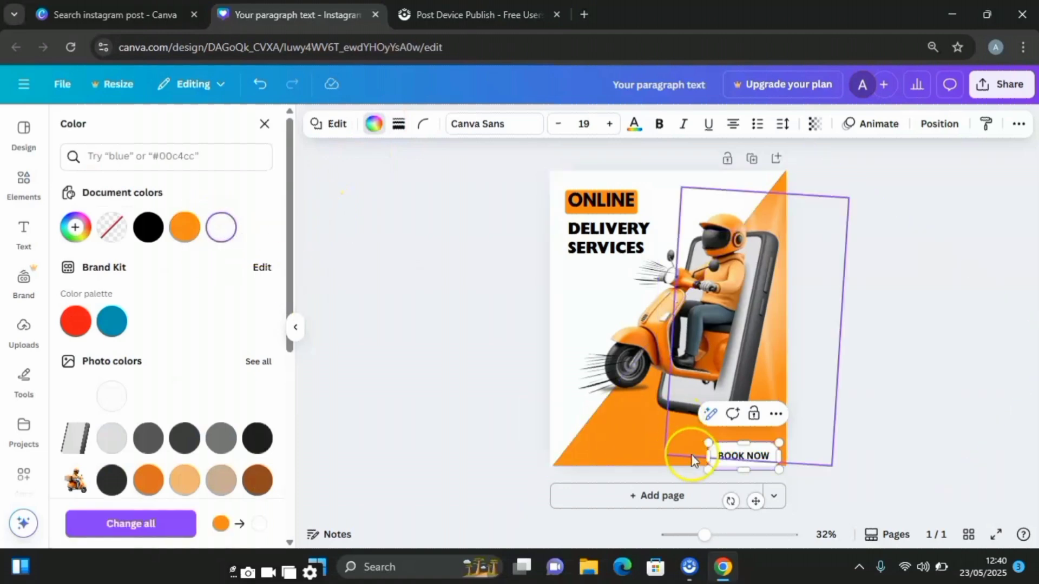
pyautogui.moveTo(746, 471); pyautogui.dragTo(749, 441)
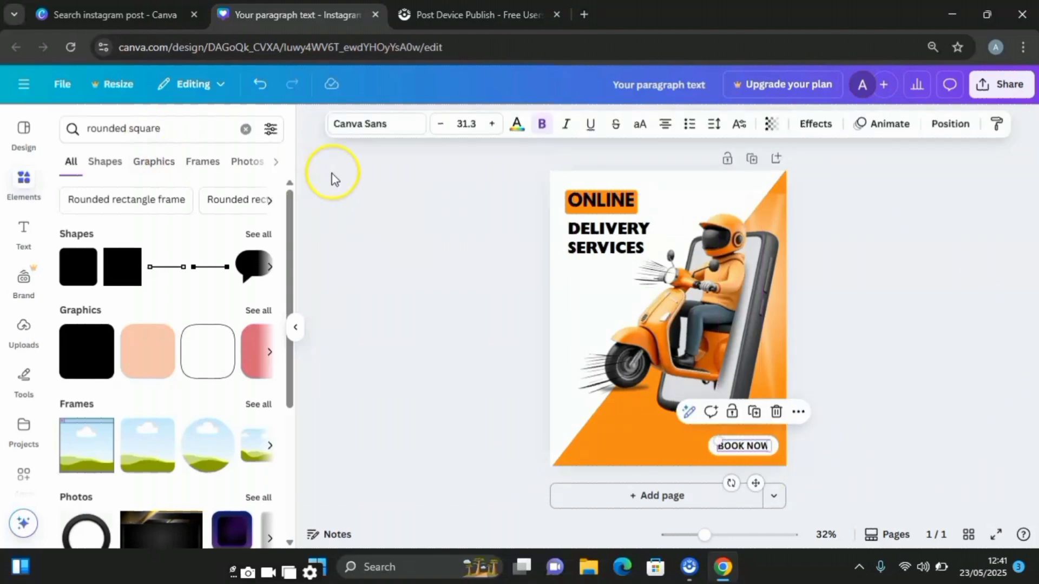
# - Color the BOOK NOW text dark orange-brown (#A14F00), starting from the document's orange
pyautogui.click(516, 128)
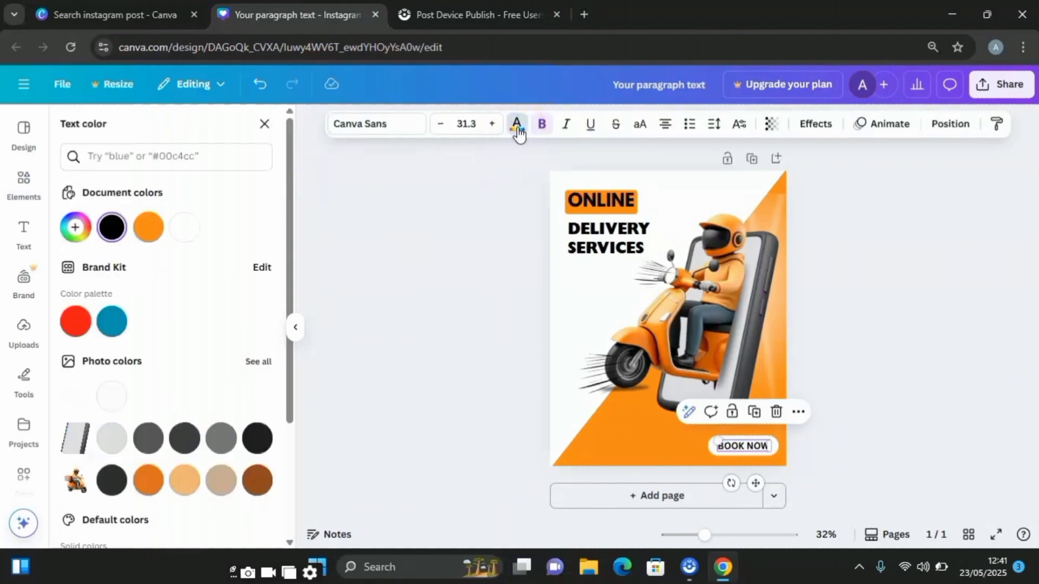
pyautogui.click(148, 227)
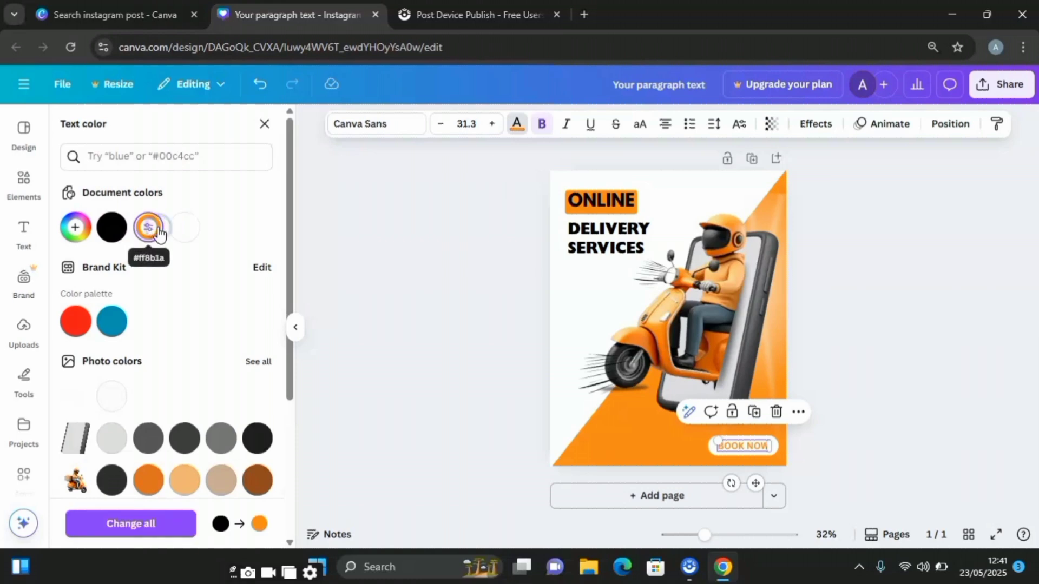
pyautogui.click(77, 228)
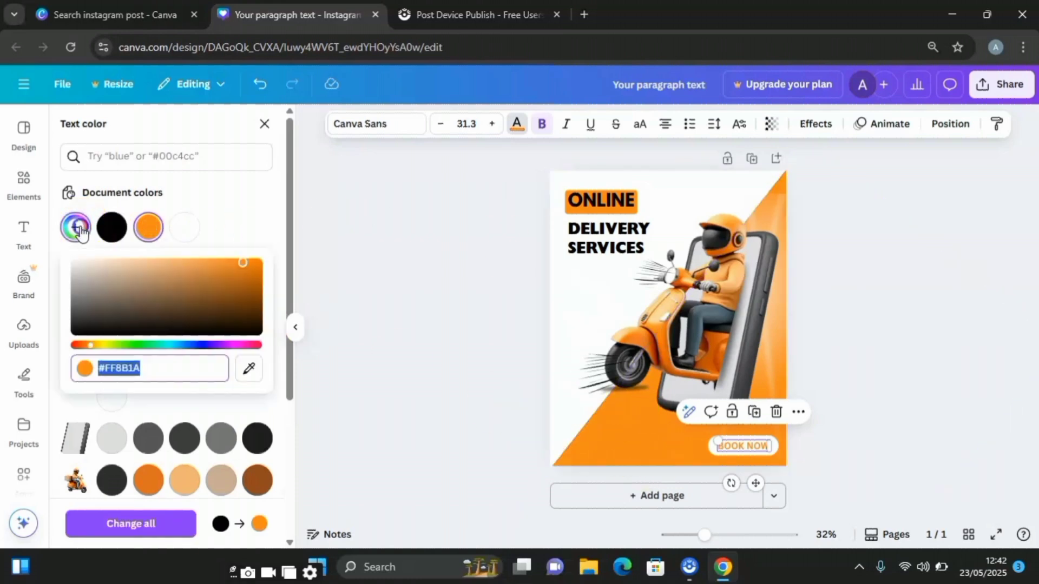
pyautogui.click(249, 271)
pyautogui.moveTo(243, 263); pyautogui.dragTo(256, 282)
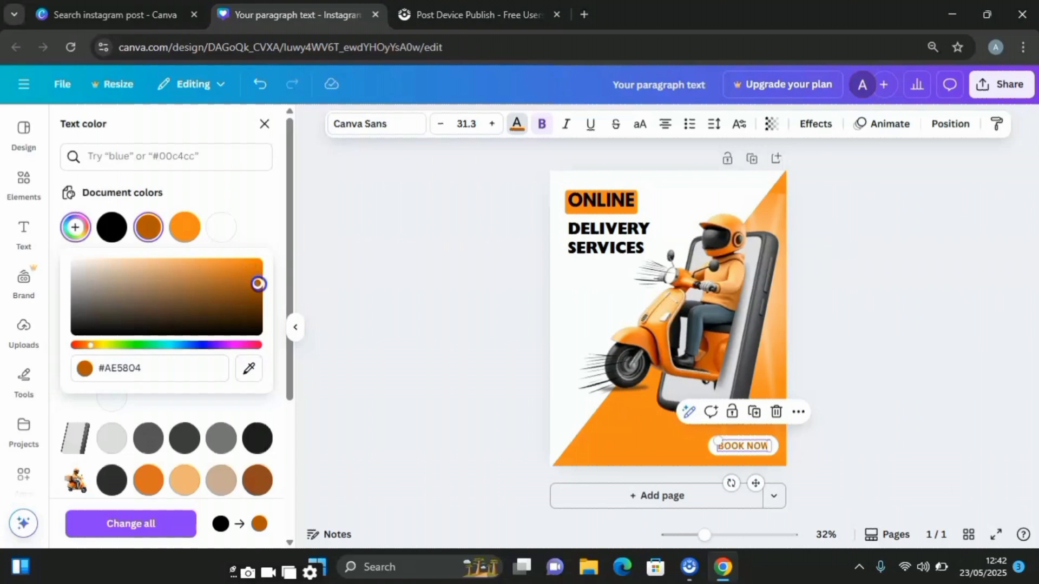
pyautogui.moveTo(268, 276); pyautogui.dragTo(268, 287)
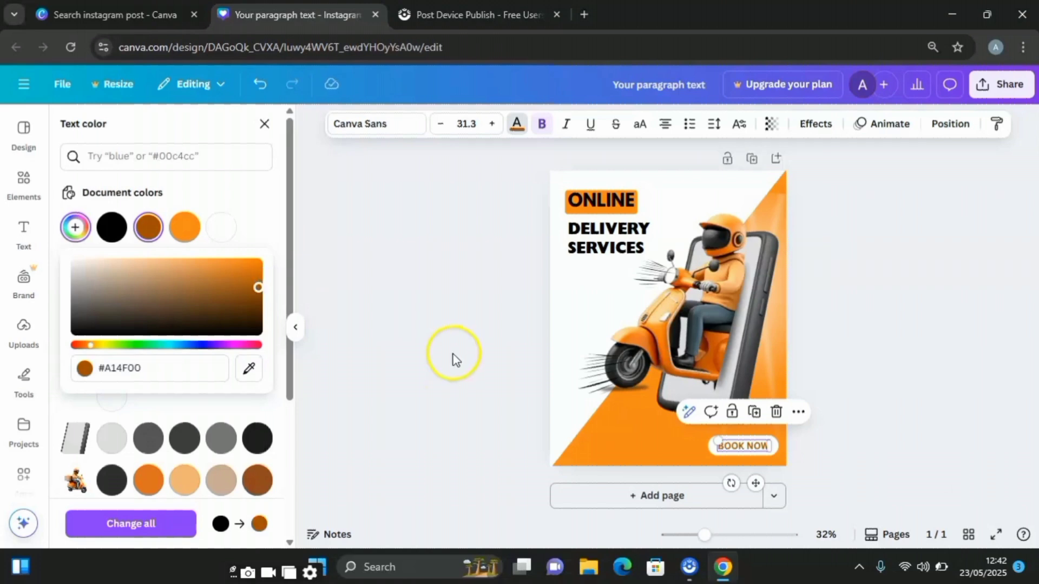
pyautogui.click(455, 406)
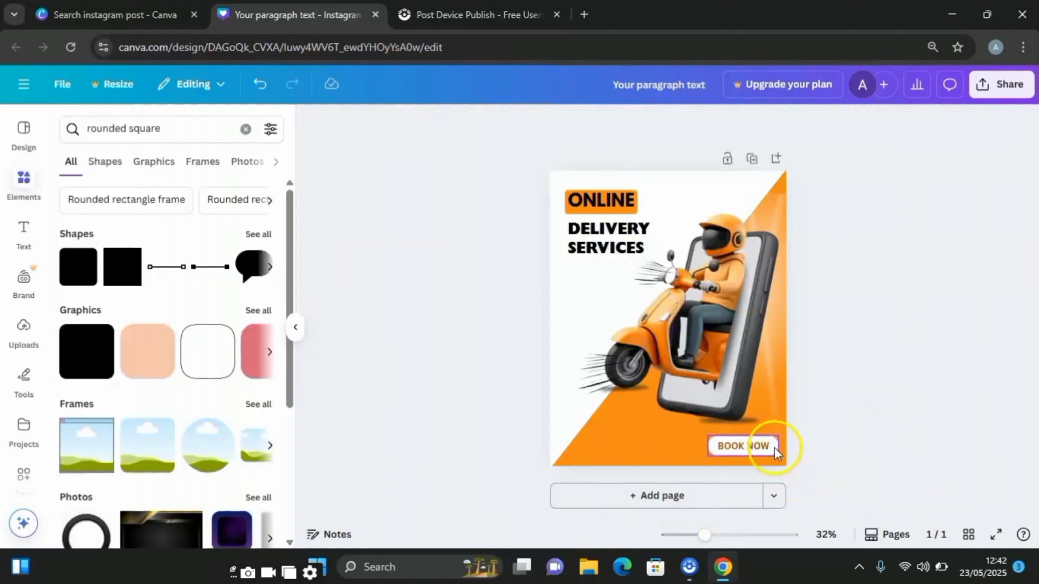
# - Change the fill of the button shape behind BOOK NOW to black (#000000)
pyautogui.click(774, 447)
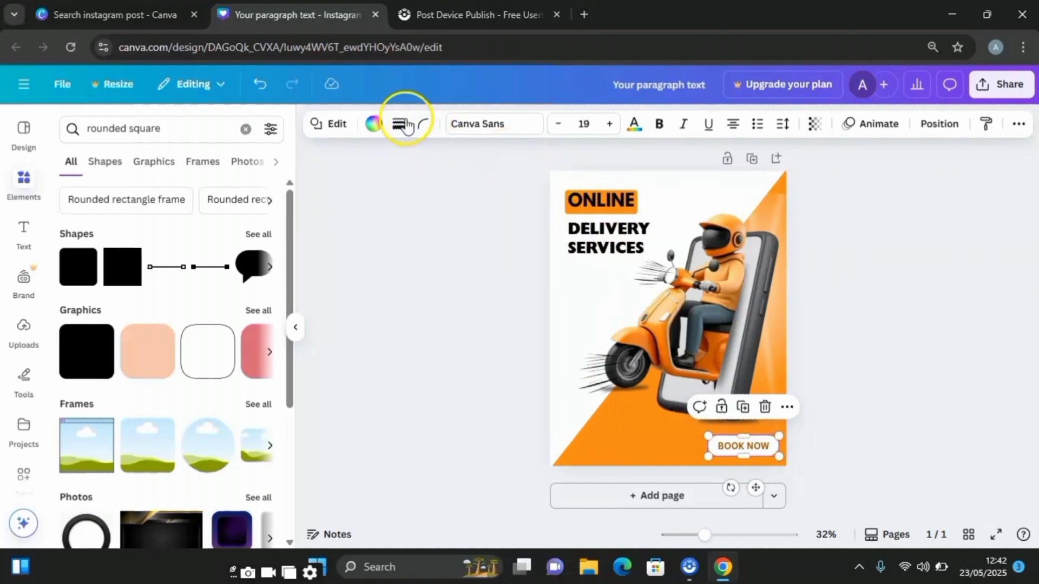
pyautogui.click(373, 123)
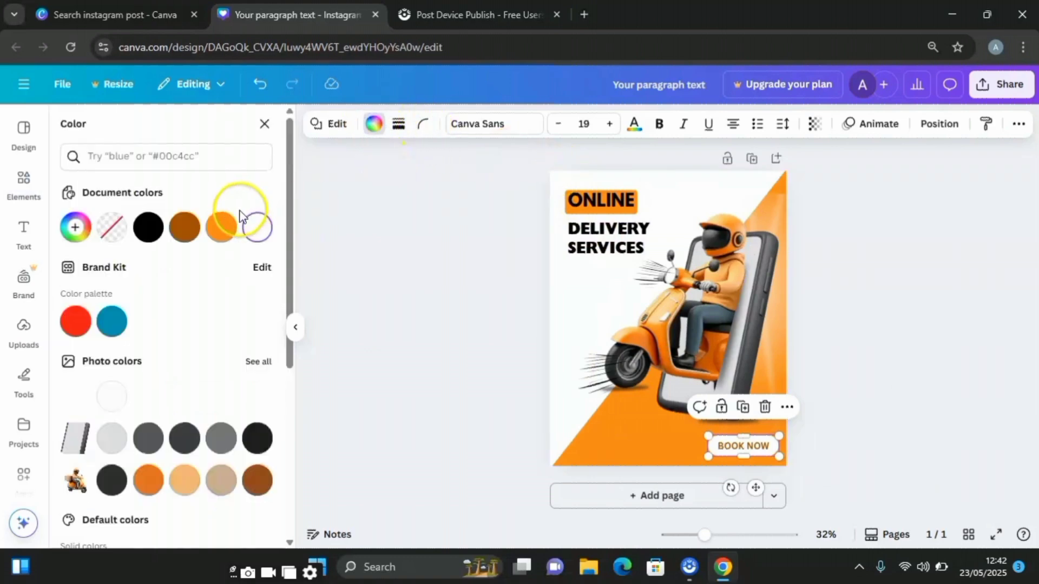
pyautogui.click(148, 227)
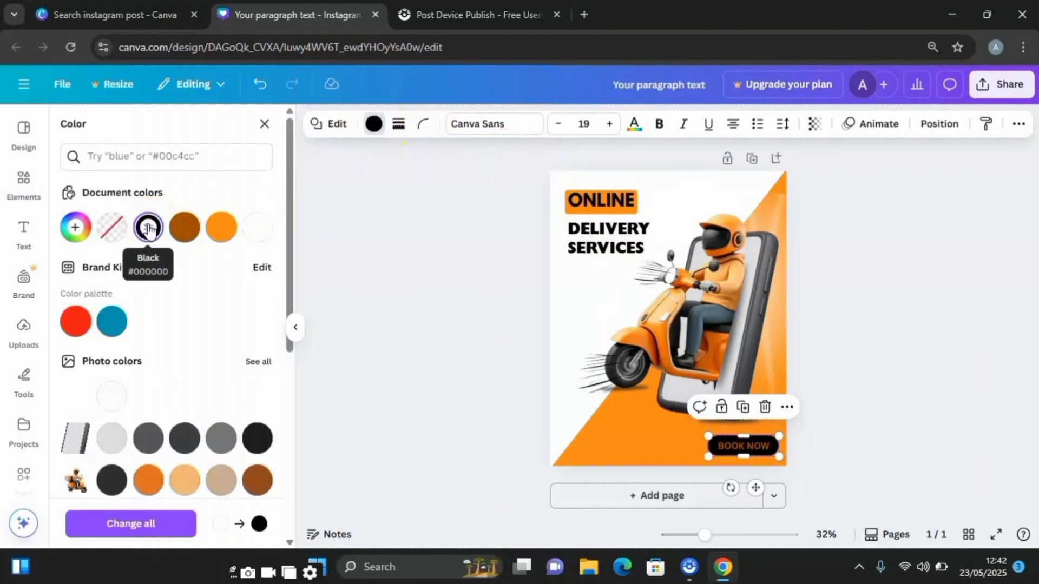
# - Color the BOOK NOW text white using the document's white
pyautogui.doubleClick(732, 446)
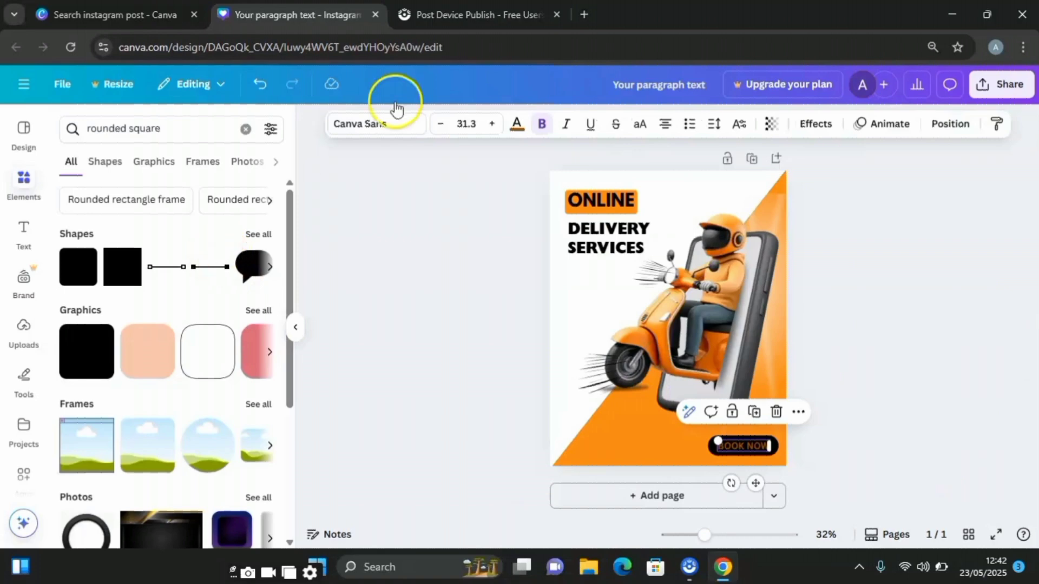
pyautogui.click(517, 123)
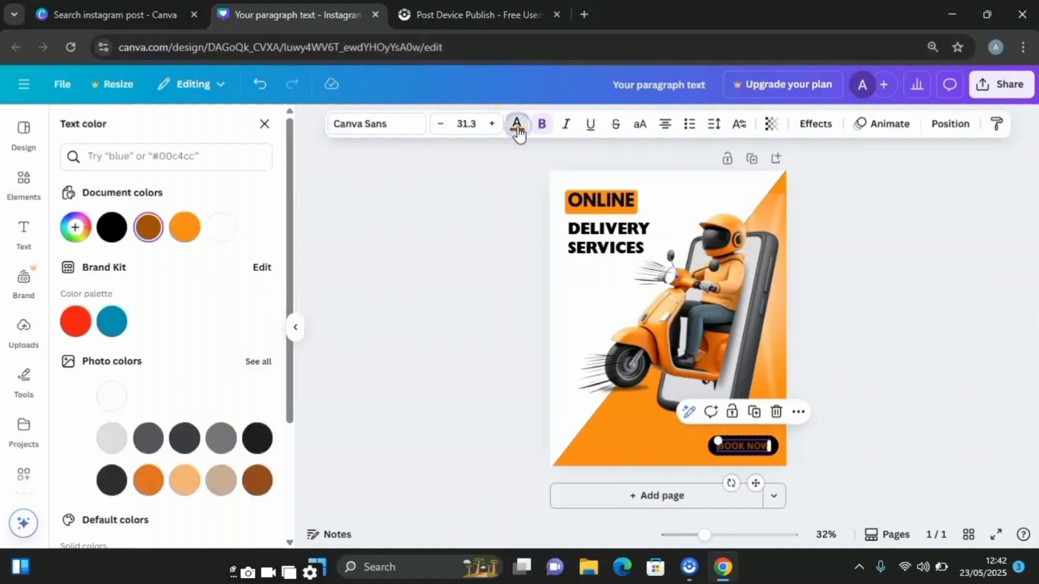
pyautogui.click(220, 227)
pyautogui.click(388, 255)
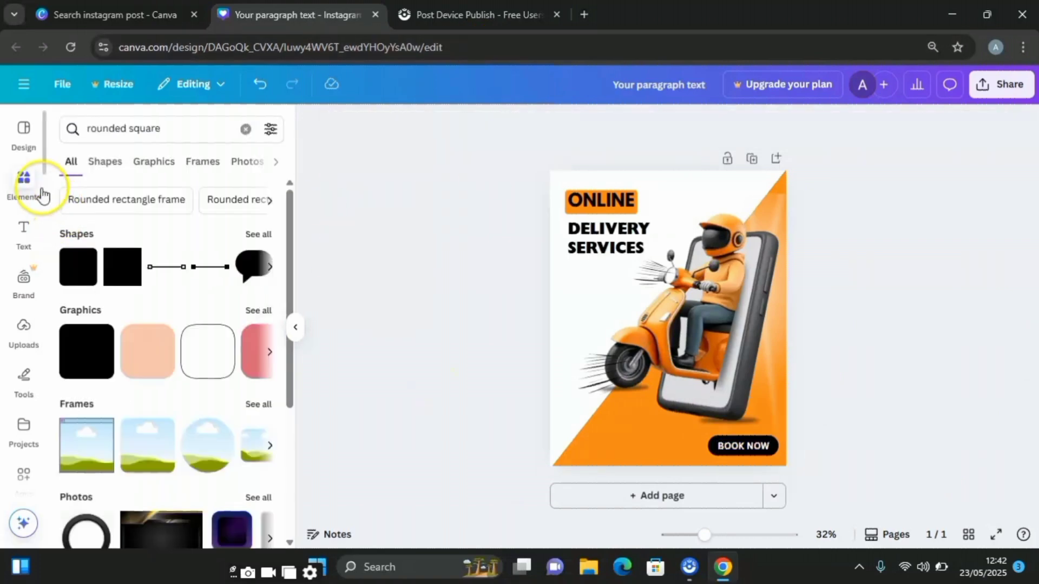
# - Search the elements for "DISPATCH RIDER" and limit the results to graphics
pyautogui.moveTo(177, 130); pyautogui.dragTo(87, 125)
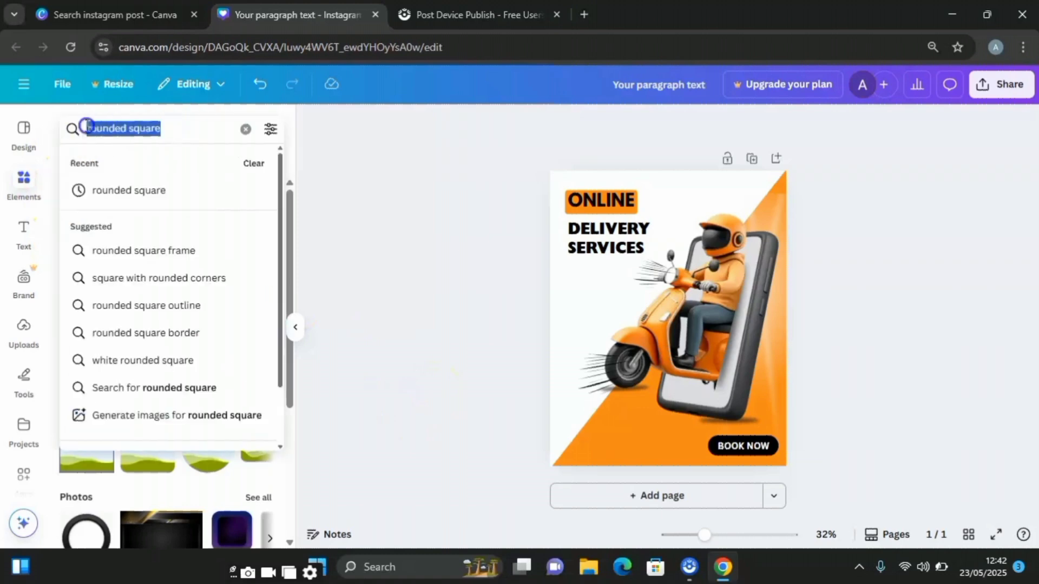
pyautogui.write('DISPATCH RIDER')
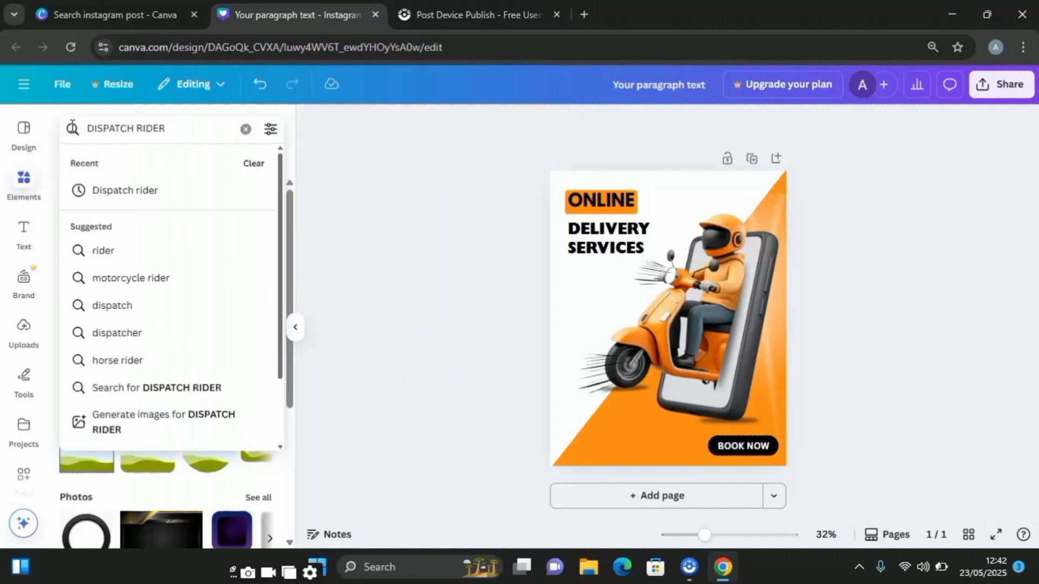
pyautogui.press('Return')
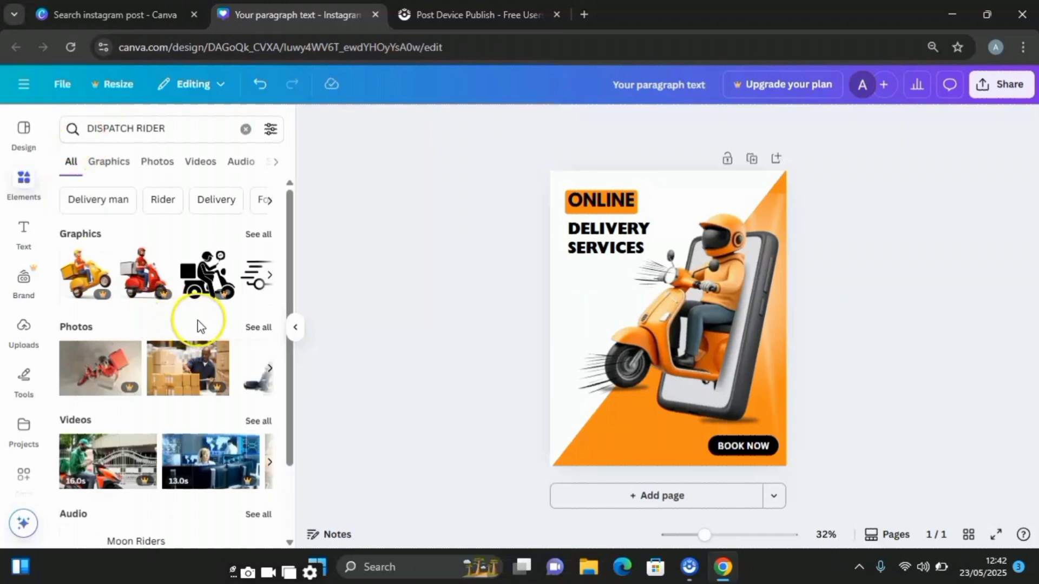
pyautogui.click(110, 161)
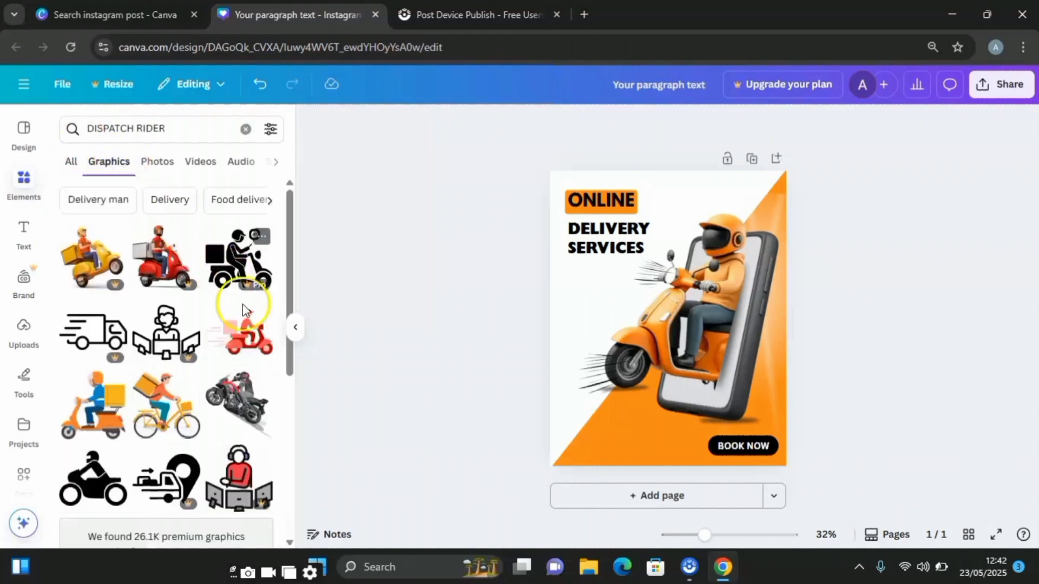
# - Add the red delivery scooter rider graphic with the pink box and shrink it into the page's lower-left corner
pyautogui.click(257, 342)
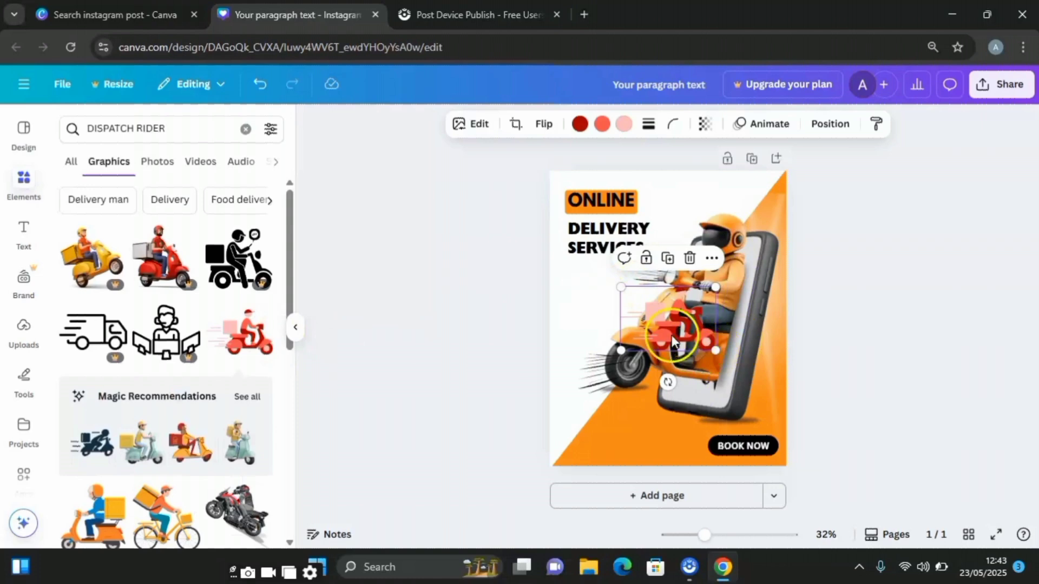
pyautogui.moveTo(678, 325); pyautogui.dragTo(599, 433)
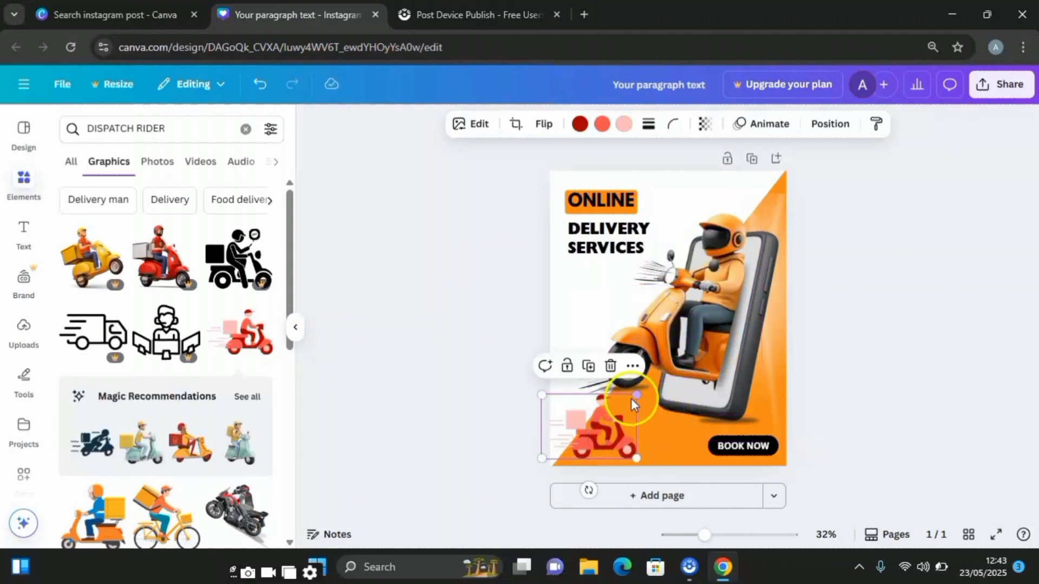
pyautogui.moveTo(636, 395); pyautogui.dragTo(578, 442)
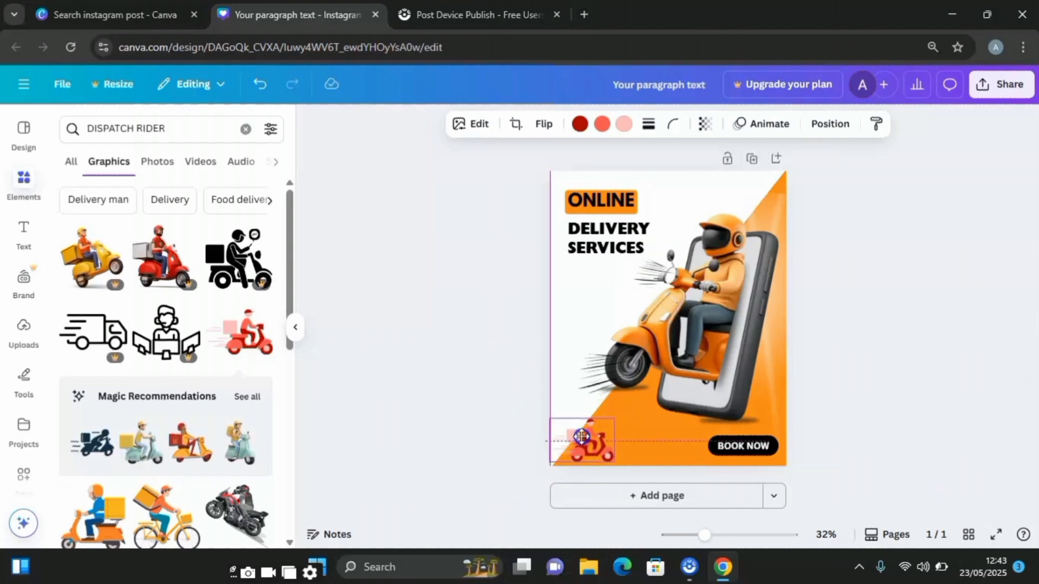
# - Apply the Mono duotone effect to the small scooter rider graphic
pyautogui.click(482, 127)
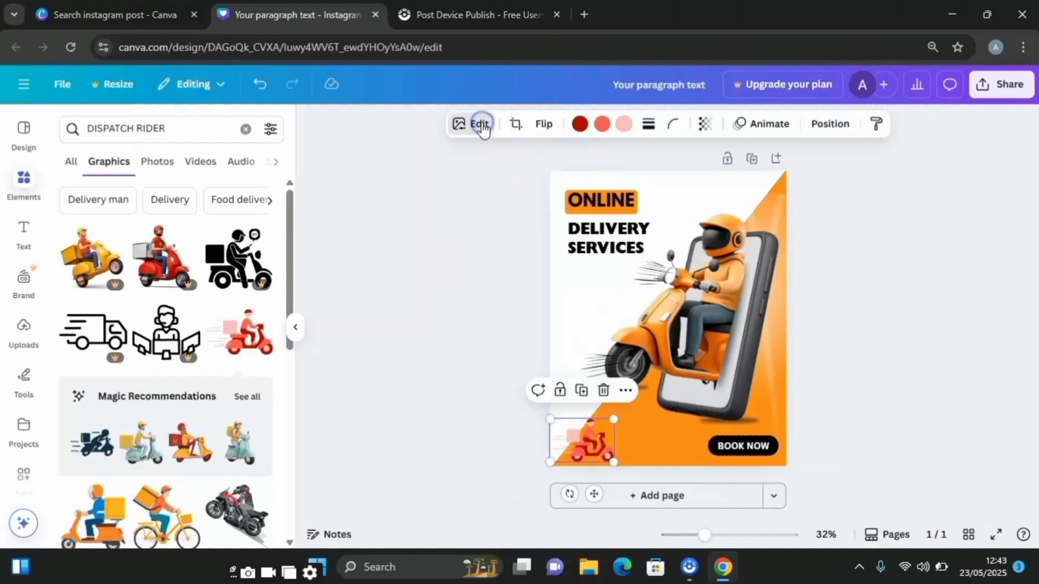
pyautogui.scroll(-3, 183, 487)
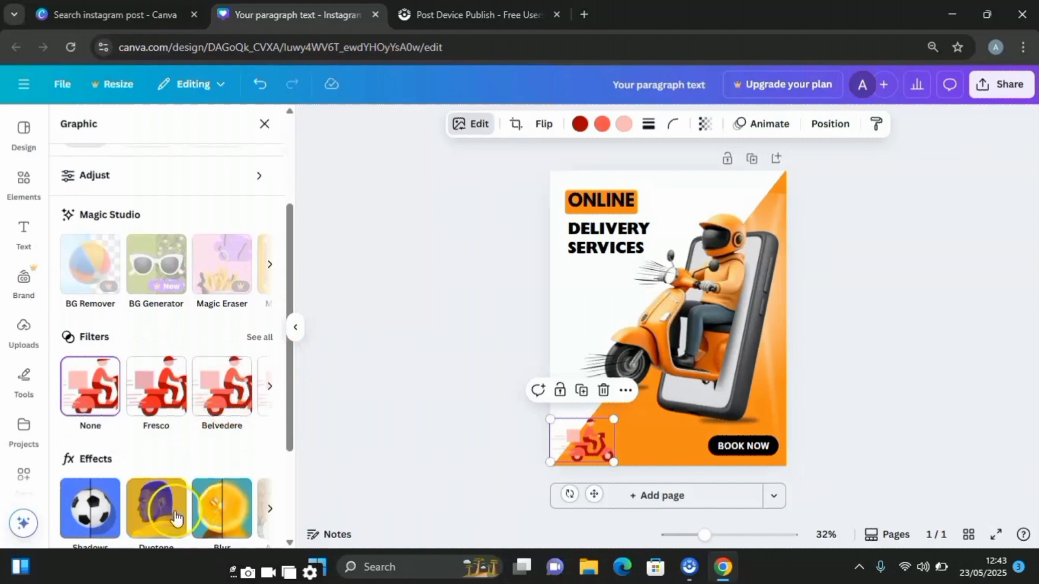
pyautogui.click(160, 508)
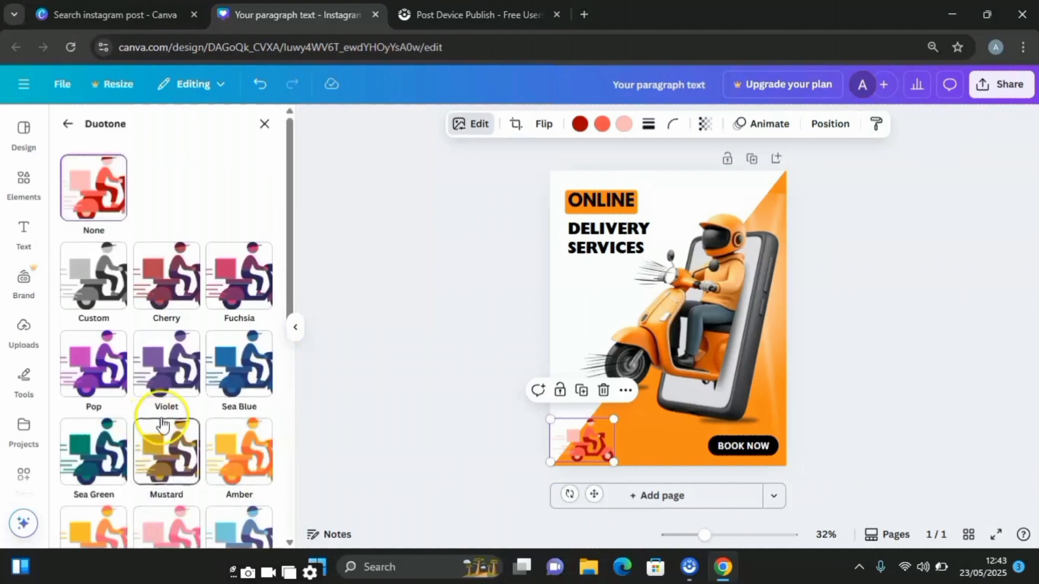
pyautogui.scroll(-5, 108, 487)
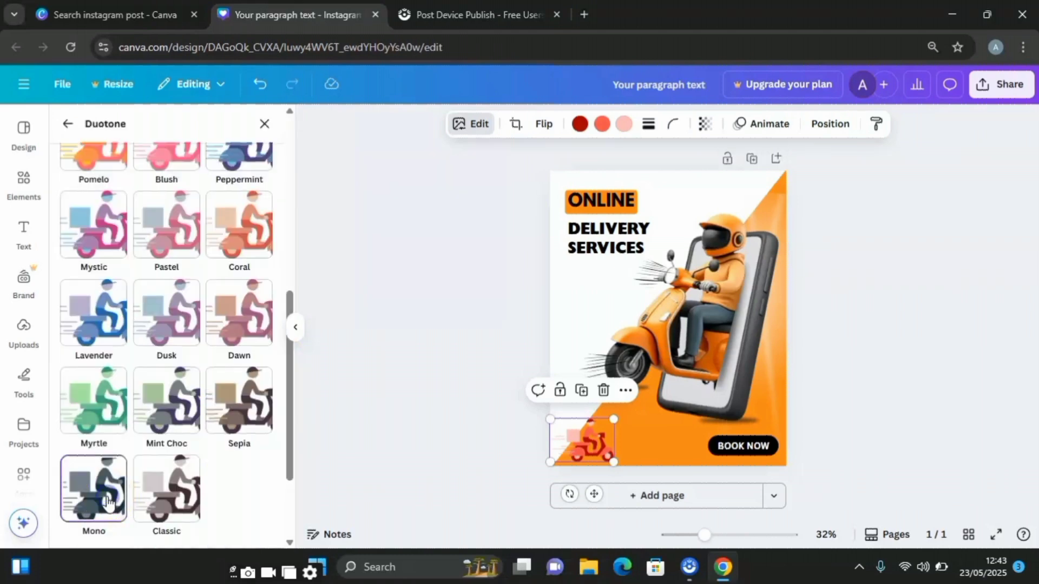
pyautogui.click(106, 490)
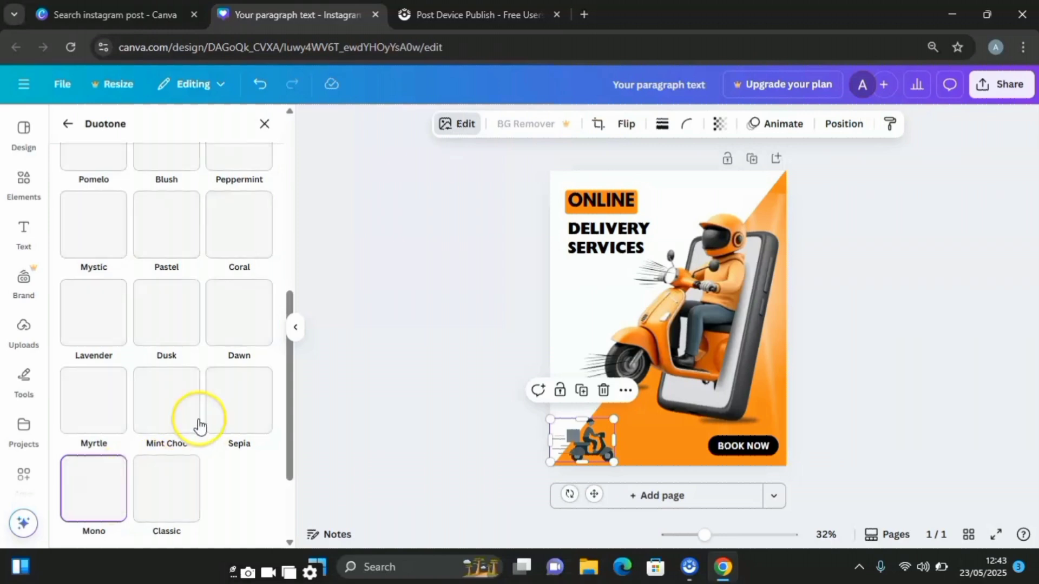
# - Turn the rider graphic's duotone white, with highlights #FFFFFF and shadows #FCFCFC
pyautogui.scroll(-3, 226, 449)
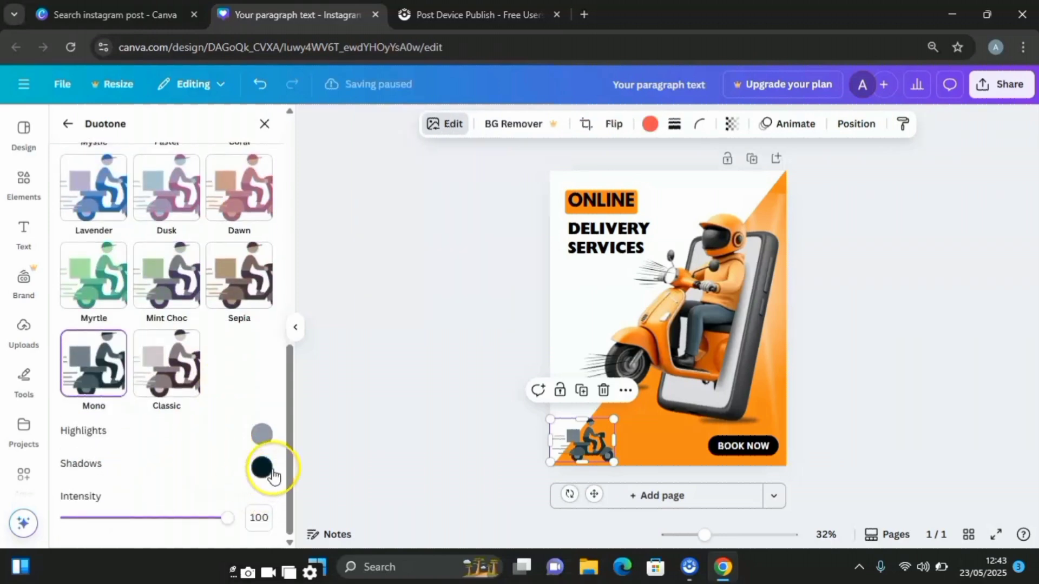
pyautogui.click(262, 435)
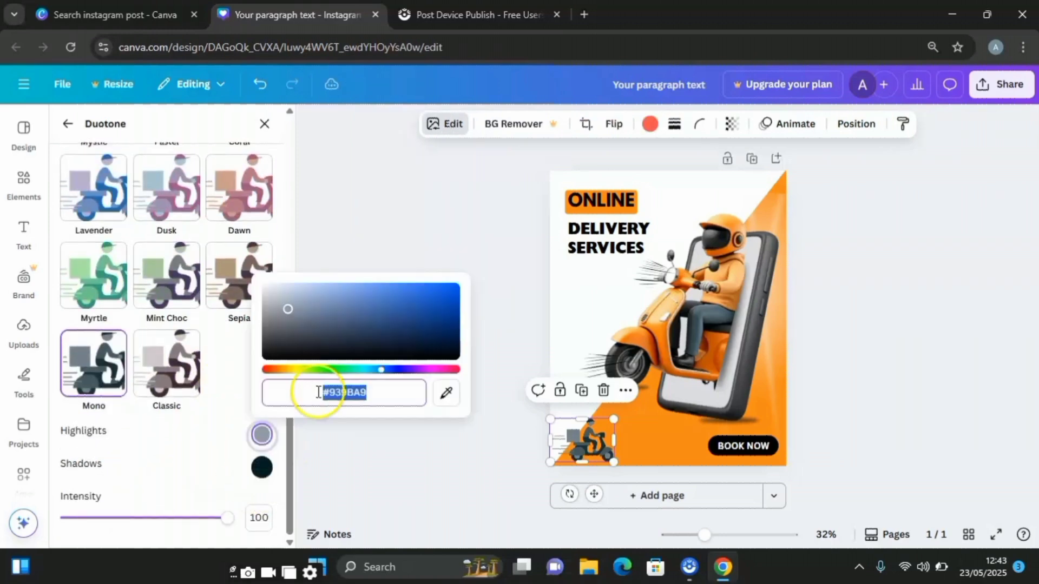
pyautogui.moveTo(287, 310); pyautogui.dragTo(268, 285)
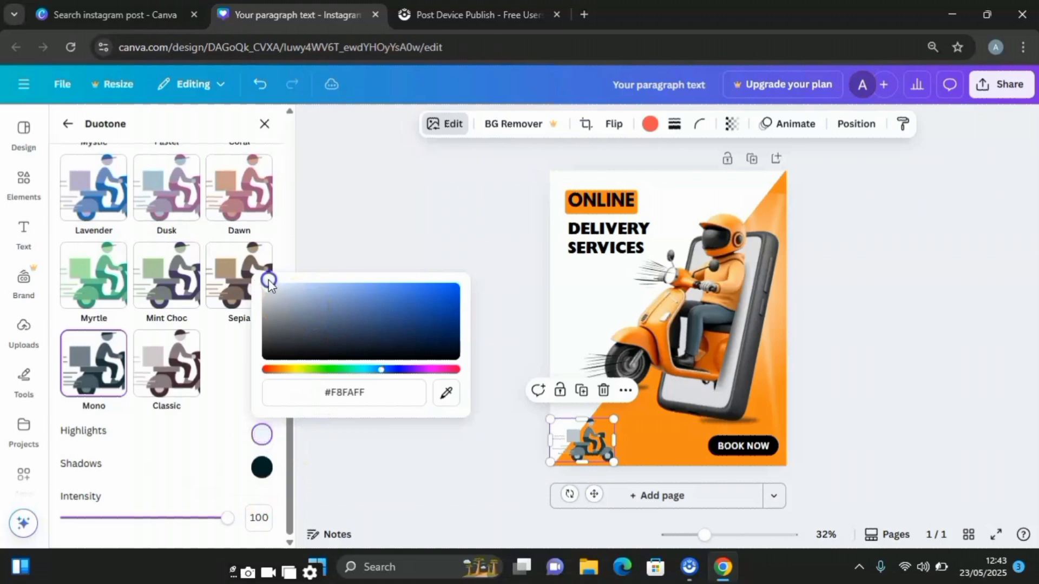
pyautogui.click(266, 470)
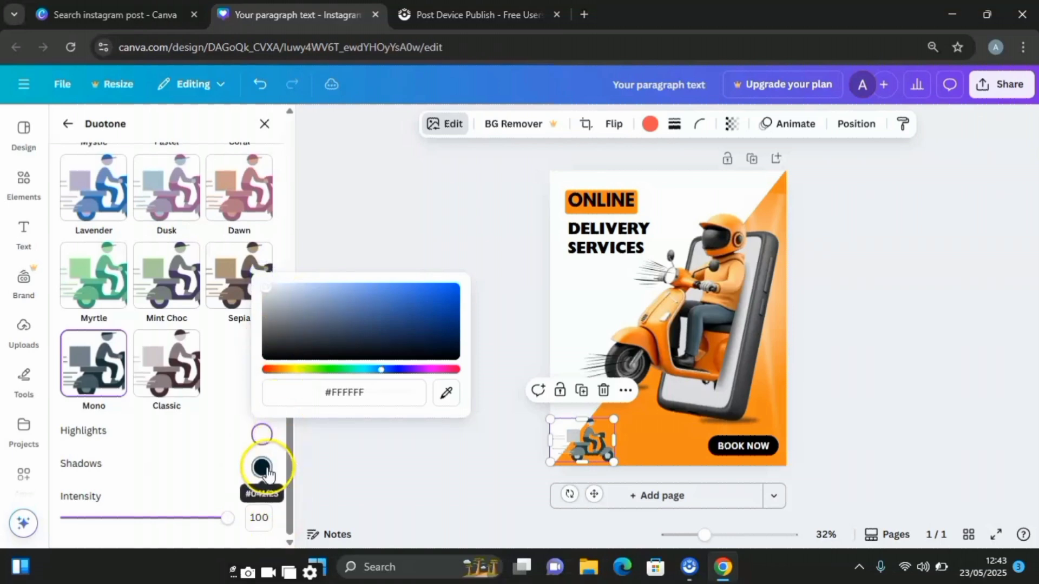
pyautogui.click(470, 391)
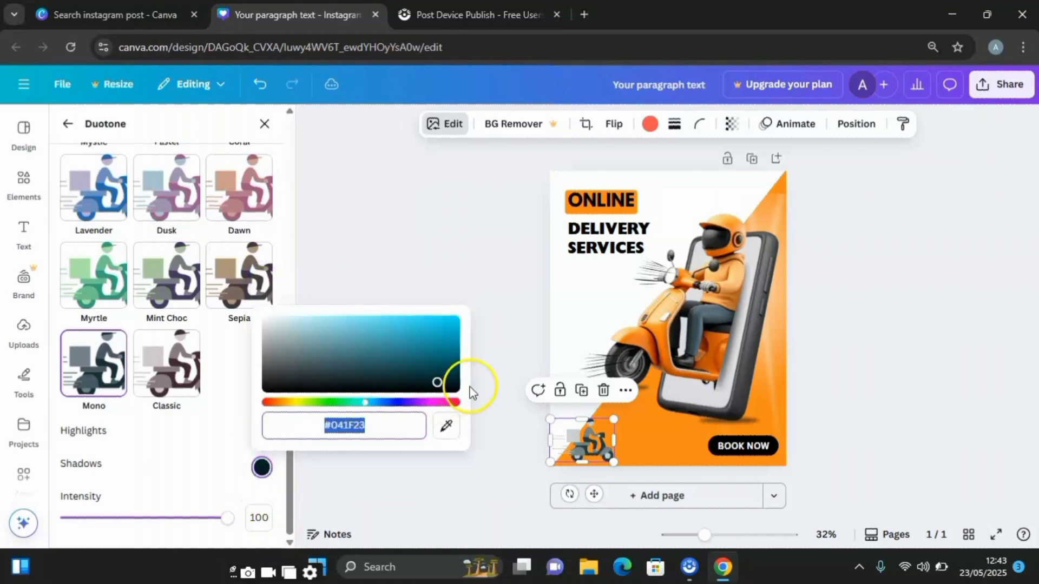
pyautogui.moveTo(438, 390); pyautogui.dragTo(233, 325)
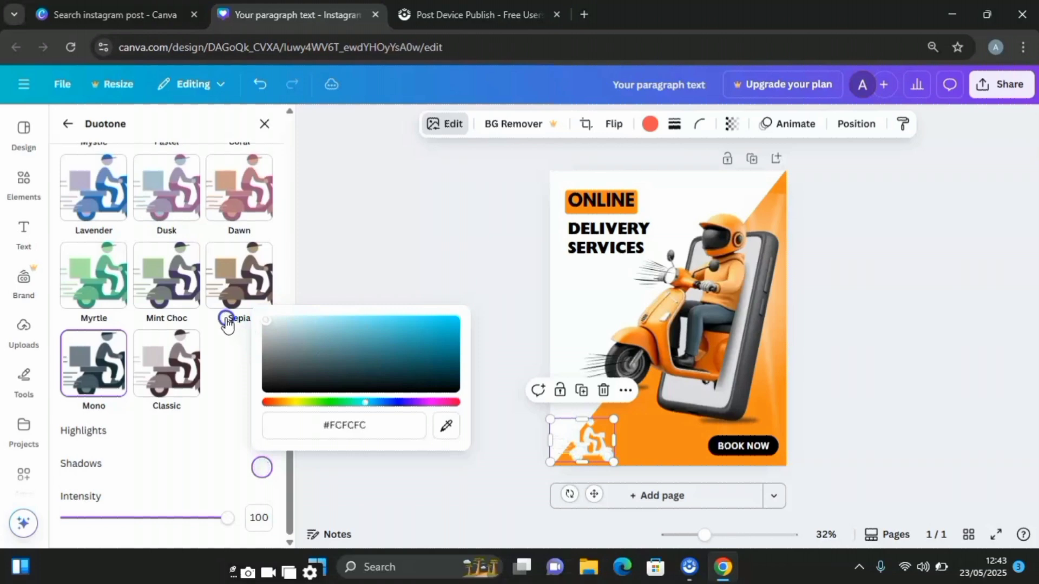
# - Shrink the white rider graphic further and place it on the orange area in the page's lower-left corner
pyautogui.click(612, 426)
pyautogui.moveTo(612, 427); pyautogui.dragTo(601, 451)
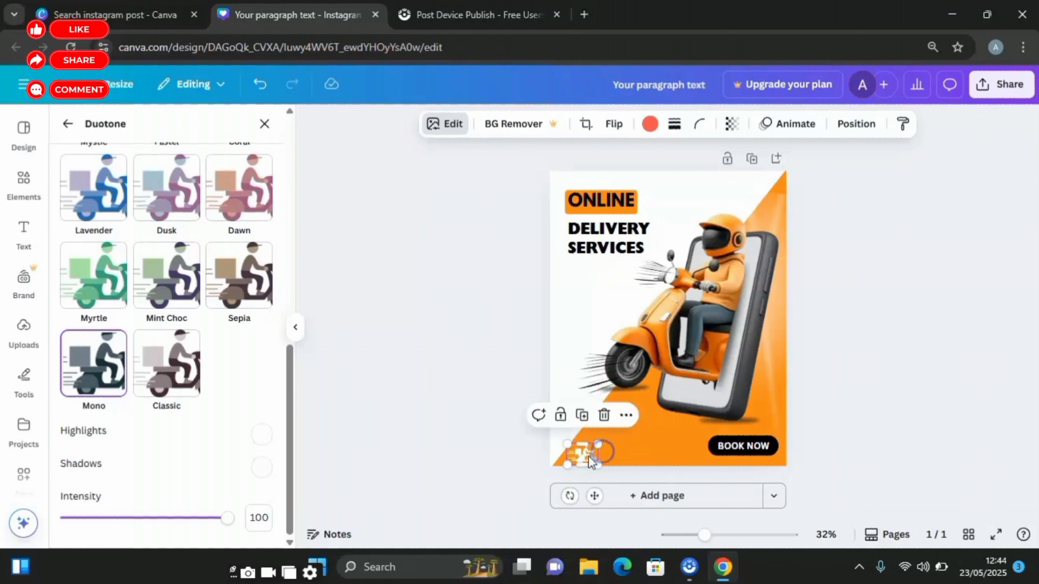
pyautogui.click(337, 406)
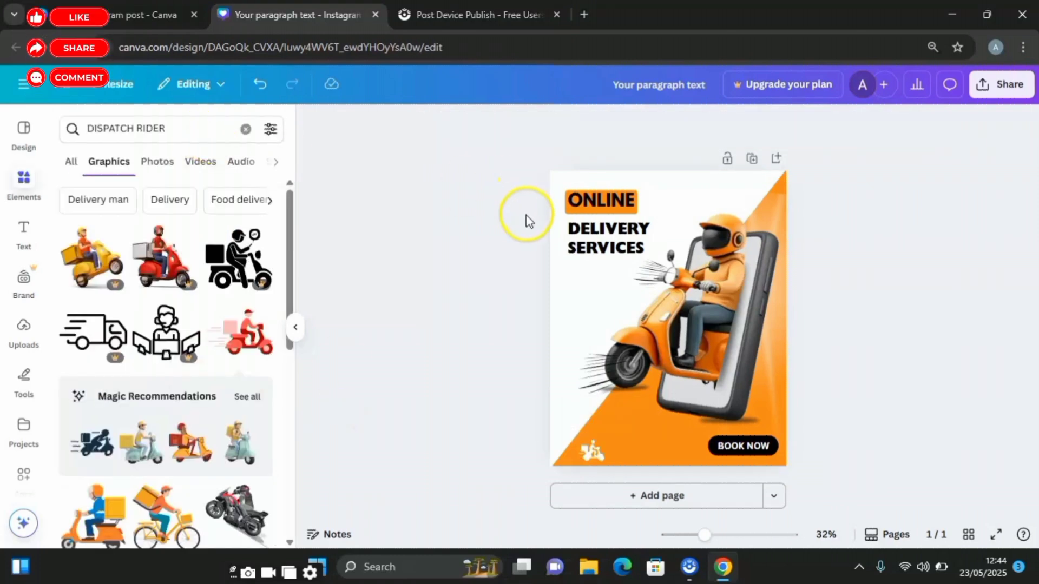
# - Duplicate the BOOK NOW text and place the copy below the DELIVERY SERVICES headline
pyautogui.click(764, 448)
pyautogui.click(755, 413)
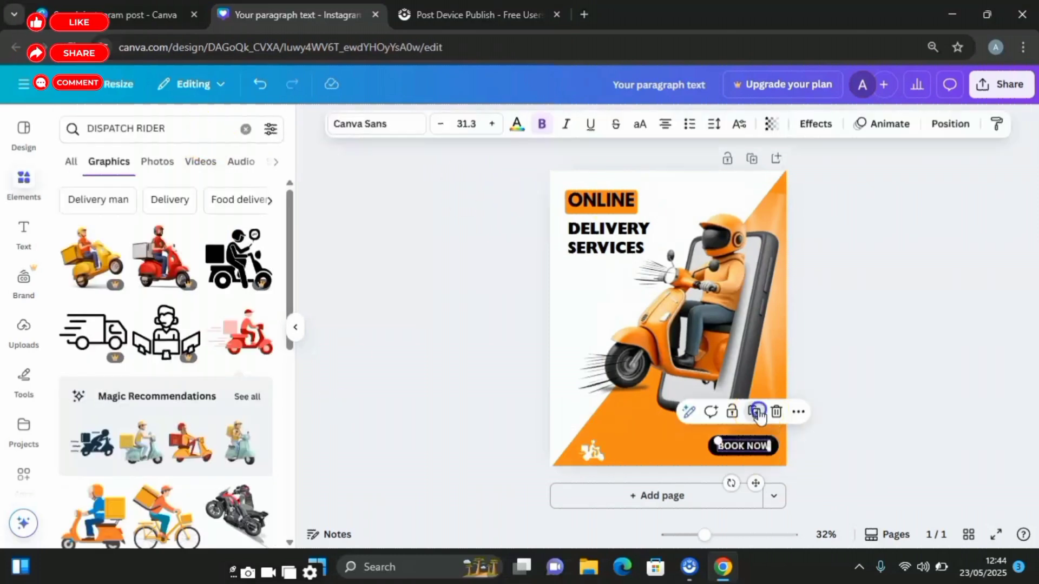
pyautogui.moveTo(745, 446); pyautogui.dragTo(600, 305)
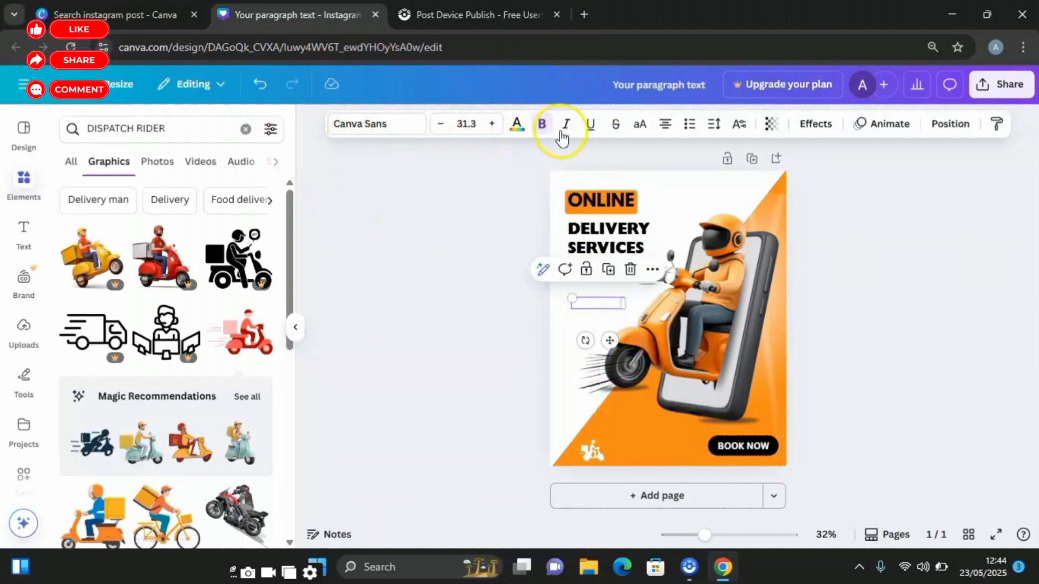
# - Color the copied BOOK NOW text dark orange (#BA5C00), starting from the document's orange #FF8B1A
pyautogui.click(516, 123)
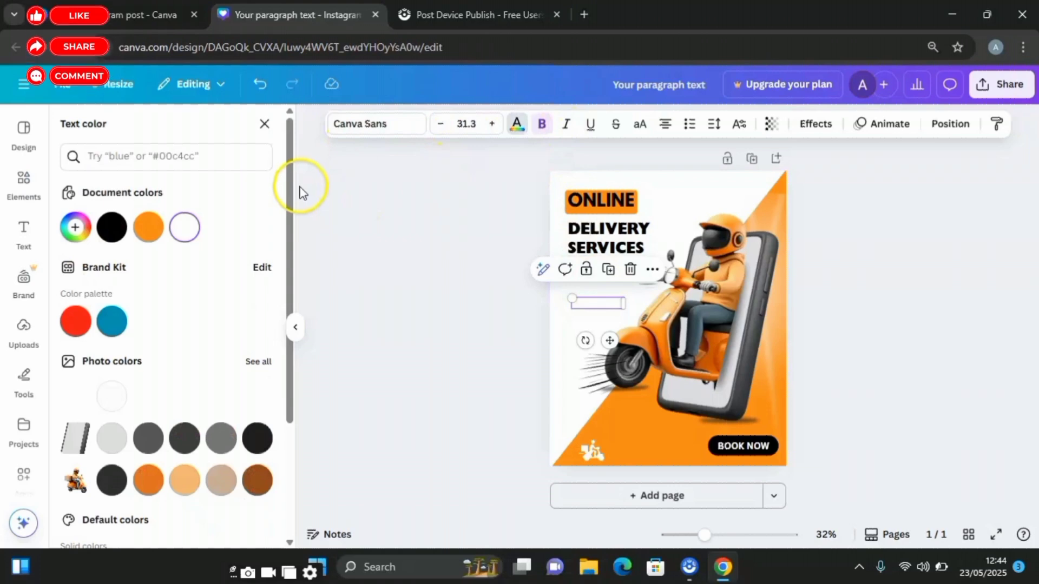
pyautogui.click(151, 232)
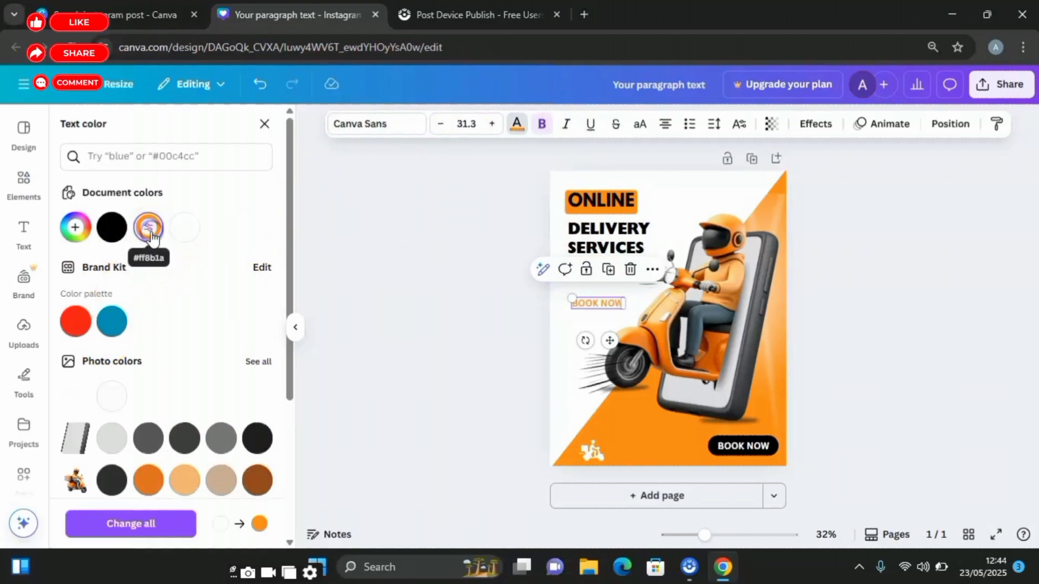
pyautogui.click(76, 226)
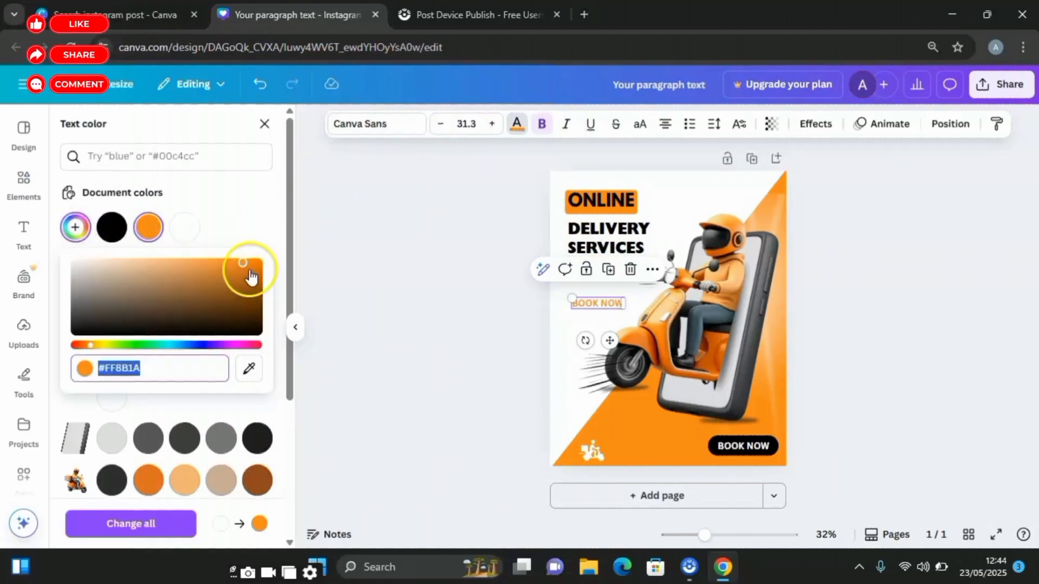
pyautogui.moveTo(247, 269); pyautogui.dragTo(267, 286)
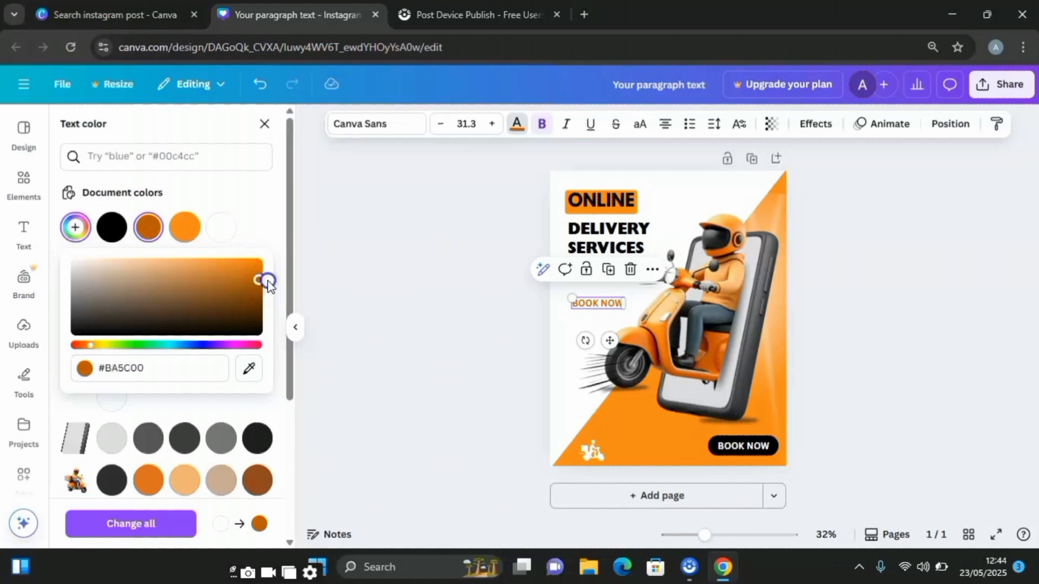
pyautogui.click(568, 347)
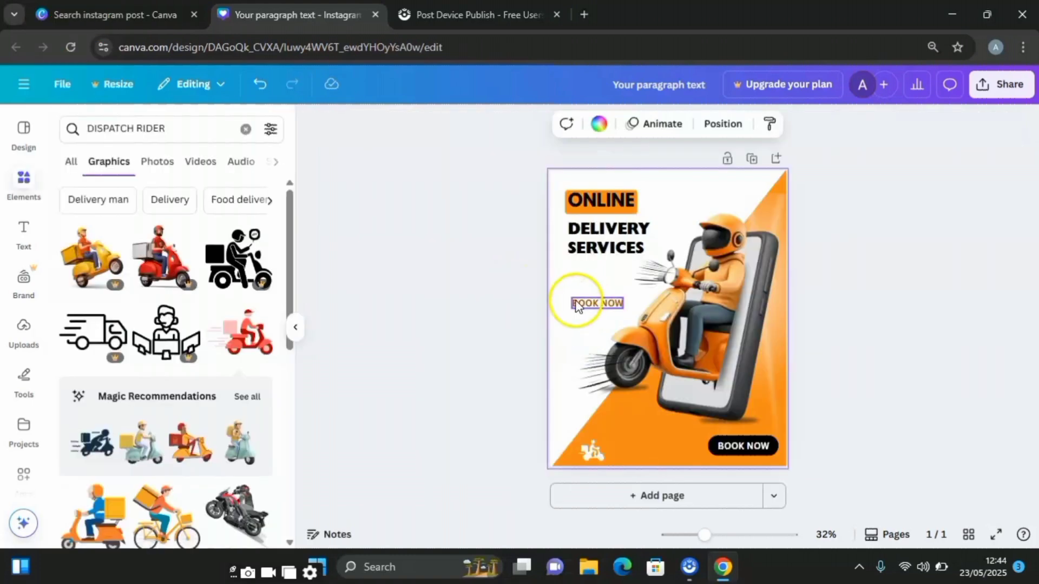
# - Replace the wording of the copied text below the headline with "30% DISCOUNT"
pyautogui.click(578, 302)
pyautogui.click(579, 300)
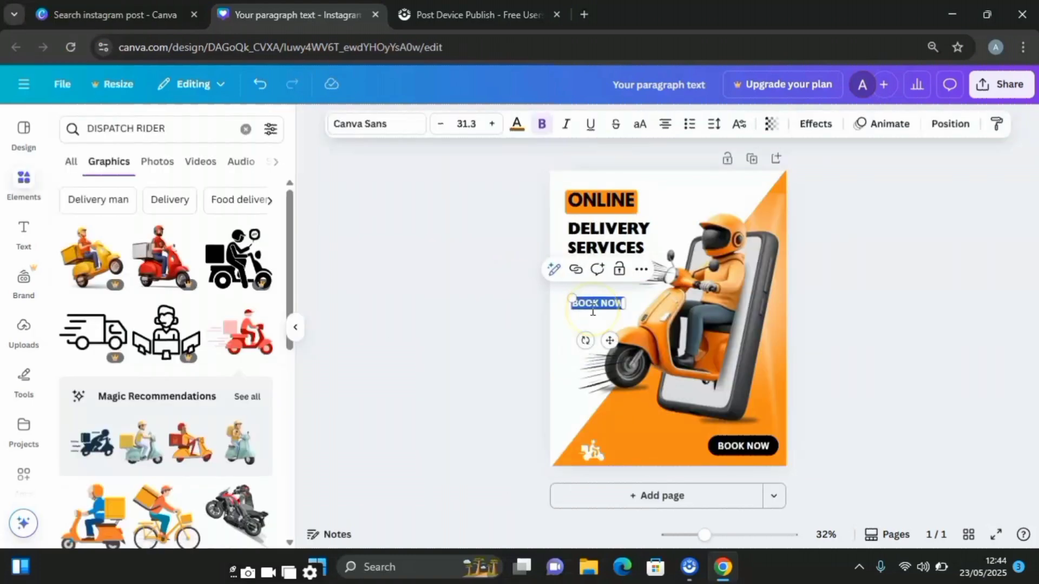
pyautogui.press('BackSpace')
pyautogui.hotkey('ctrl', 'z')
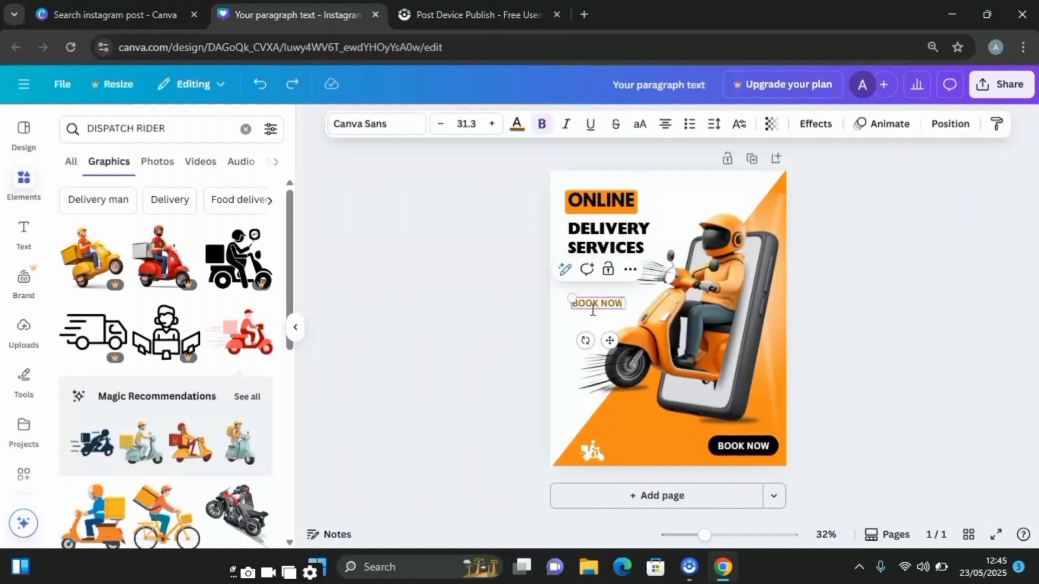
pyautogui.write('30% DISCOUNT')
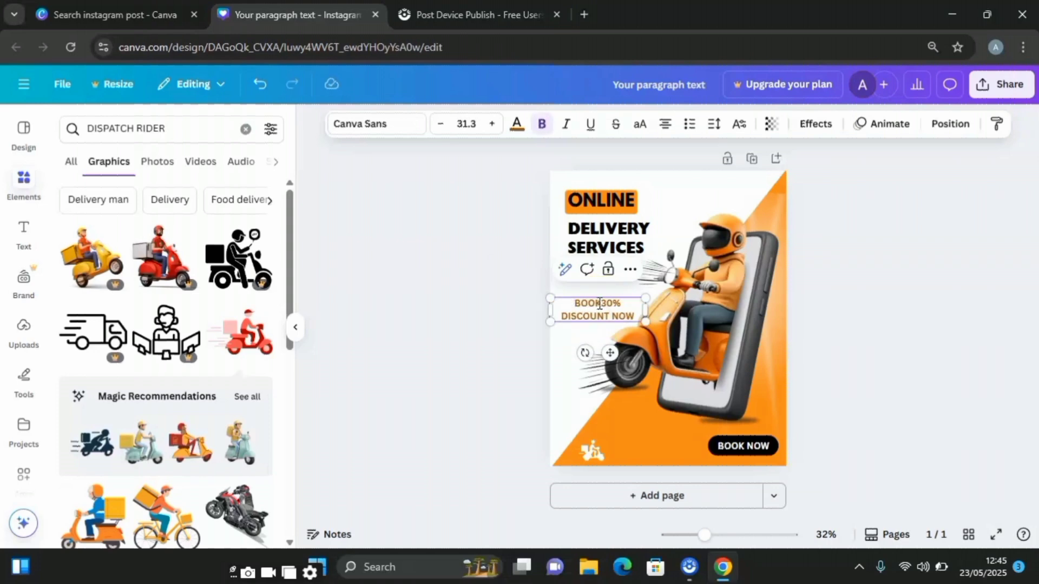
pyautogui.click(601, 304)
pyautogui.press('BackSpace')
pyautogui.press('BackSpace')
pyautogui.press('BackSpace')
pyautogui.press('BackSpace')
pyautogui.click(646, 304)
pyautogui.press('BackSpace')
pyautogui.press('BackSpace')
pyautogui.press('BackSpace')
pyautogui.press('BackSpace')
pyautogui.press('BackSpace')
pyautogui.click(464, 325)
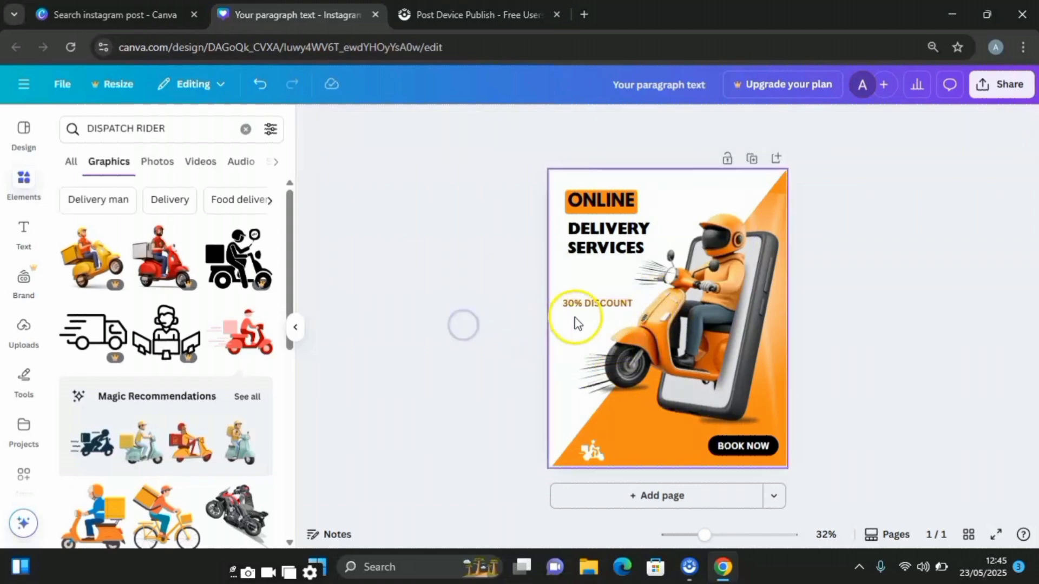
# - Move the 30% DISCOUNT text slightly up, aligning its left edge with the DELIVERY SERVICES headline
pyautogui.moveTo(603, 302)
pyautogui.mouseDown()
pyautogui.moveTo(614, 276)
pyautogui.moveTo(607, 291)
pyautogui.mouseUp()
pyautogui.click(868, 324)
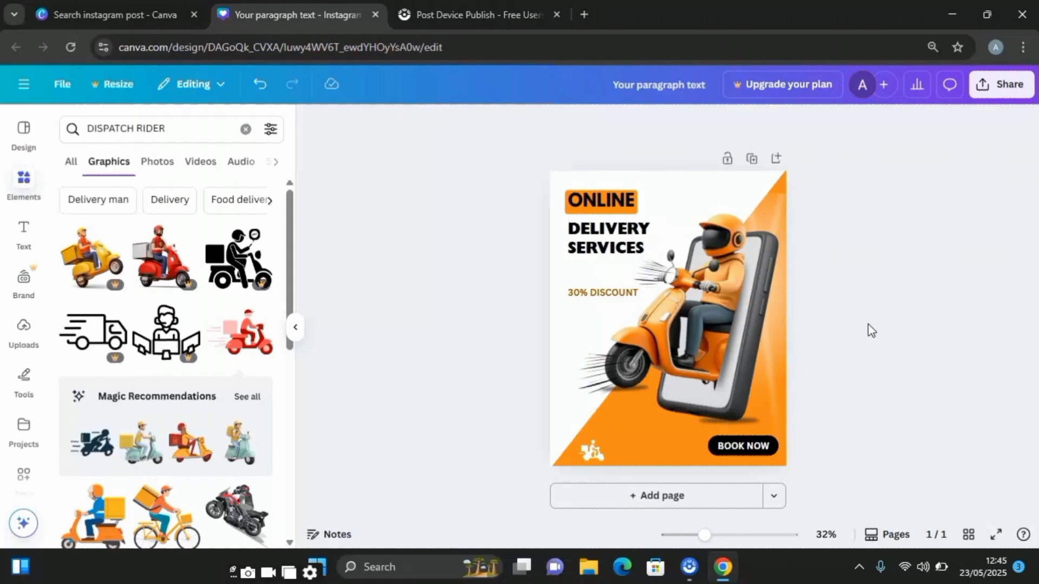
pyautogui.click(598, 297)
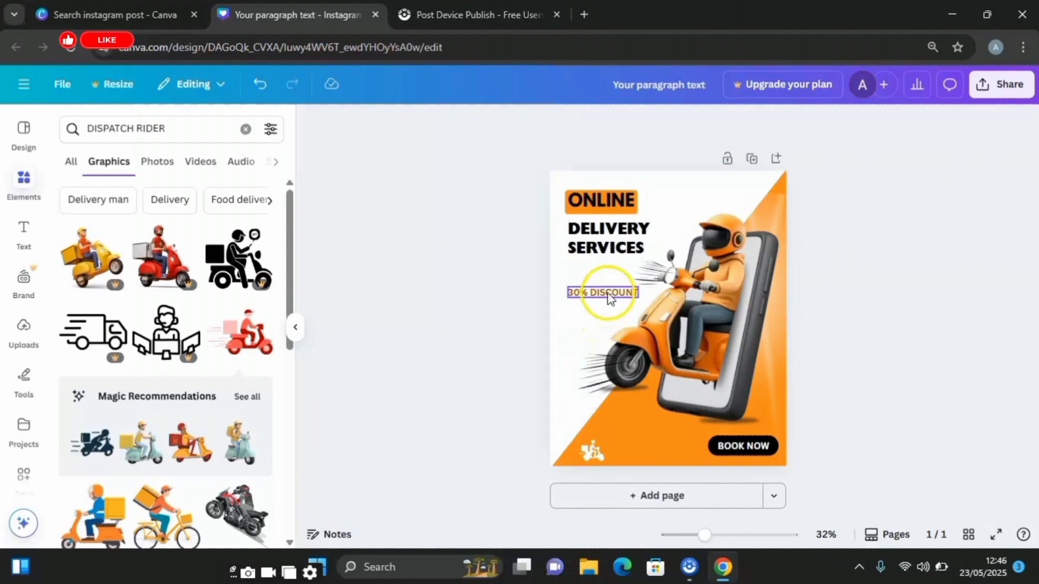
pyautogui.click(566, 150)
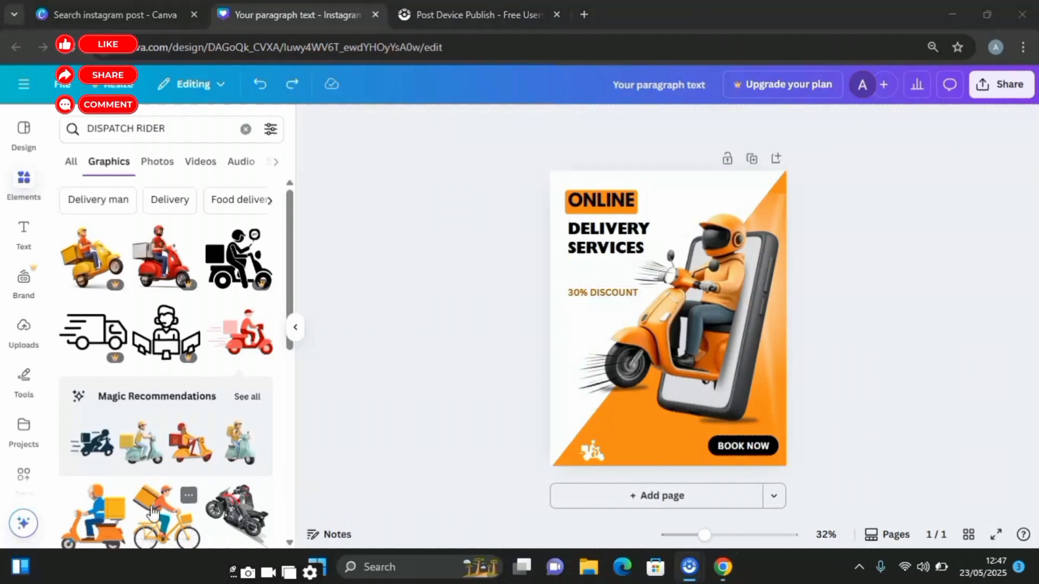